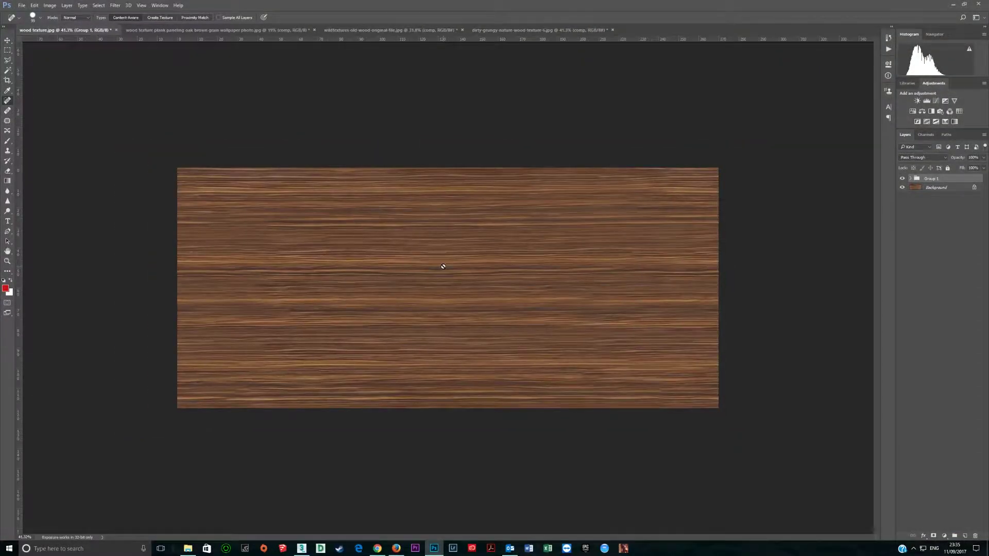
- Switch to Chrome, open the "wood texture" image results and preview the first dark wood plank image, closing its preview when done
scroll(442, 266, up, 5)
scroll(463, 270, down, 3)
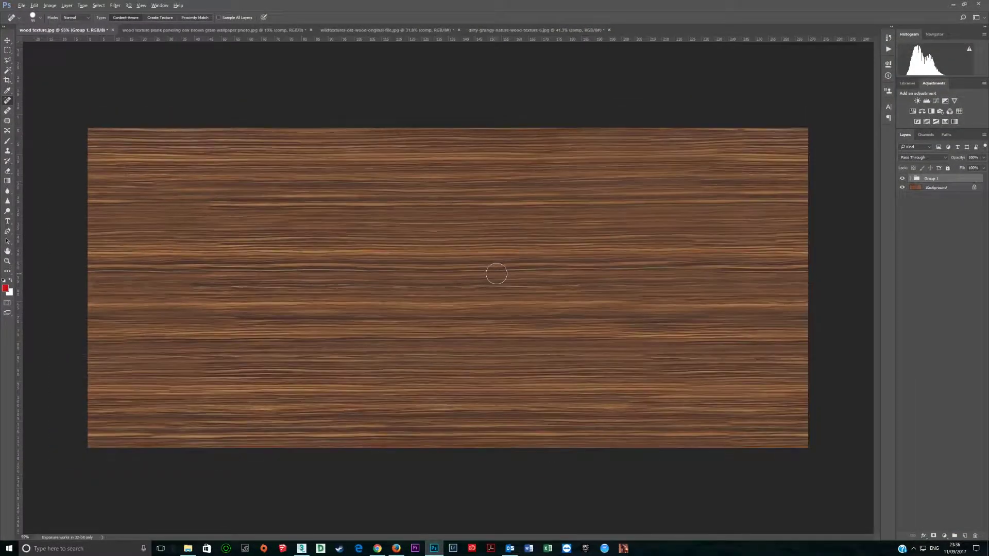
key(alt+Tab)
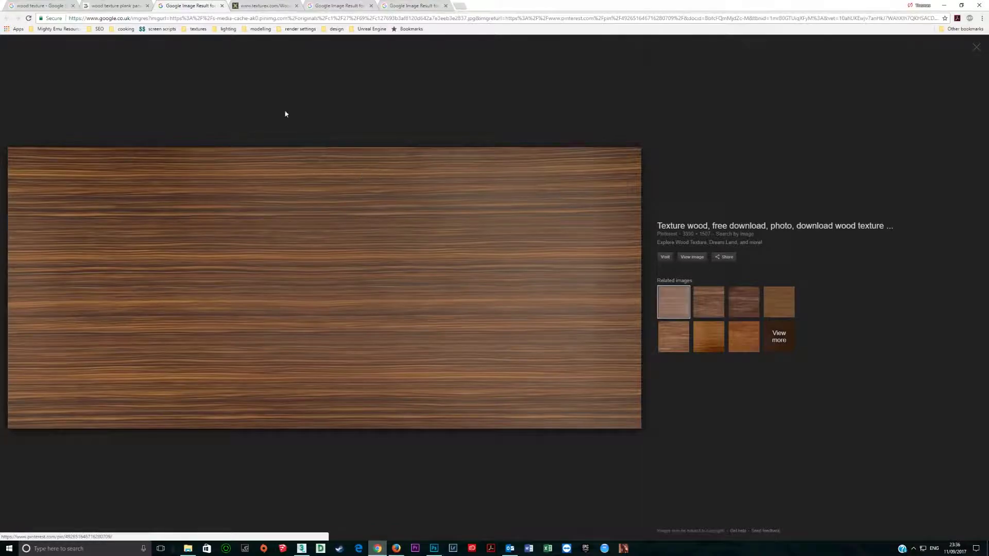
click(118, 5)
click(48, 7)
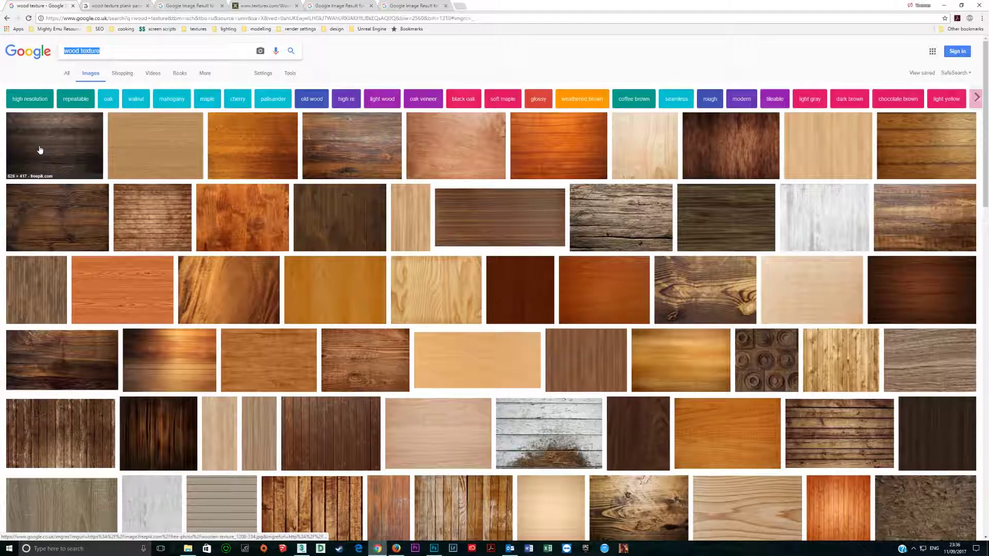
click(36, 164)
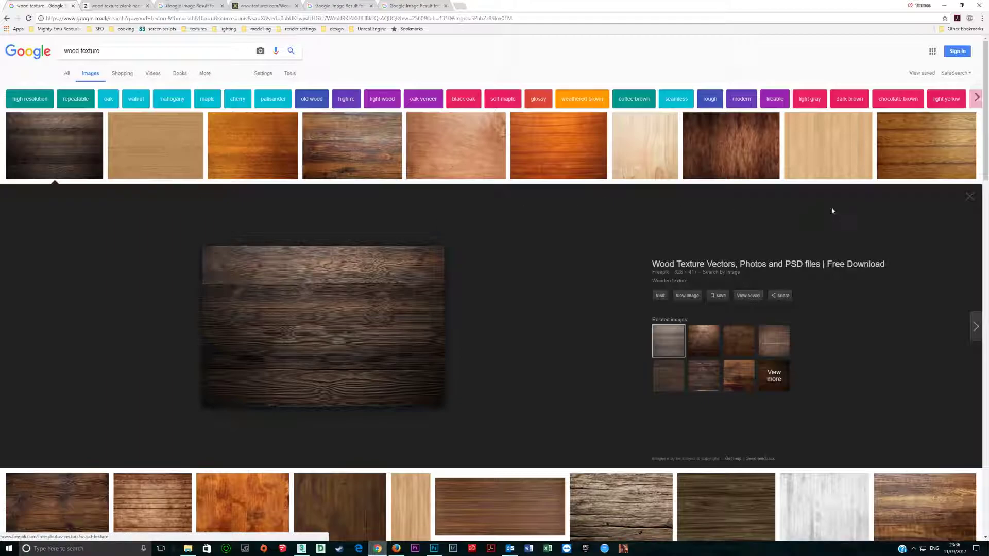
key(Escape)
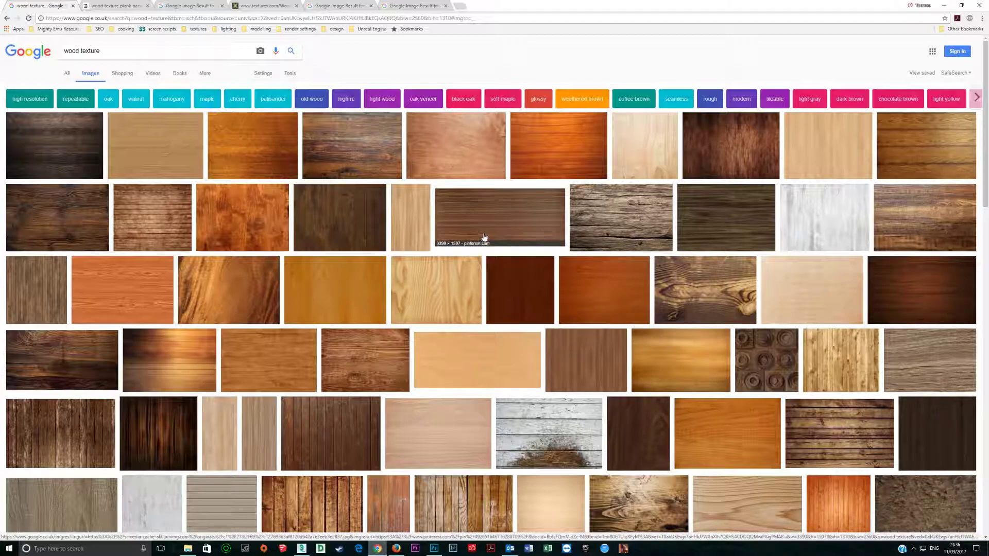
- Run a reverse image search on the brown iStock wood plank image, list its medium sizes and preview the 612 × 408 copy
click(925, 224)
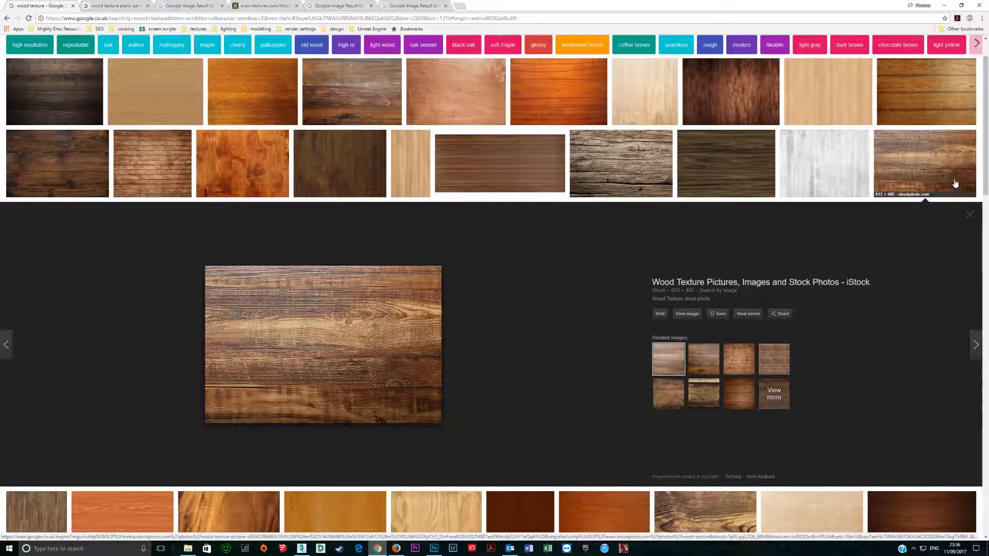
click(968, 213)
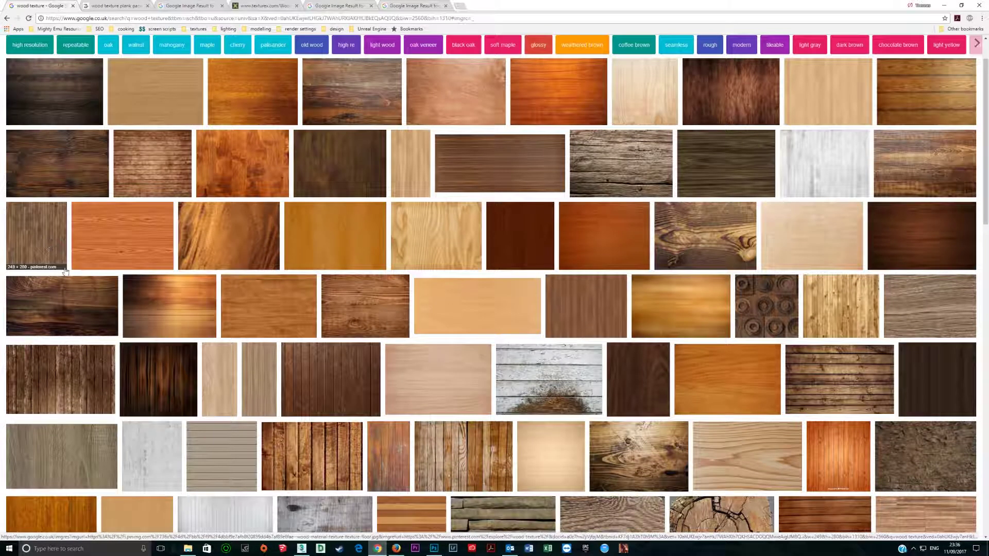
click(910, 180)
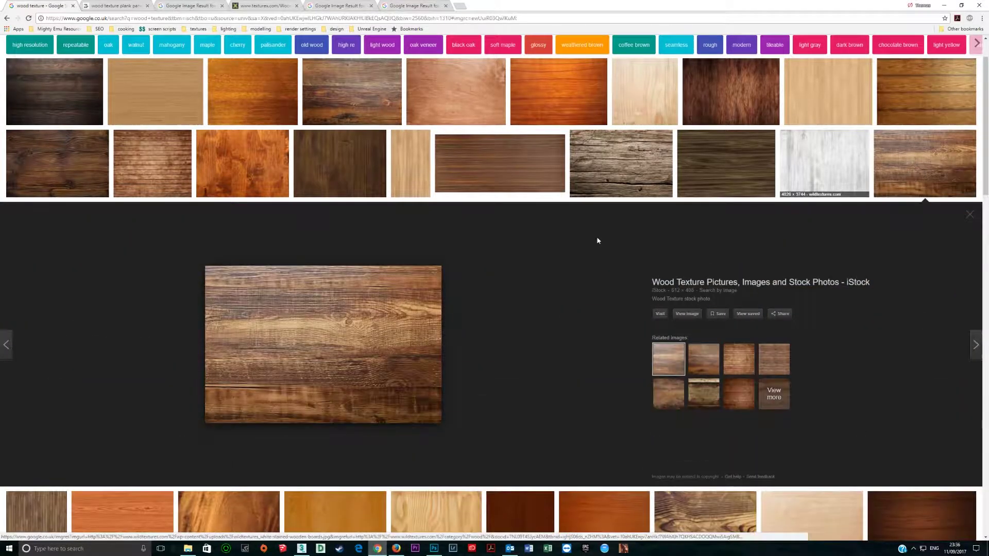
right_click(325, 335)
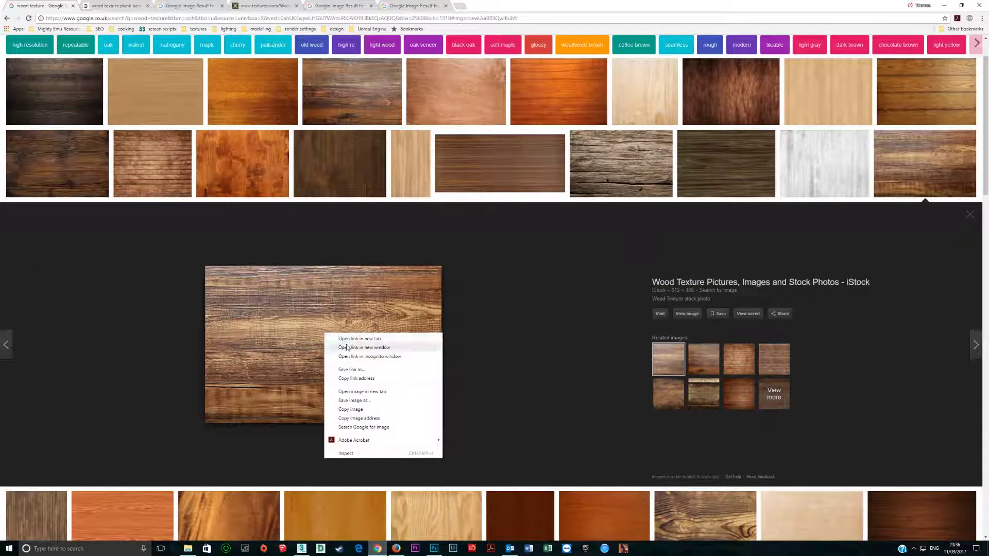
click(354, 428)
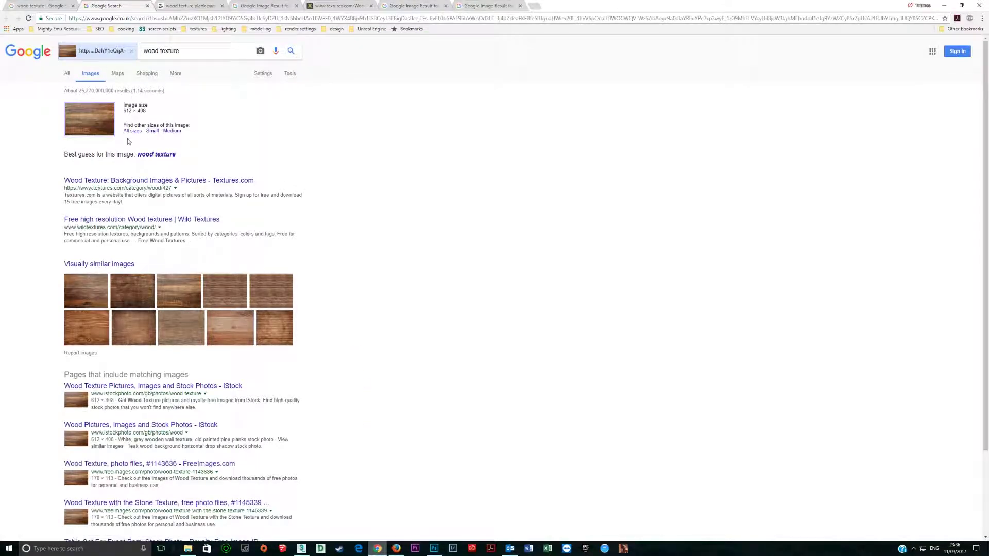
click(172, 131)
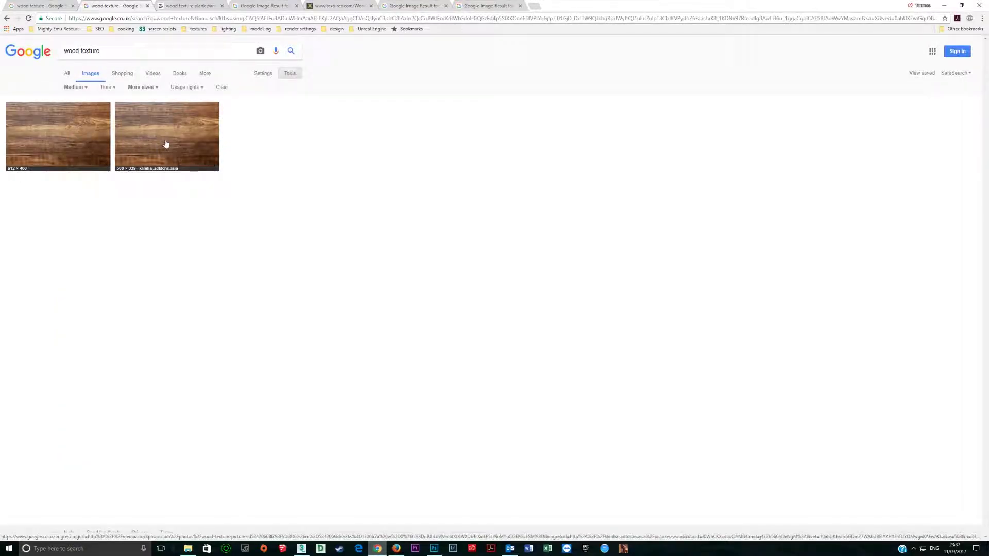
click(47, 145)
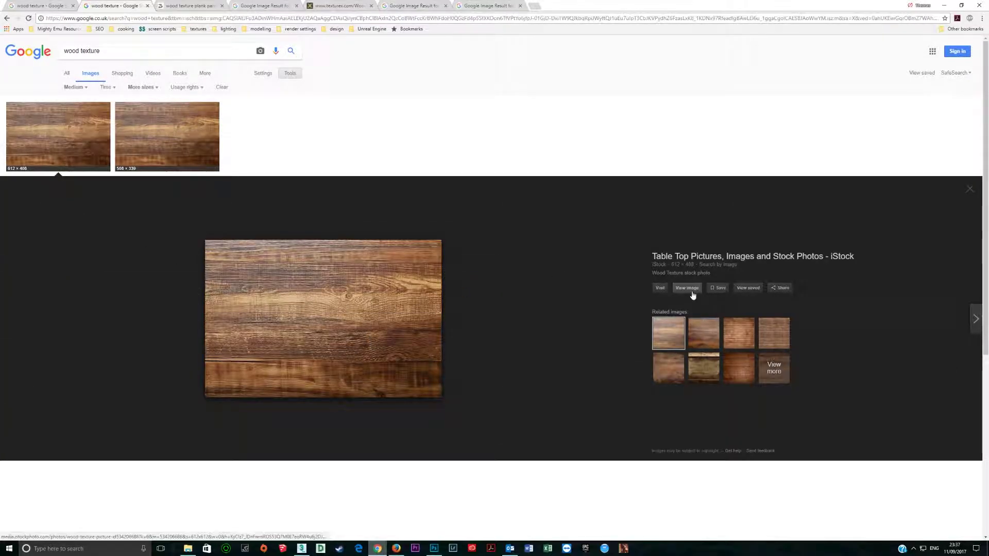
- Filter the original wood texture image results to larger than 2 MP and preview the brown vertical-grain wood-texture0037 image
key(ctrl+shift+Tab)
scroll(653, 283, up, 1)
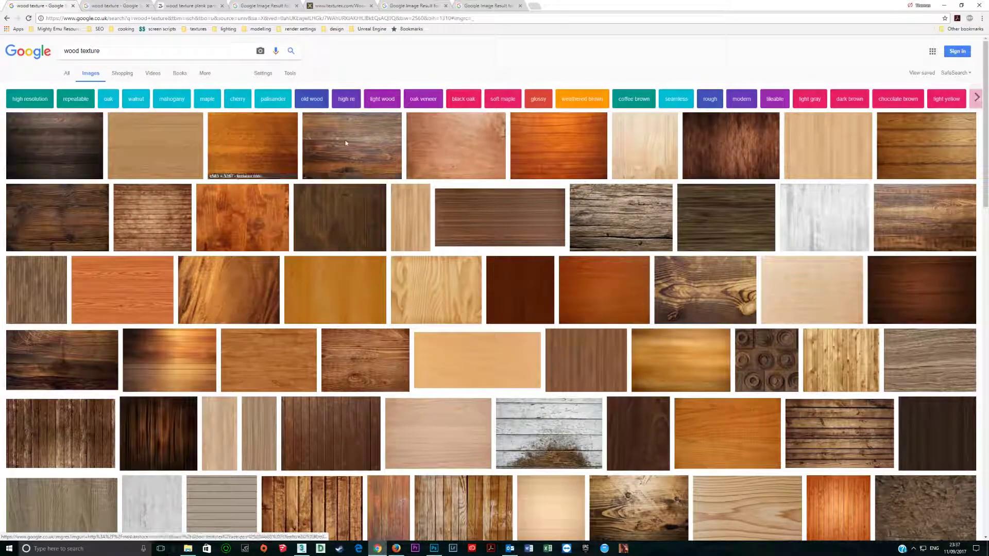
click(289, 73)
click(70, 87)
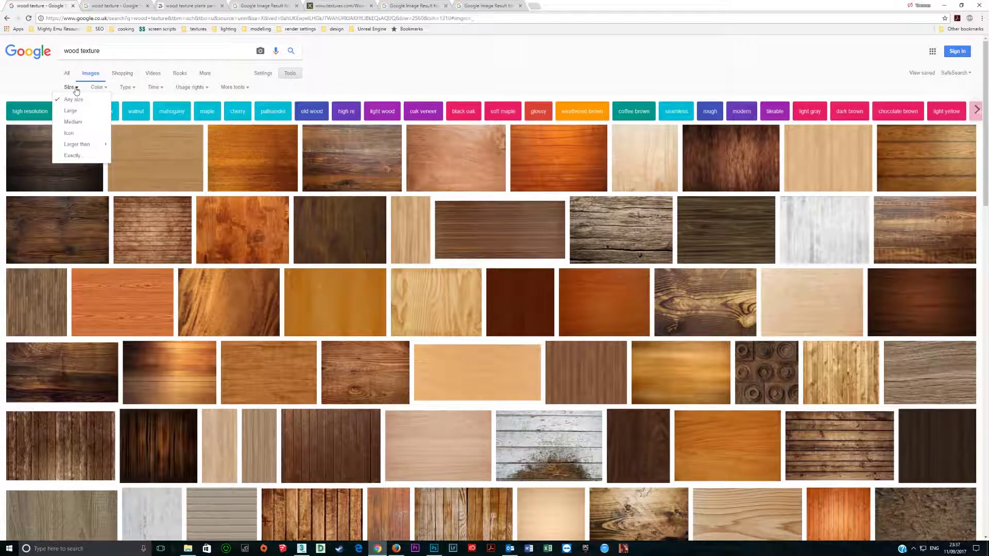
mouse_move(81, 146)
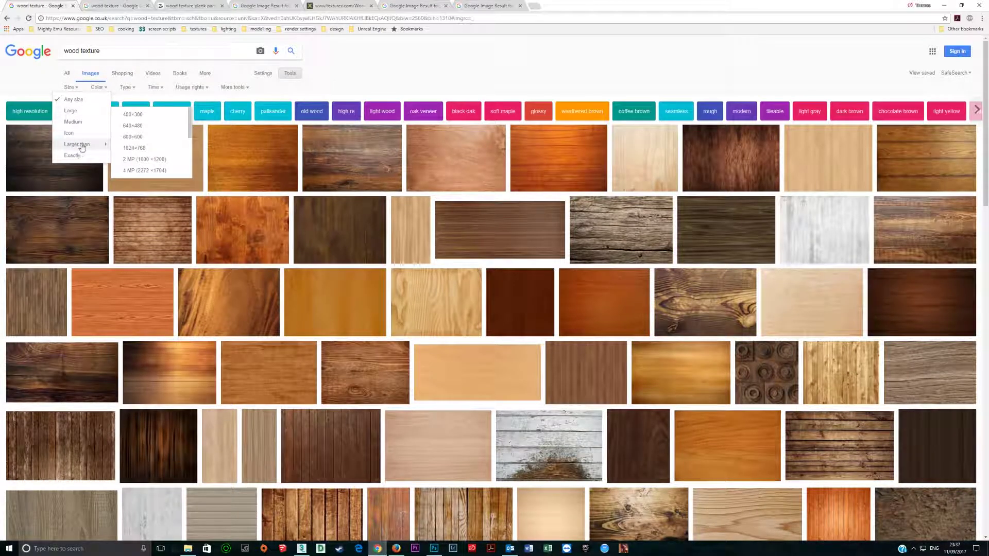
click(144, 159)
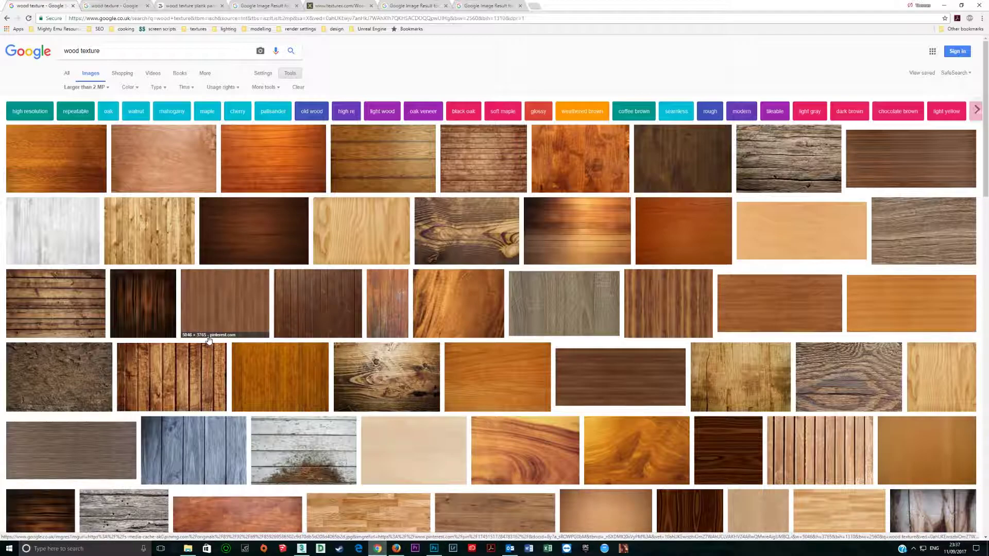
click(225, 313)
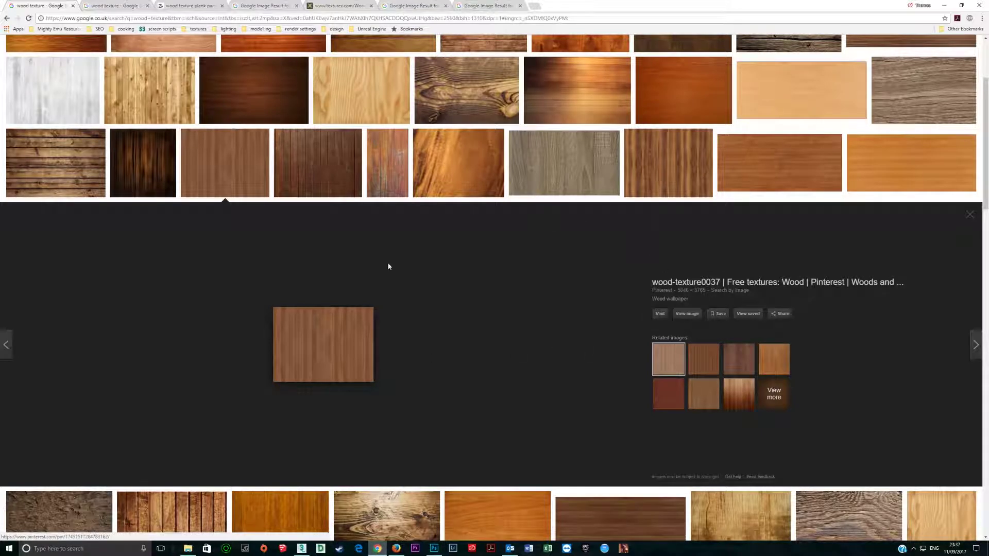
- Close the reverse-search results page and review the source wood texture images in the remaining open pages, ending on the white painted planks
key(ctrl+w)
key(ctrl+Tab)
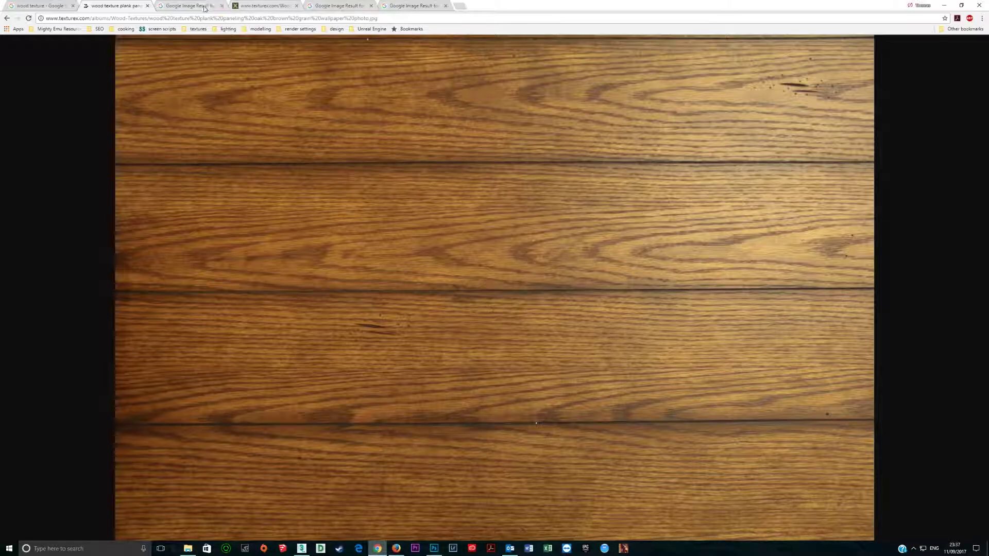
key(ctrl+Tab)
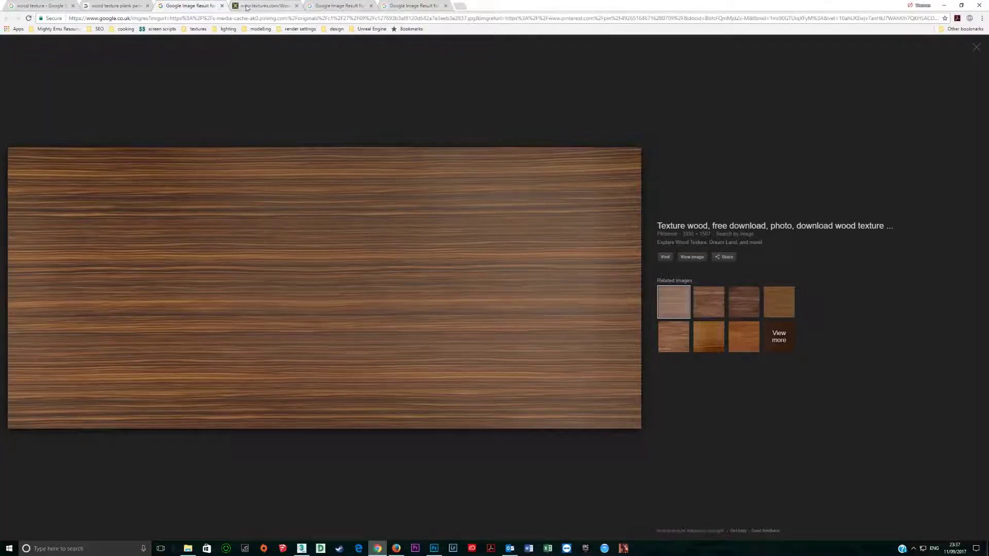
key(ctrl+Tab)
key(ctrl+Tab)
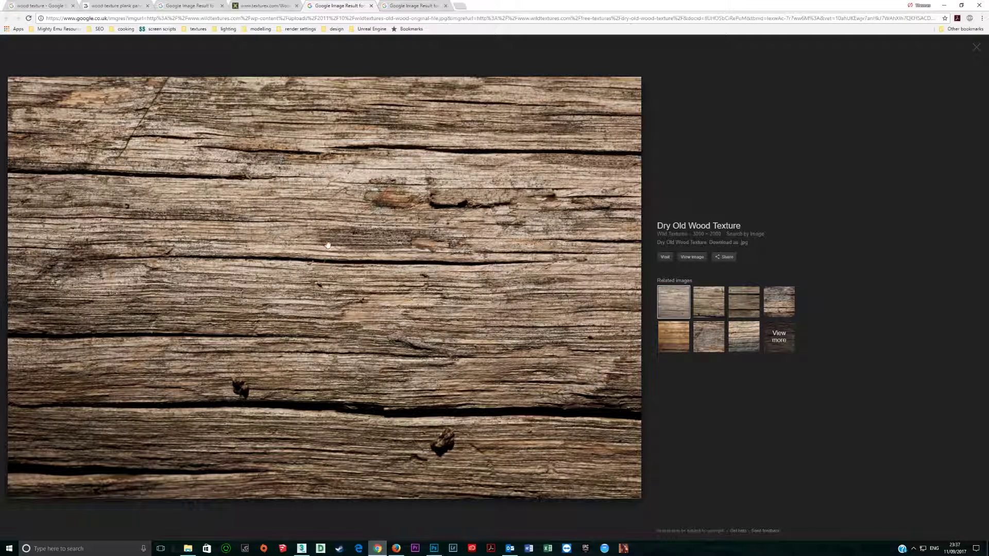
click(416, 6)
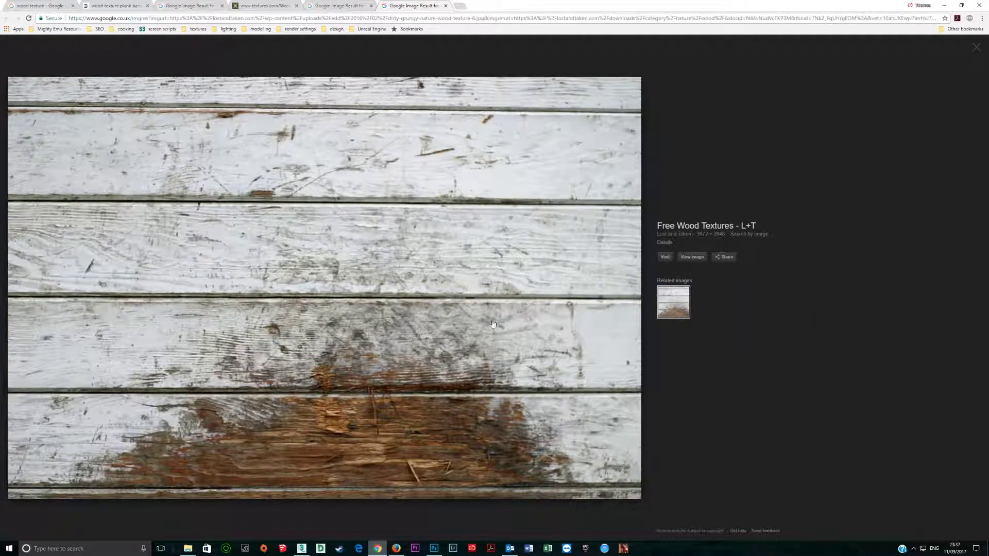
- Return to Photoshop and toggle Group 1 in wood texture.jpg to compare the edited and original textures, leaving the group hidden
click(945, 5)
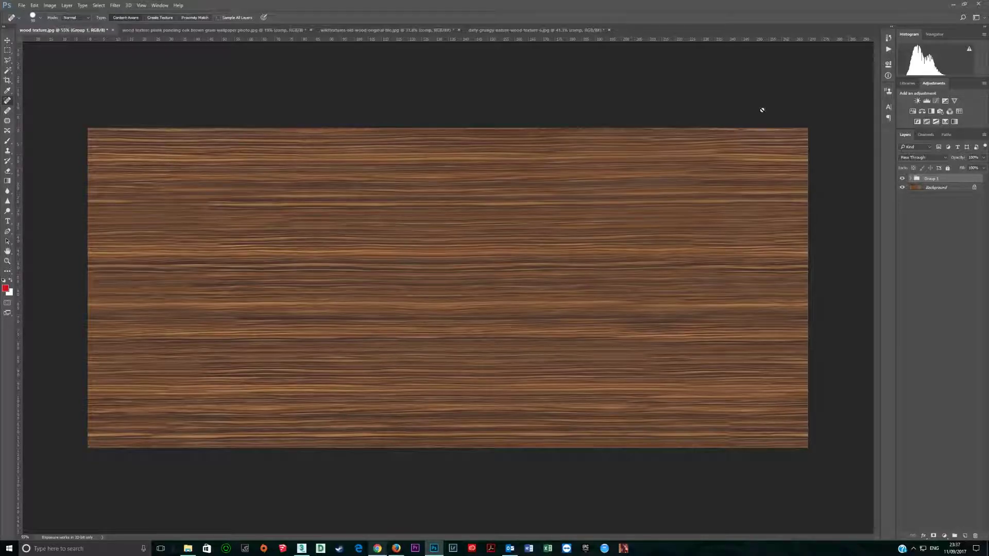
click(902, 179)
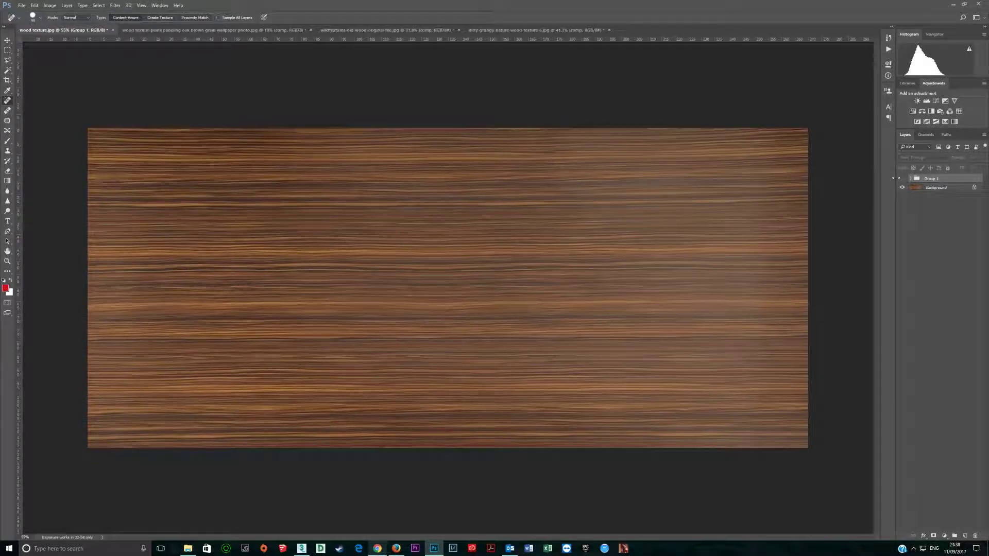
click(901, 179)
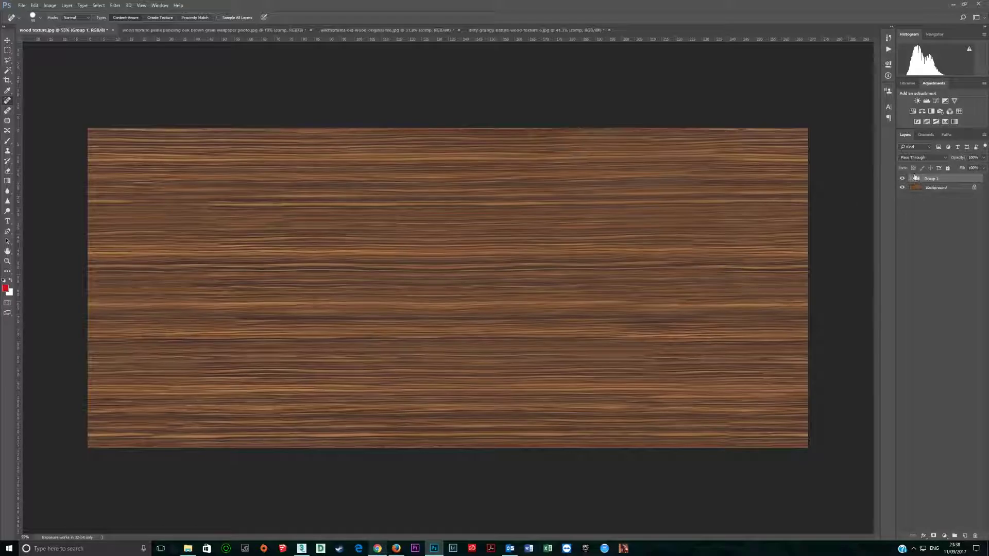
click(902, 179)
click(902, 179)
click(902, 178)
click(902, 178)
click(902, 178)
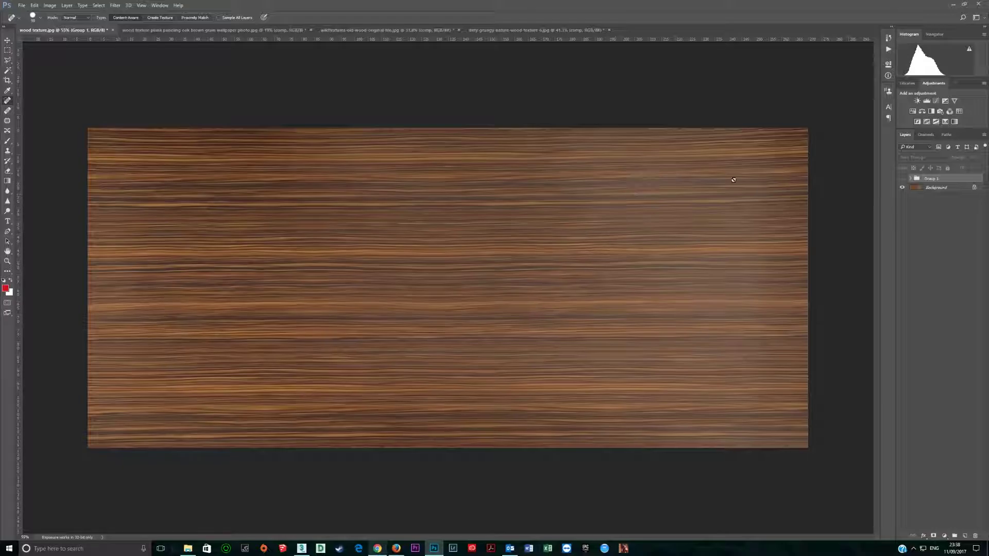
- In the oak plank panelling document, hide the comp group to examine the original Background, and show the group again
click(200, 30)
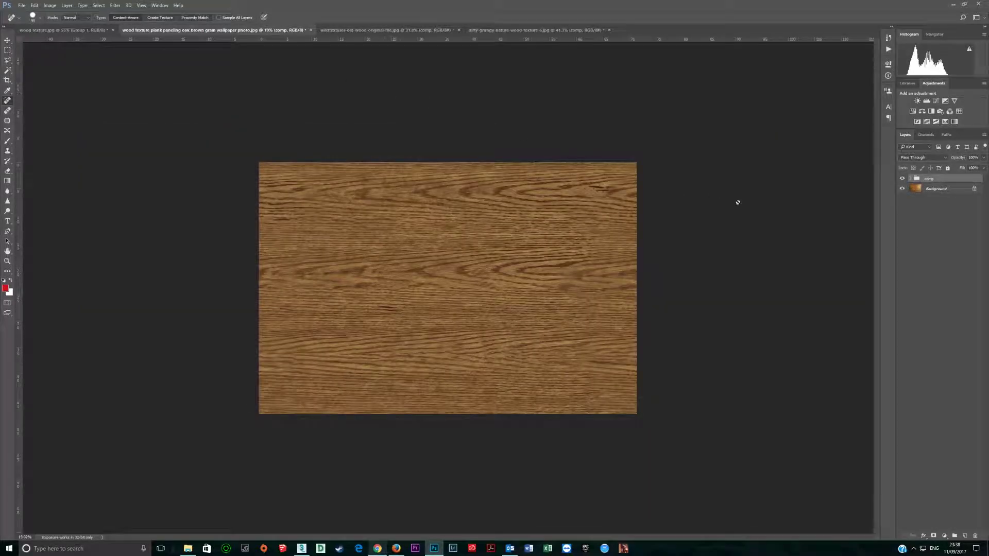
click(902, 180)
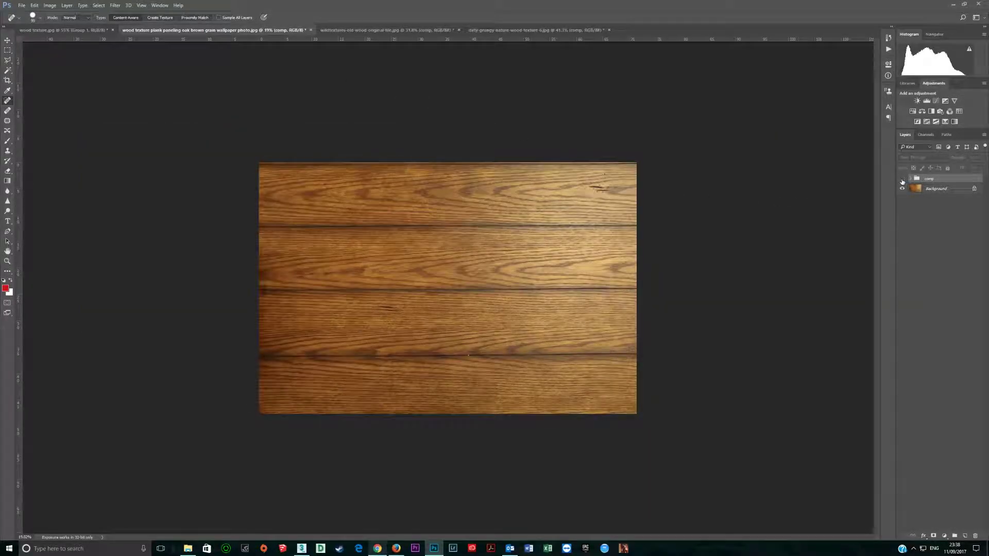
click(942, 189)
scroll(541, 319, up, 2)
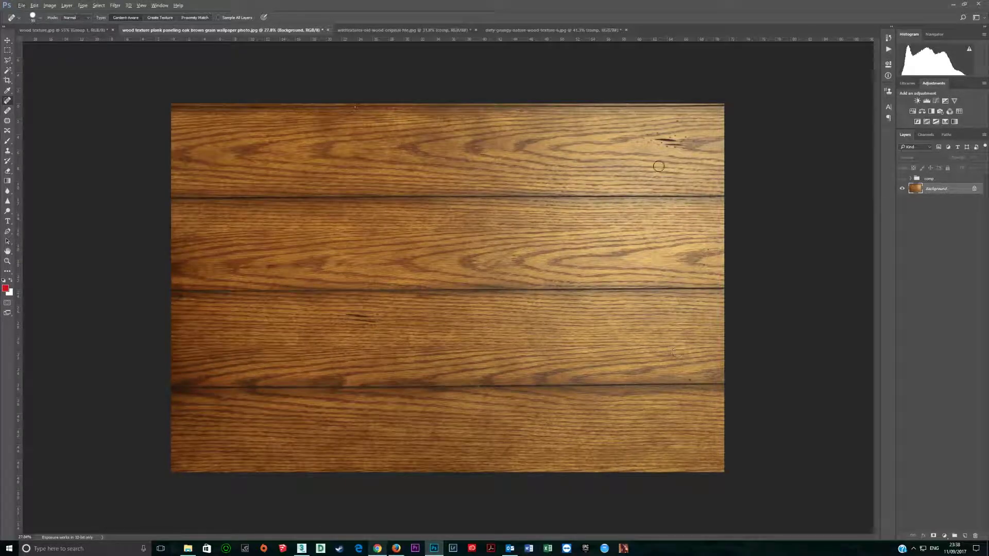
scroll(569, 266, down, 2)
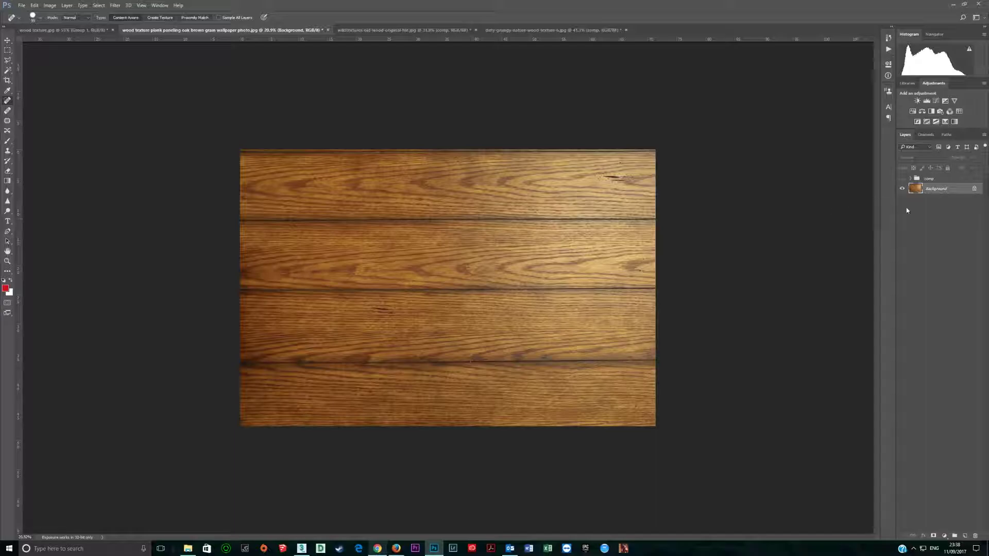
click(902, 178)
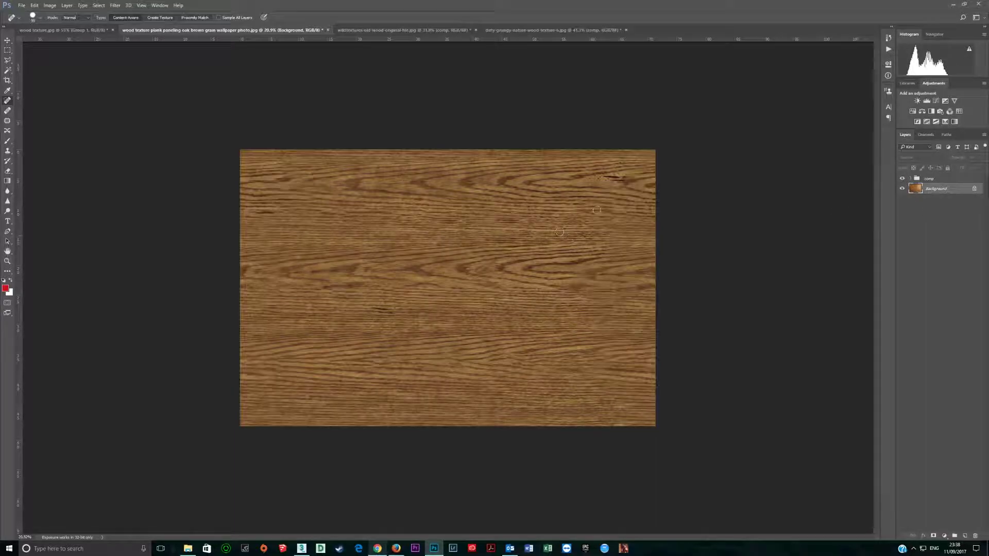
- In the wildtextures old wood document, toggle the comp group to compare original and edited versions, leaving the group visible
click(391, 30)
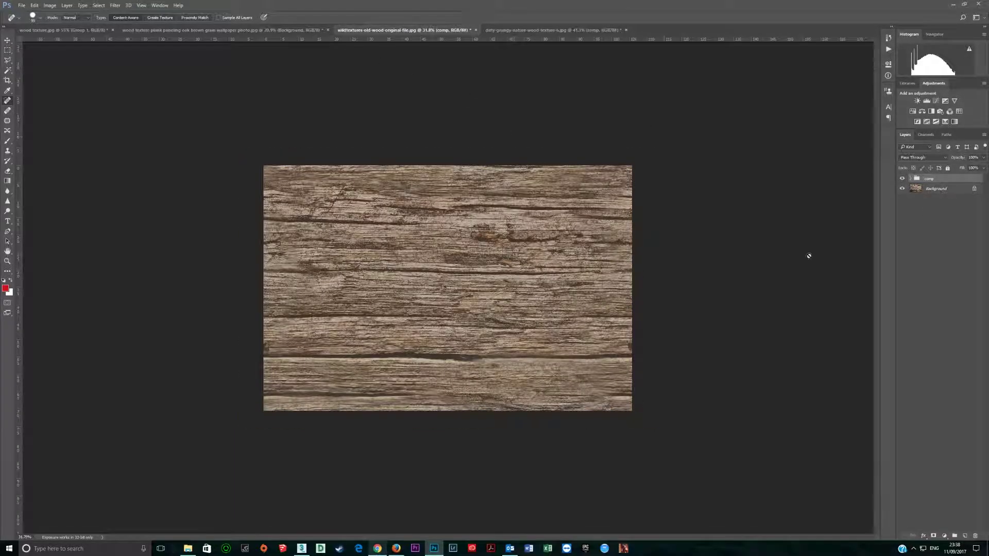
click(902, 179)
scroll(565, 321, up, 5)
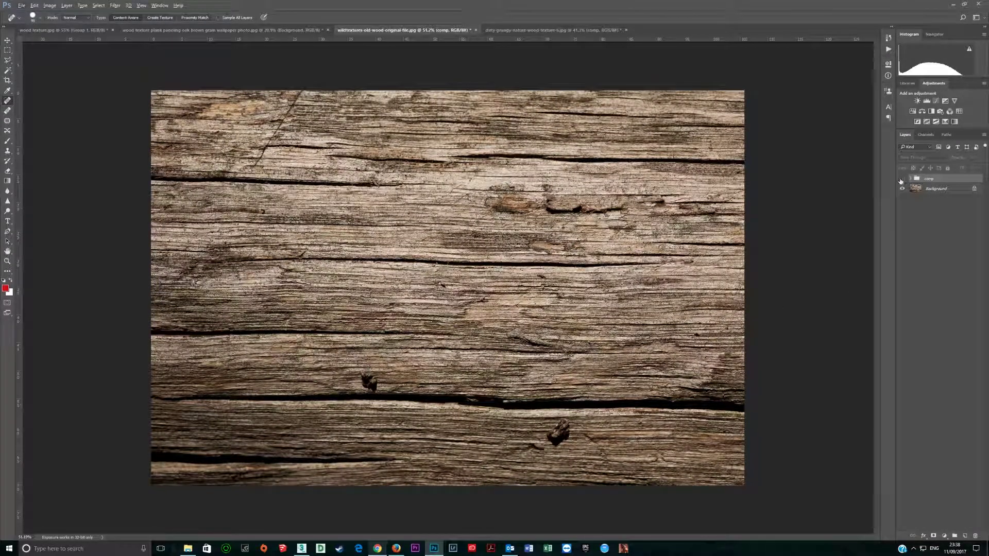
click(902, 179)
click(902, 178)
click(902, 179)
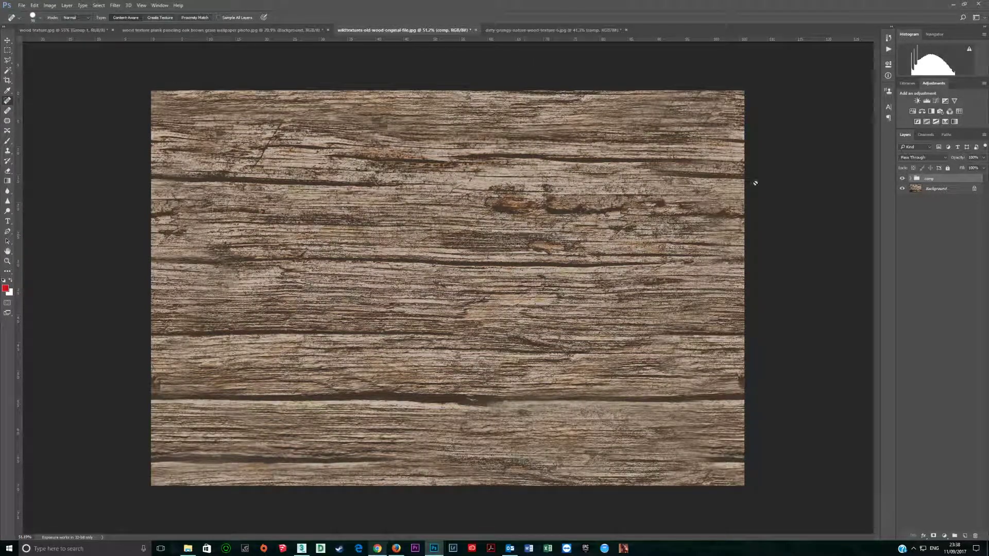
- Show the comp group in the dirty grungy nature wood texture document to compare the edited texture with the original
click(535, 30)
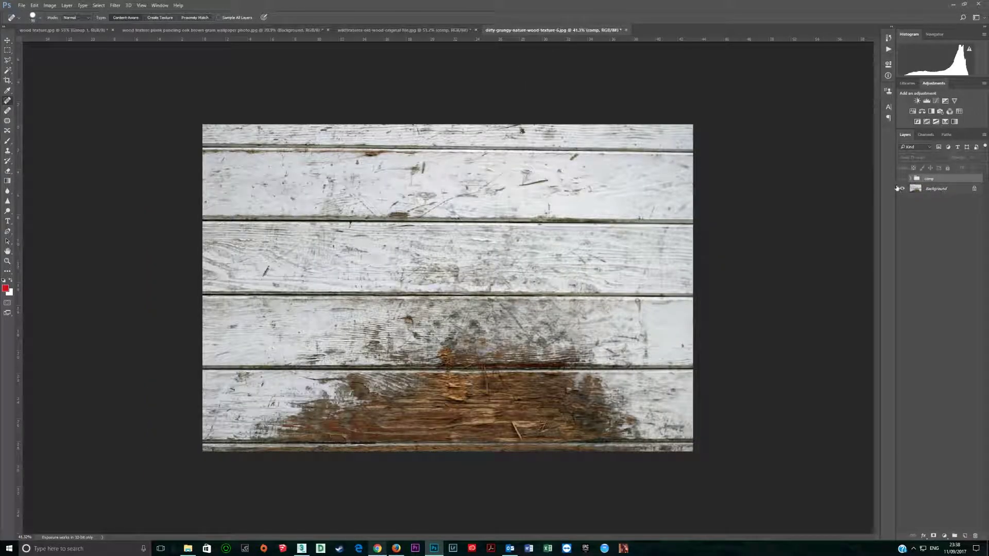
click(902, 179)
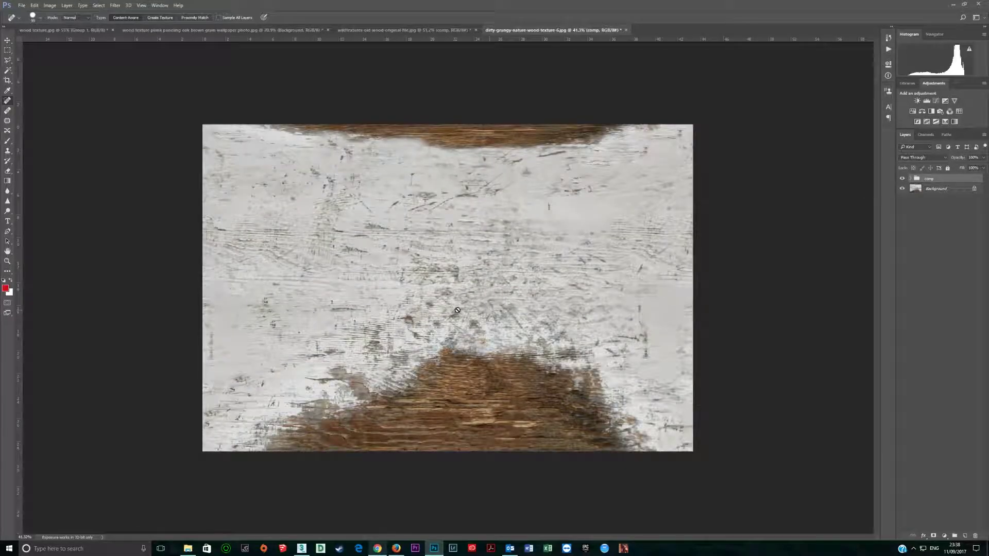
- In wood texture.jpg, duplicate the Background layer twice and hide the upper copy
click(62, 30)
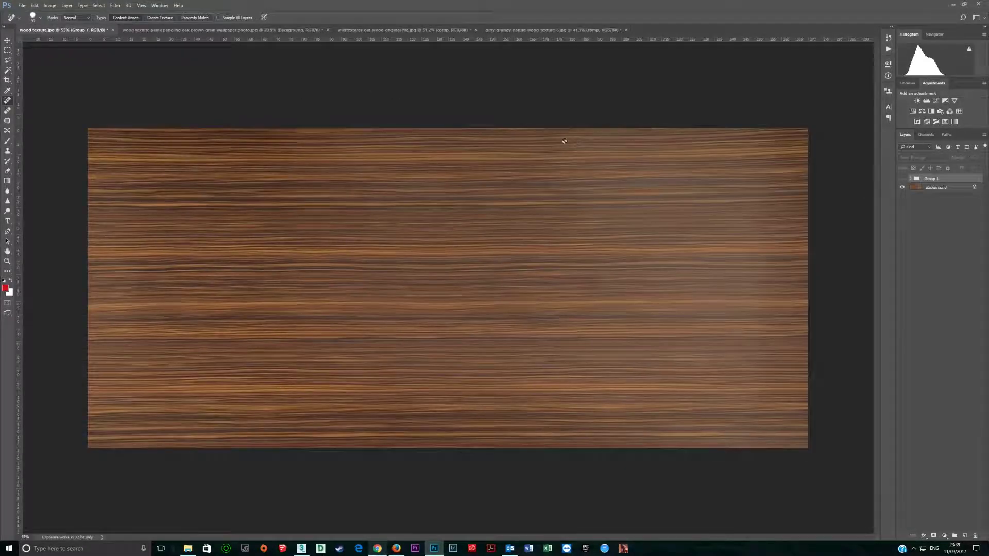
click(924, 188)
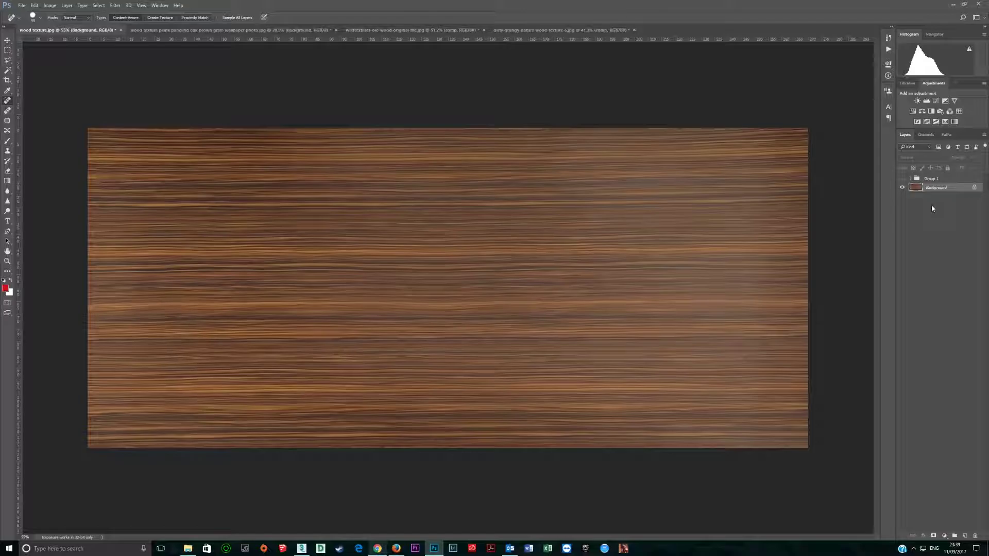
key(ctrl+j)
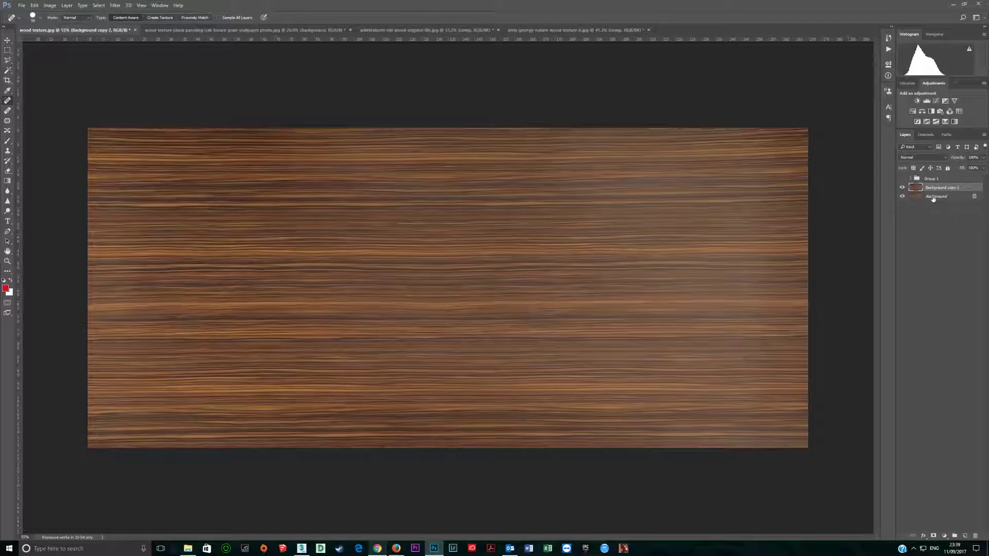
key(ctrl+j)
click(902, 189)
- Apply the Average blur to the lower Background copy in wood texture.jpg
click(917, 196)
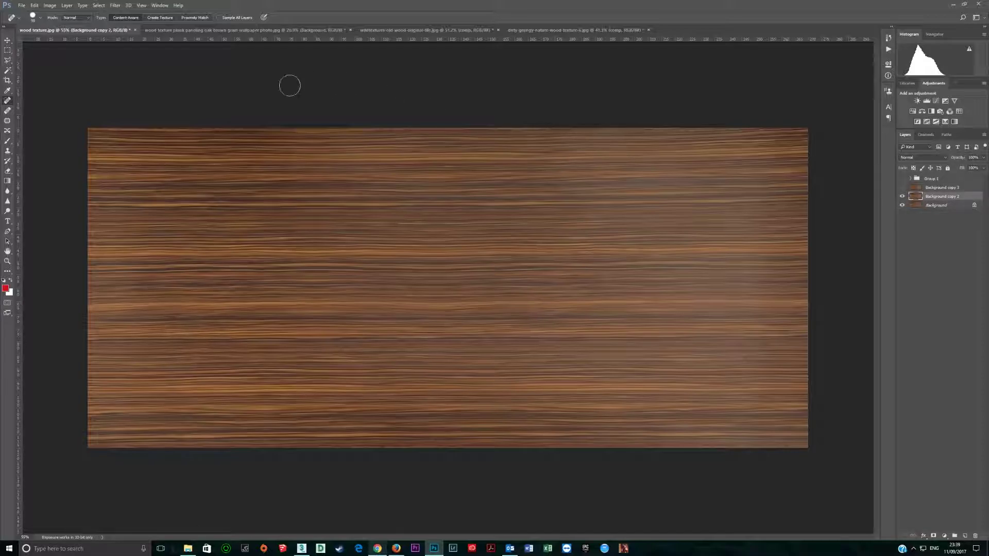
click(114, 6)
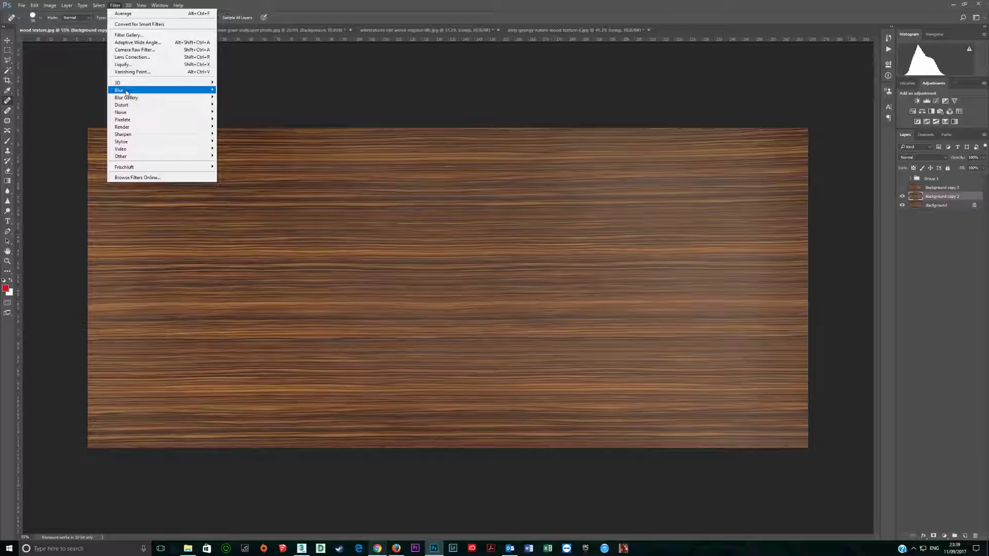
mouse_move(196, 90)
click(238, 92)
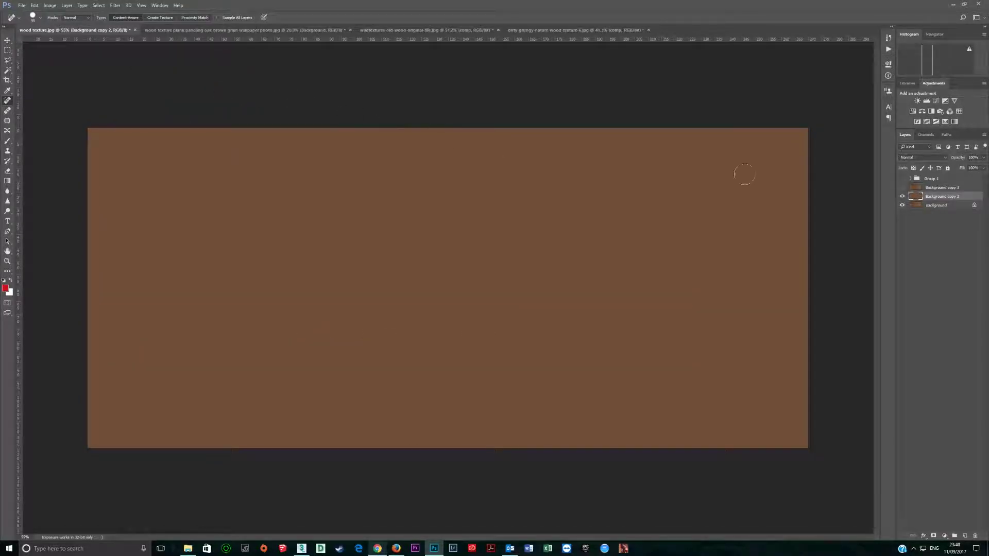
- Show the upper Background copy and set it to Linear Light blending at 50% opacity
click(933, 188)
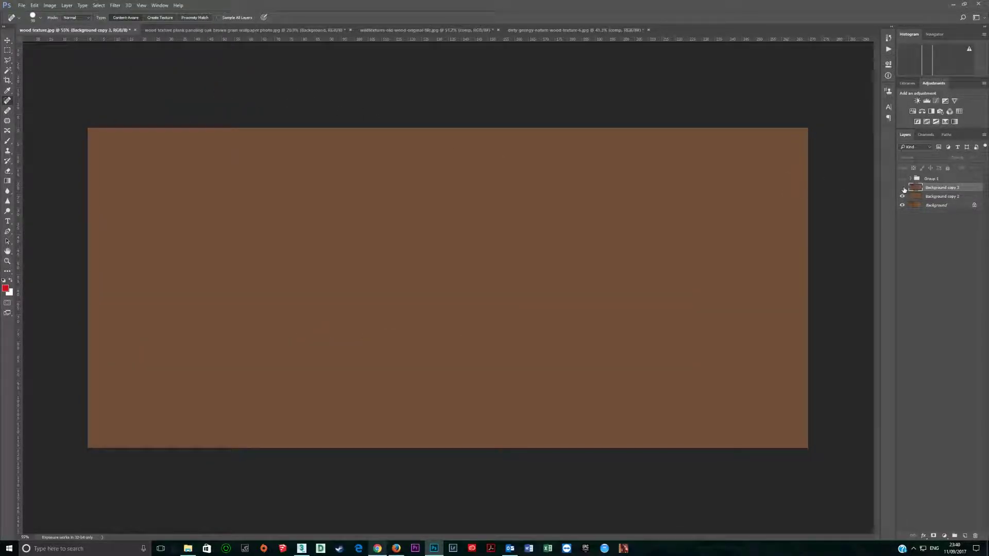
click(903, 188)
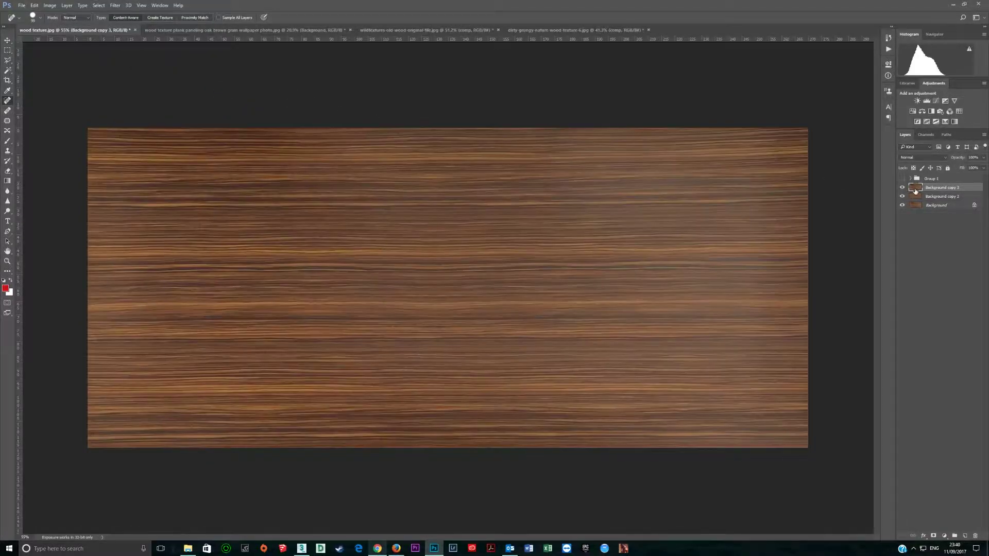
click(922, 159)
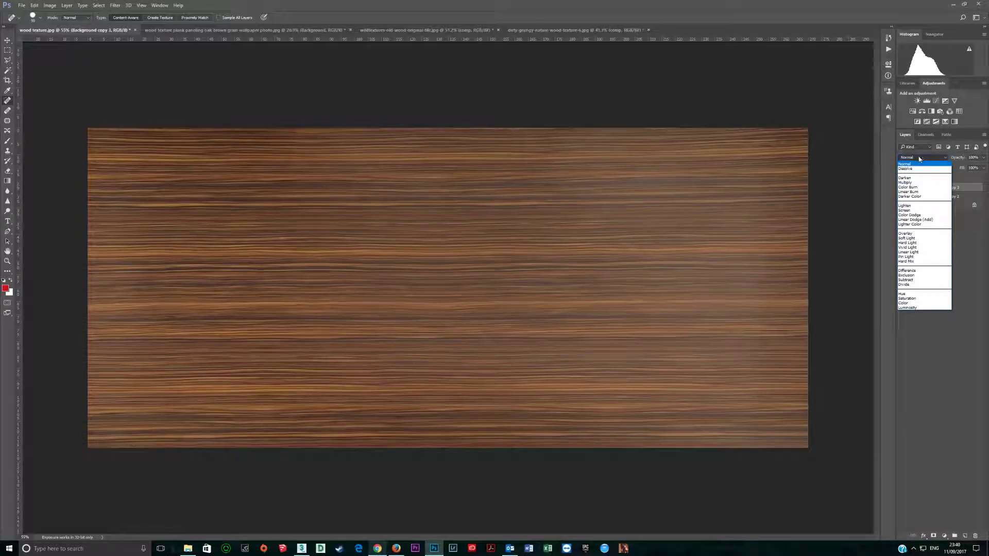
click(919, 252)
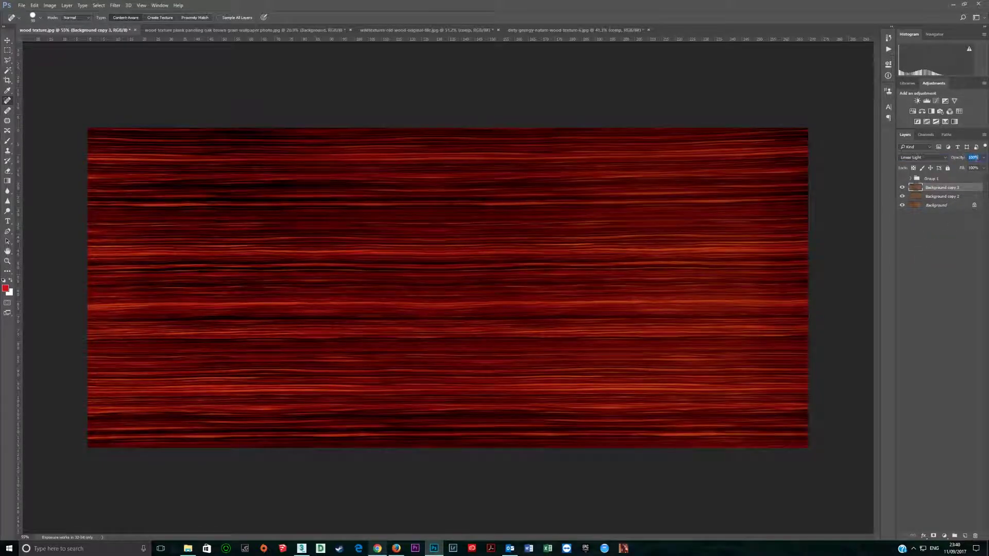
text(50)
key(Return)
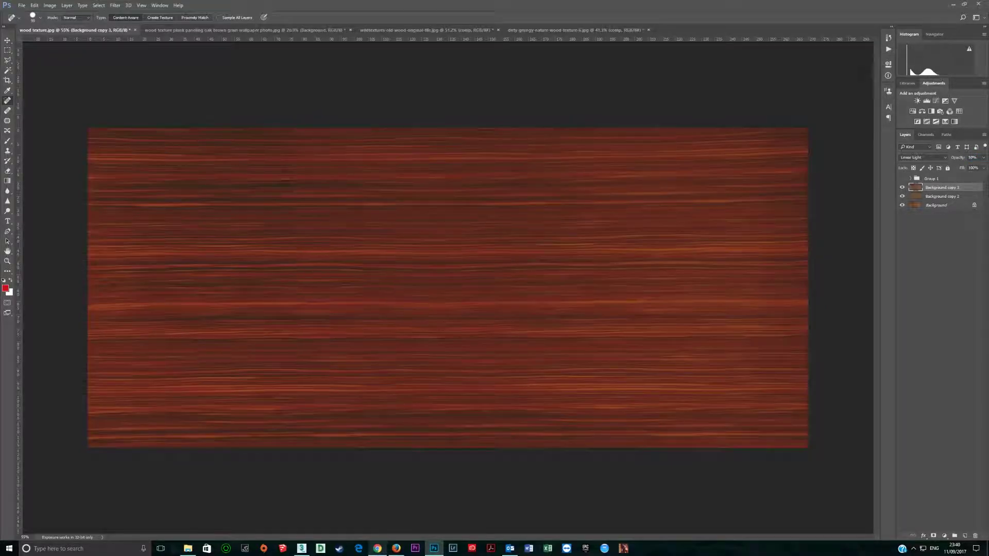
- Apply a High Pass filter to the upper Background copy, trying different radii and settling on 75.5 pixels
click(115, 6)
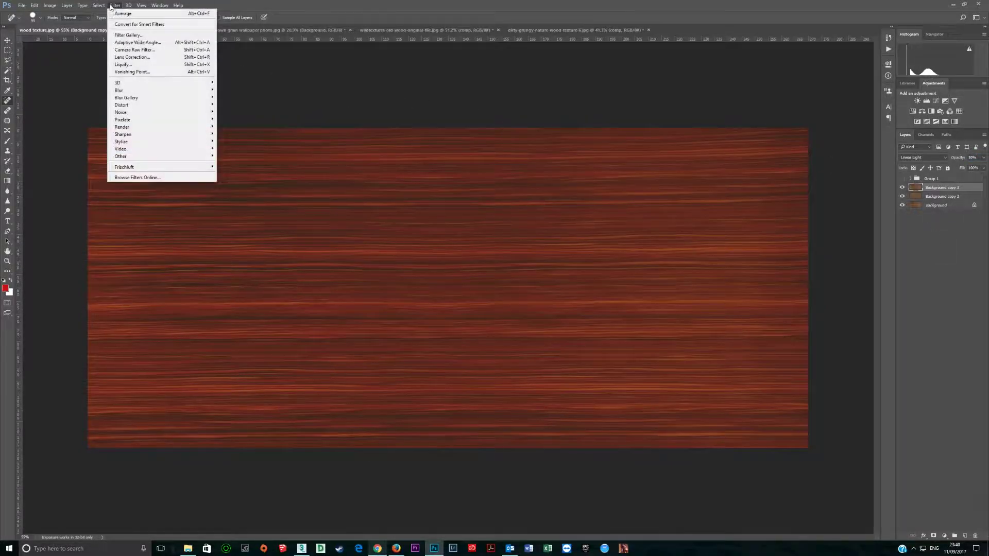
mouse_move(154, 156)
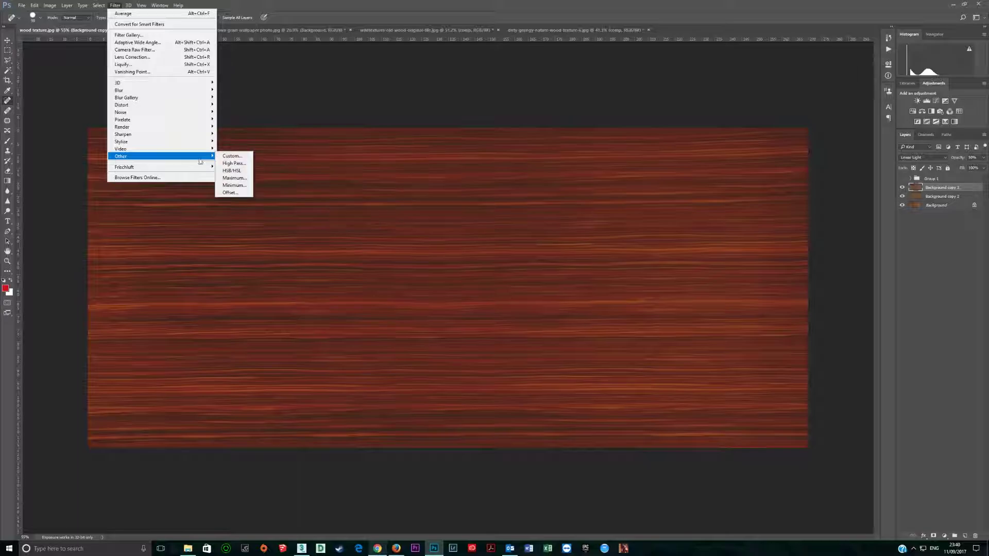
click(227, 162)
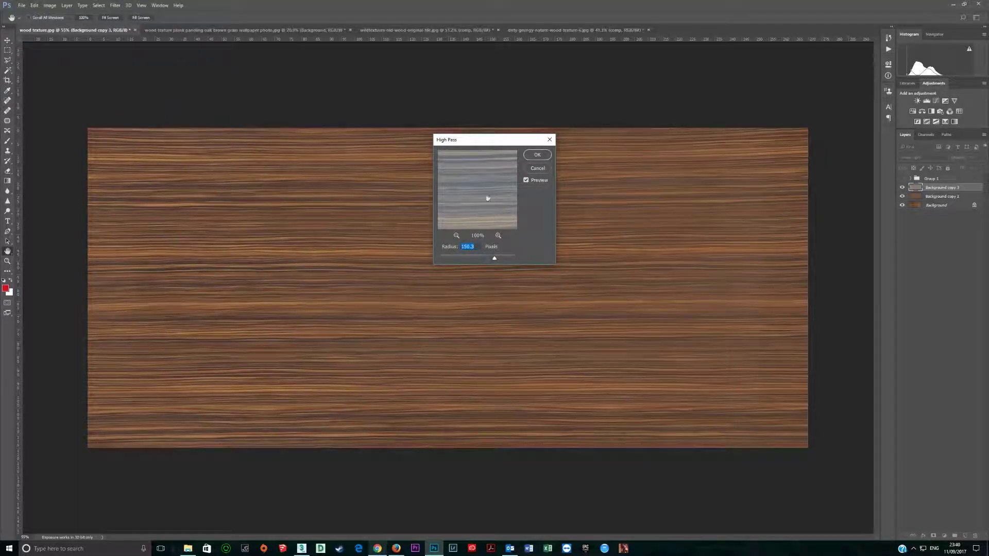
drag(483, 145, 743, 98)
drag(739, 207, 738, 208)
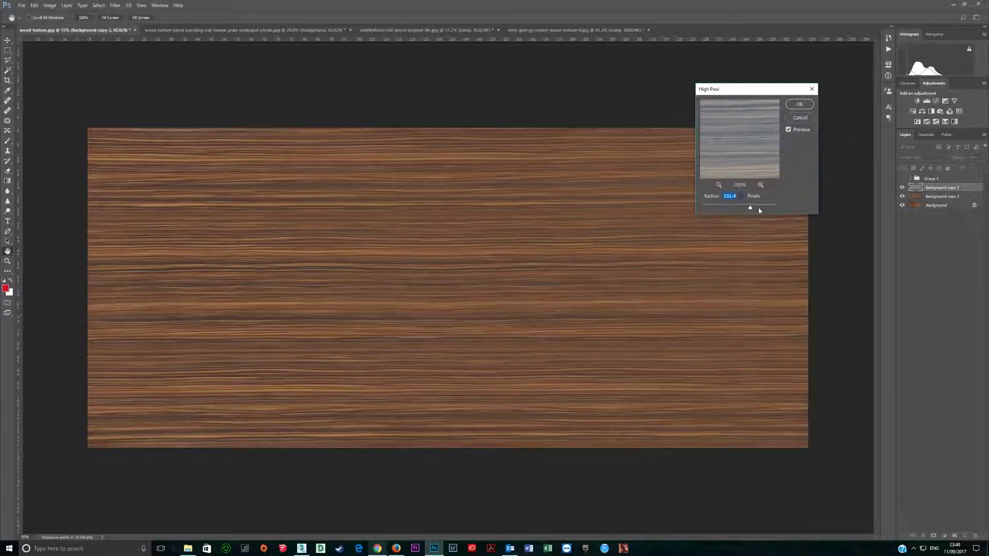
drag(757, 207, 727, 208)
drag(735, 209, 763, 208)
drag(750, 208, 778, 208)
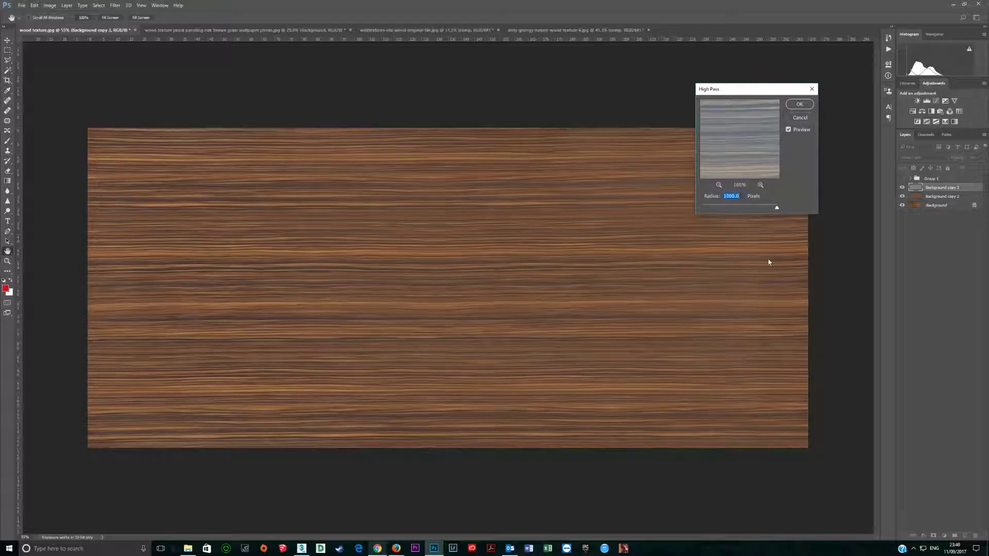
click(755, 207)
drag(753, 209, 751, 207)
click(744, 208)
drag(744, 209, 746, 209)
click(799, 104)
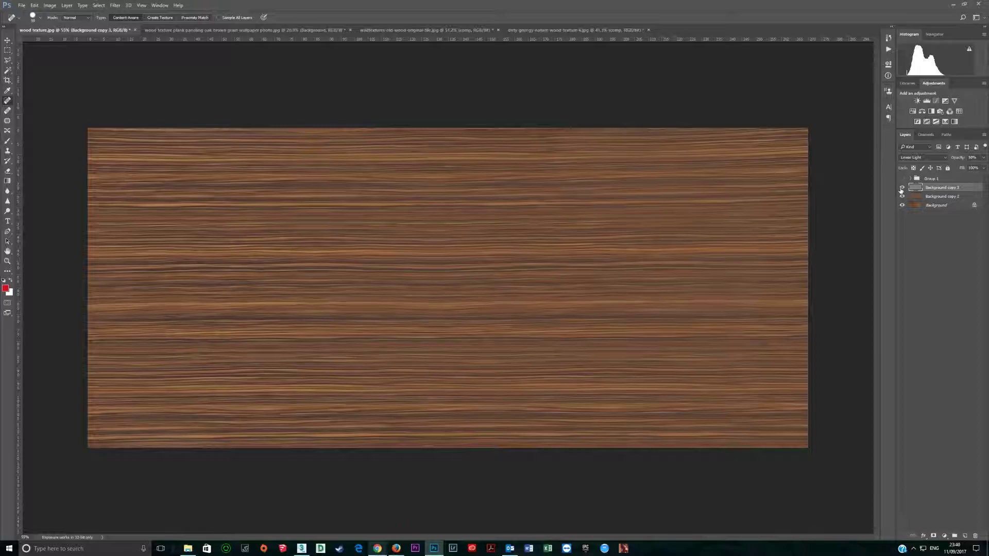
- Toggle both Background copies in wood texture.jpg to compare the evened-out texture with the original, leaving both visible
drag(901, 187, 902, 197)
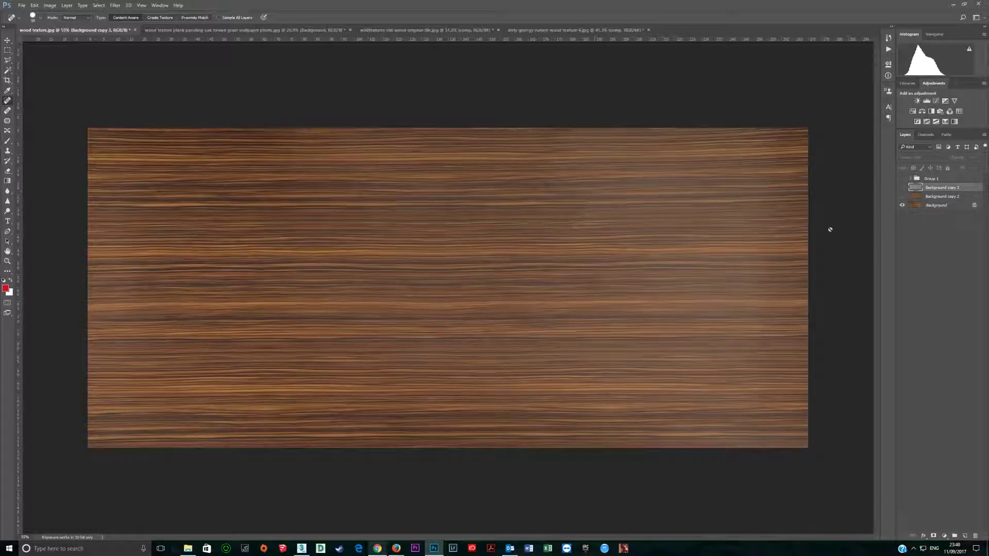
drag(902, 198, 901, 189)
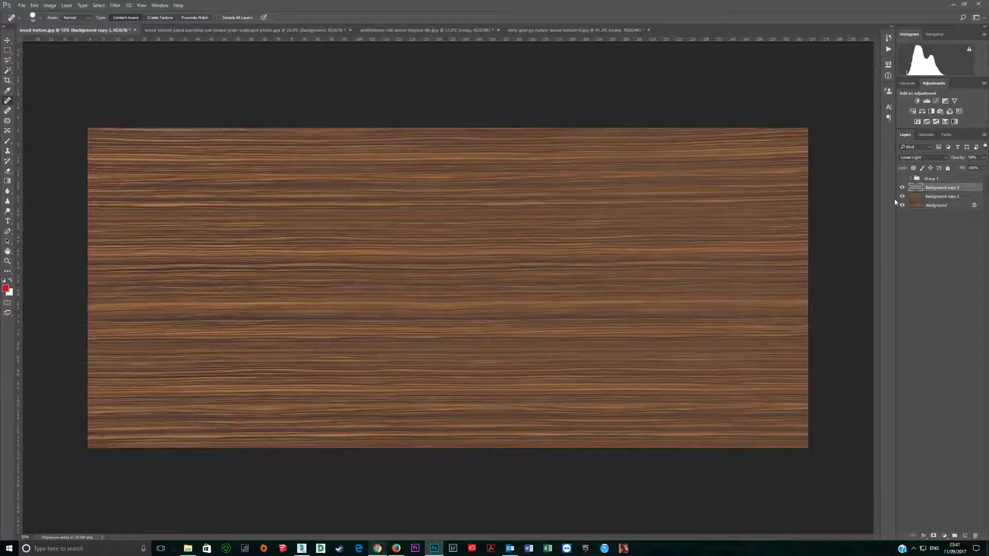
drag(902, 188, 902, 208)
click(902, 205)
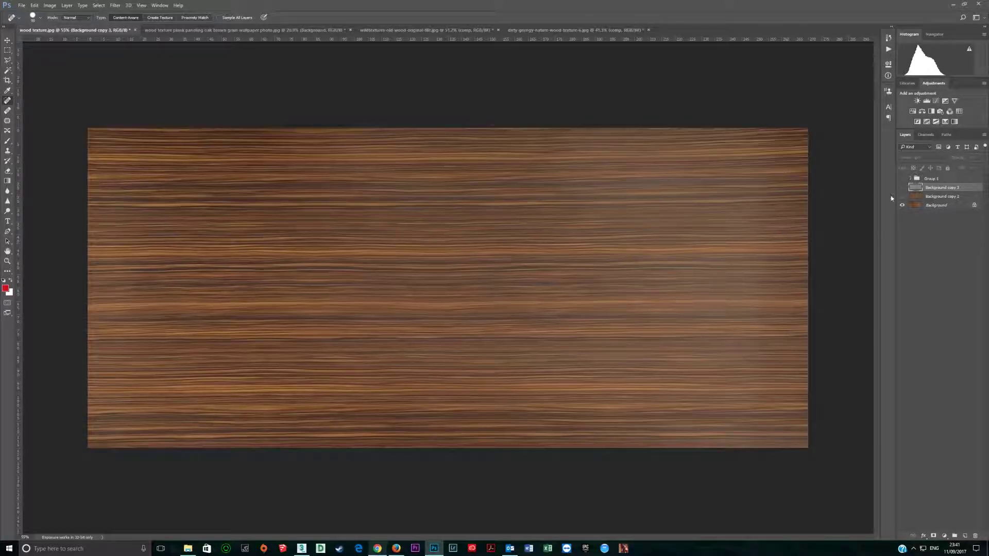
drag(902, 199, 902, 187)
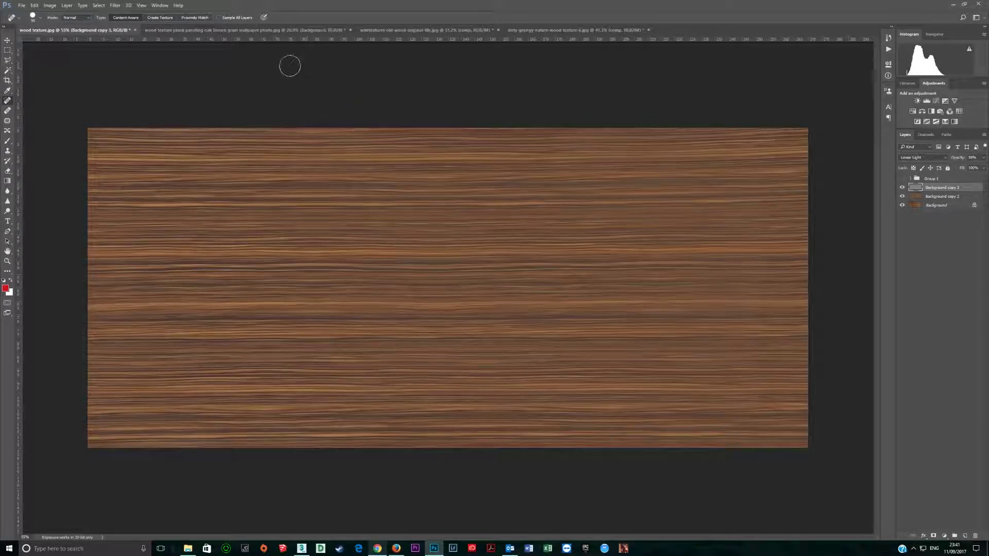
- In the oak plank panelling document, hide the comp group, duplicate Background twice and hide the upper copy
click(265, 29)
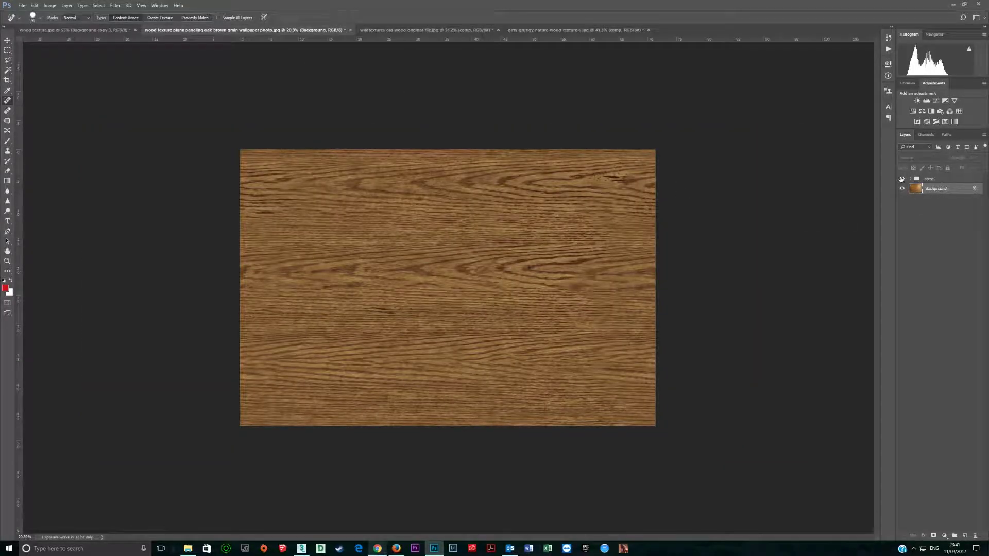
click(902, 178)
key(ctrl+j)
key(ctrl+j)
click(901, 189)
- Fill the lower Background copy of the oak planks with its average colour using the Average blur
click(925, 199)
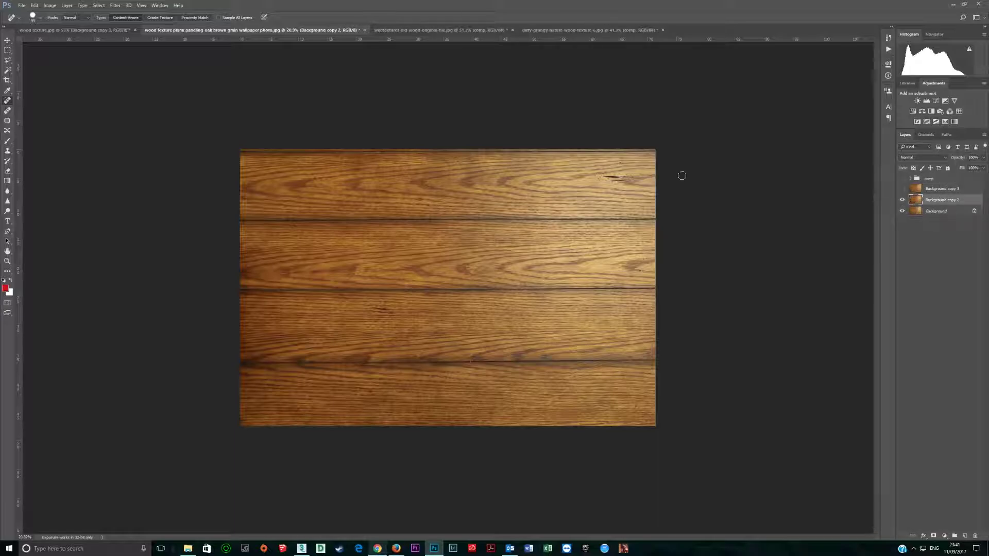
click(115, 5)
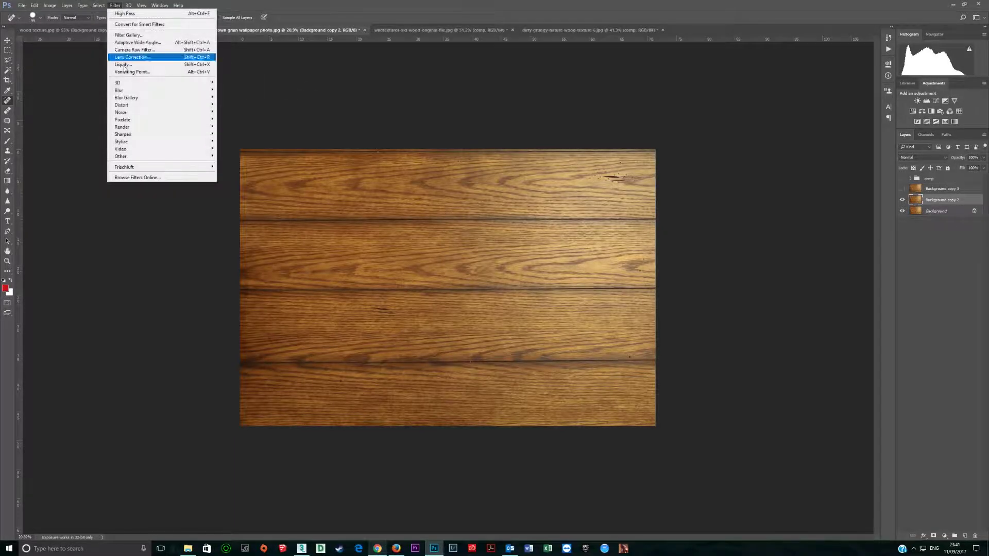
mouse_move(121, 90)
click(230, 90)
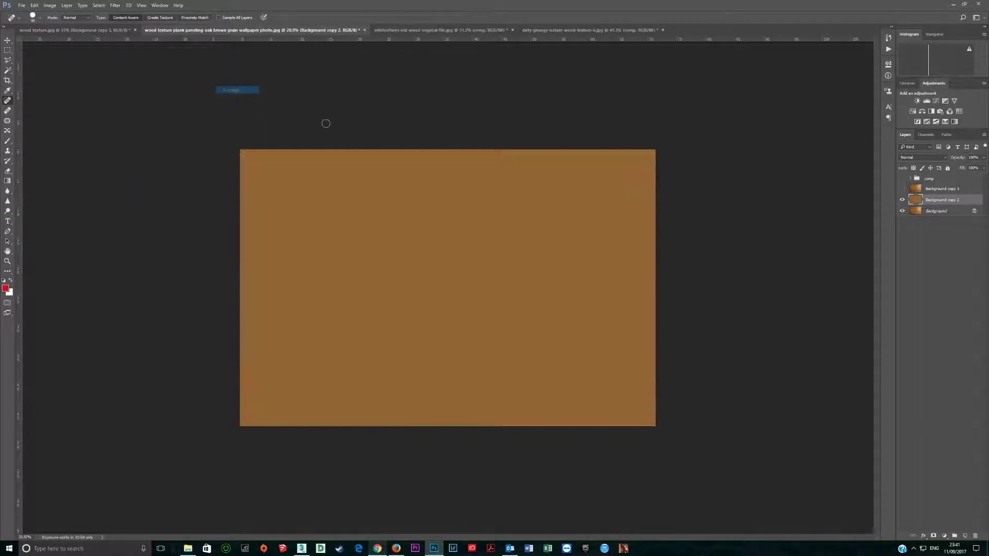
- Show the oak planks' upper Background copy and set it to Linear Light blending at 50% opacity
click(902, 188)
click(937, 188)
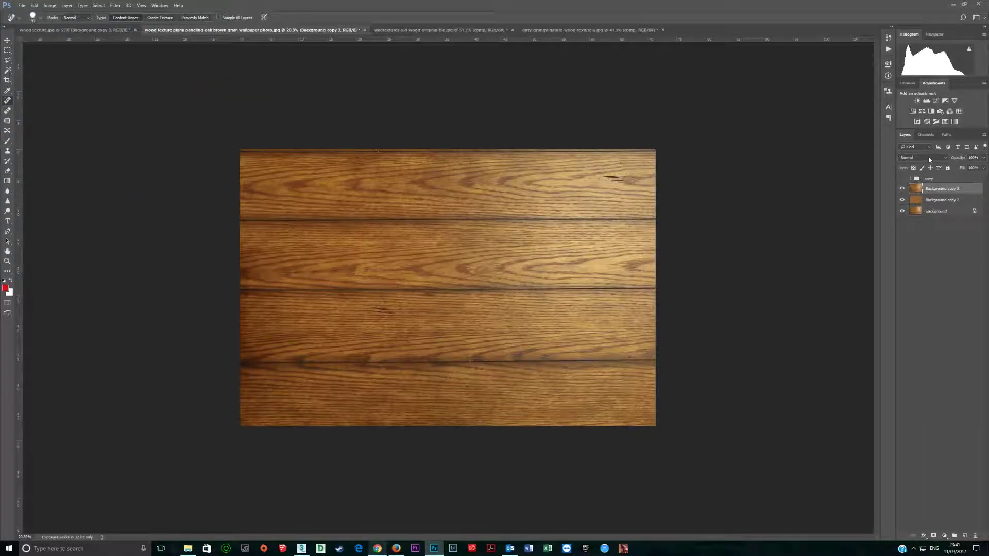
click(921, 158)
click(909, 255)
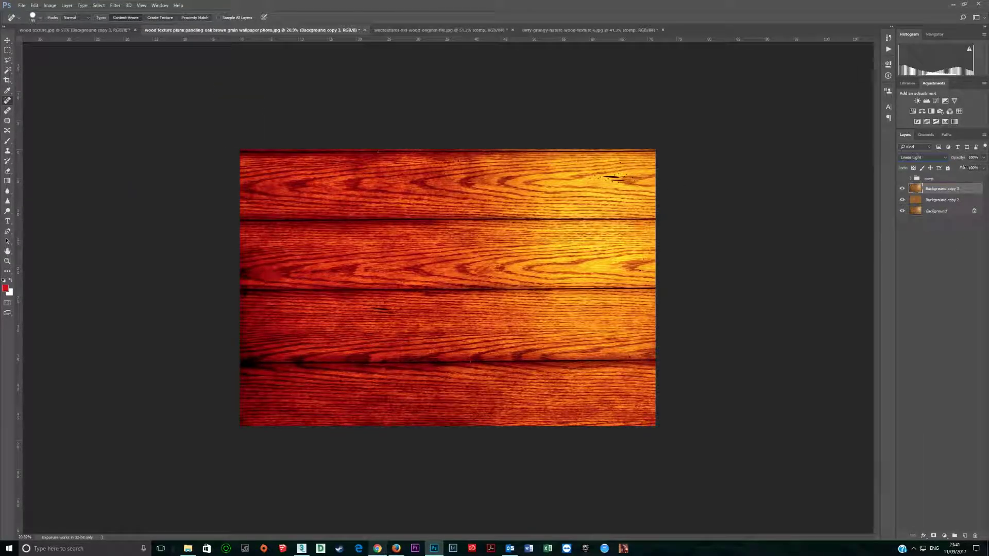
text(50)
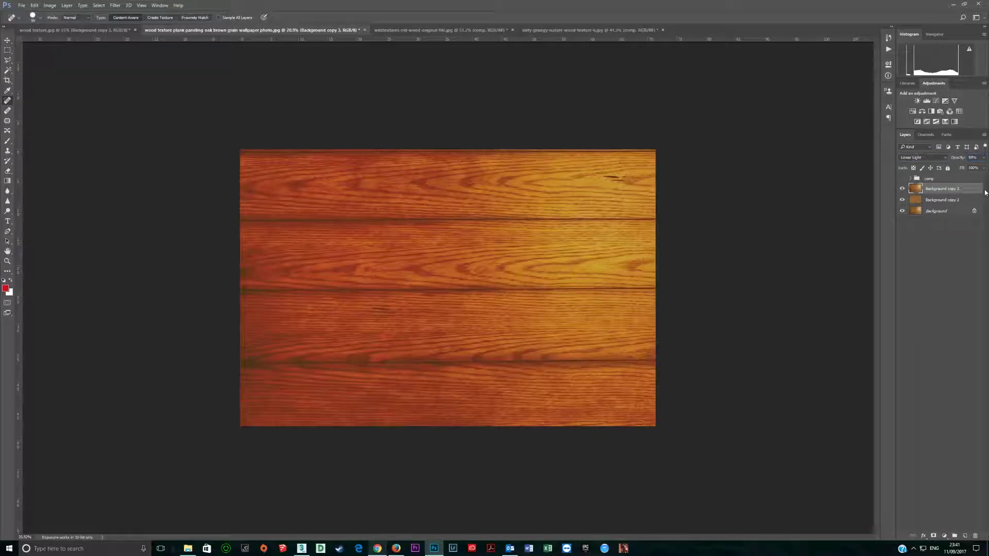
- Apply High Pass with a 150-pixel radius to the oak planks' upper copy, and toggle both copies to compare with the original
click(115, 5)
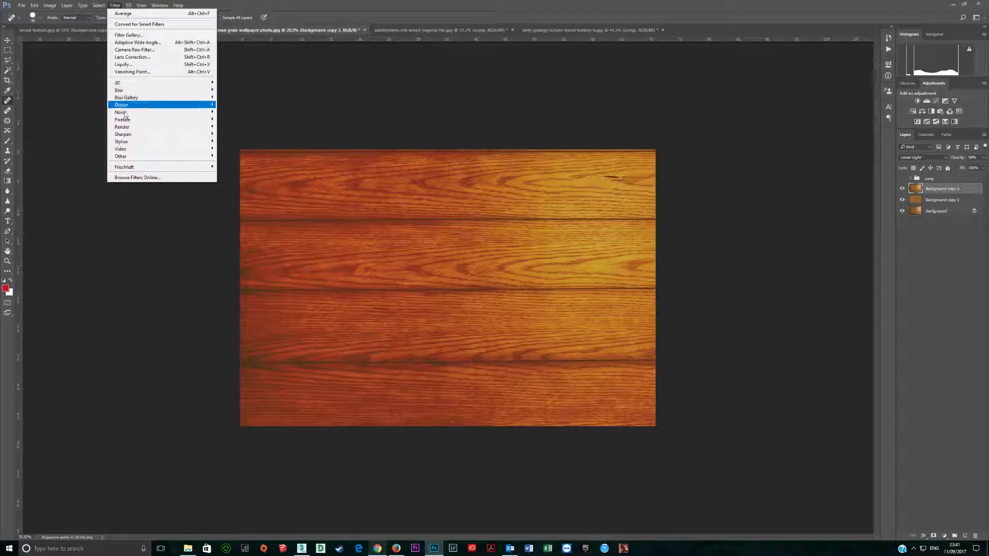
mouse_move(153, 158)
click(231, 163)
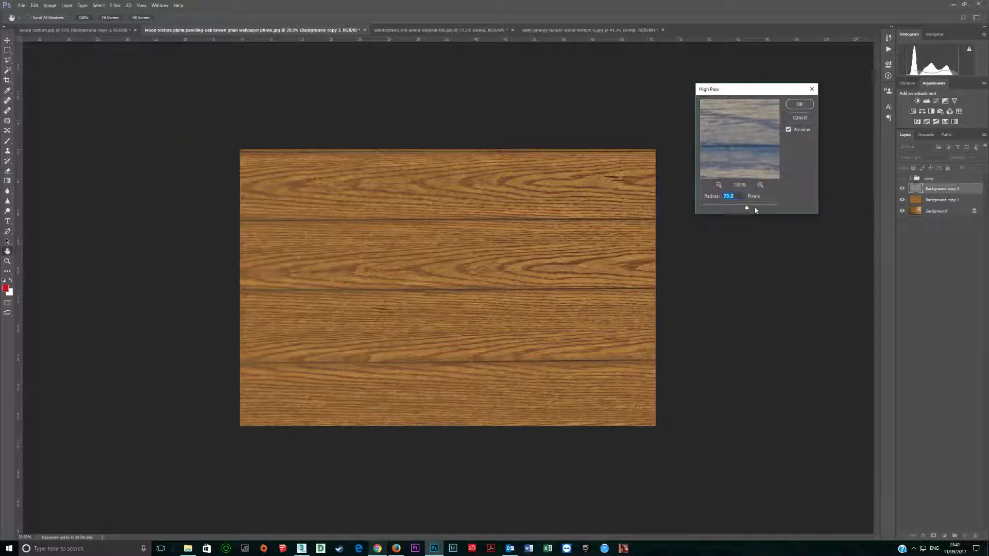
click(755, 208)
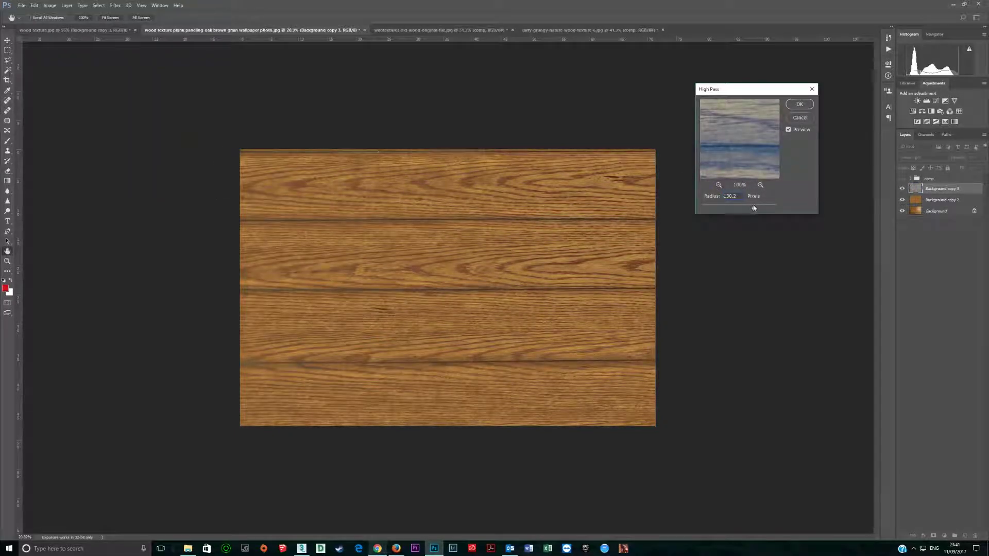
drag(754, 212, 758, 207)
text(150)
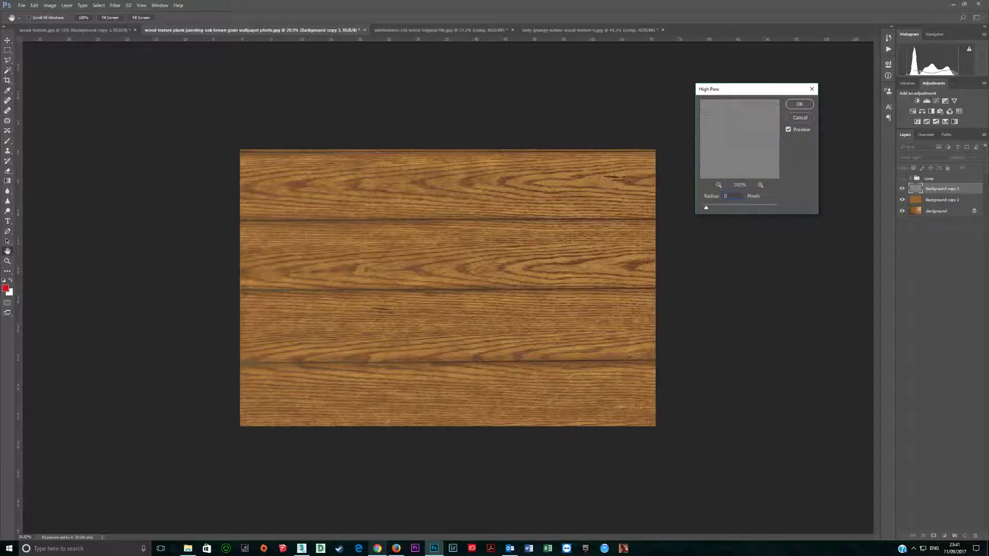
click(800, 105)
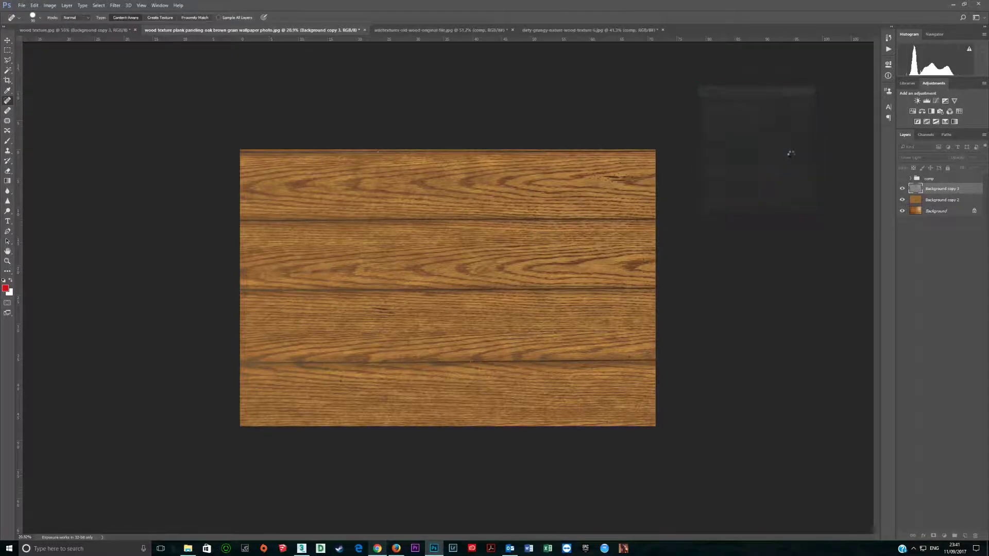
mouse_move(902, 189)
mouse_down()
mouse_move(903, 204)
mouse_move(902, 189)
mouse_up()
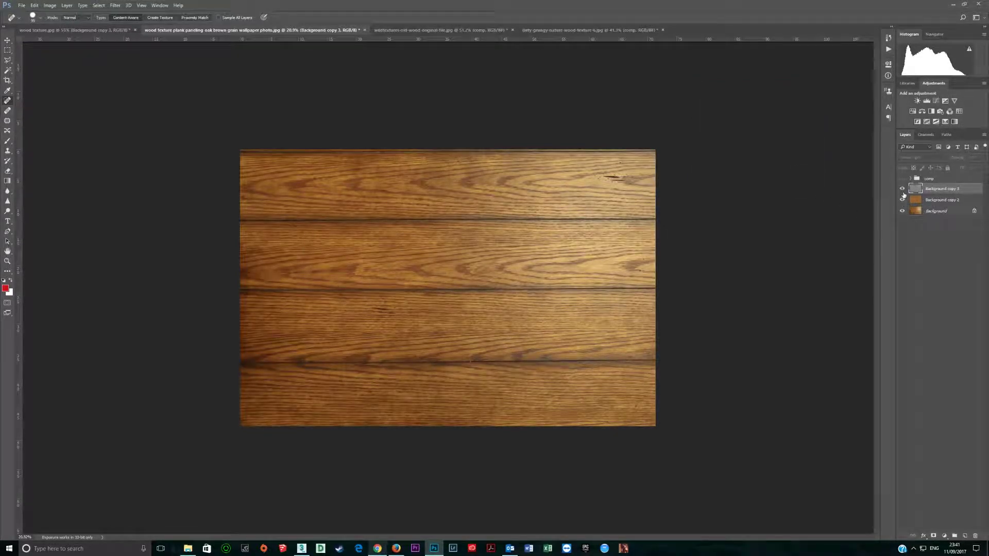
mouse_move(903, 190)
mouse_down()
mouse_move(902, 201)
mouse_move(902, 189)
mouse_up()
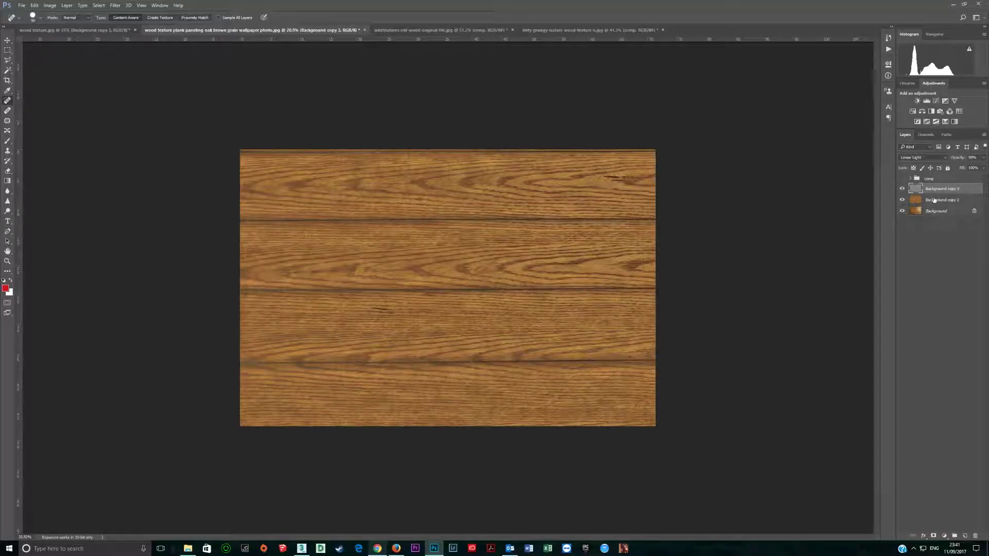
- Switch to the wildtextures old wood document, duplicate its Background layer twice and hide the upper copy
click(399, 32)
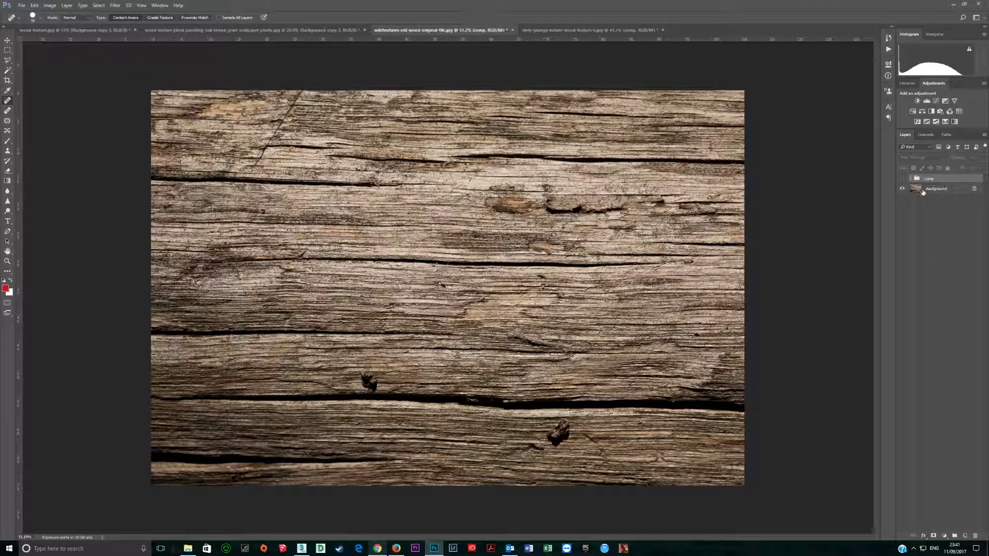
click(922, 193)
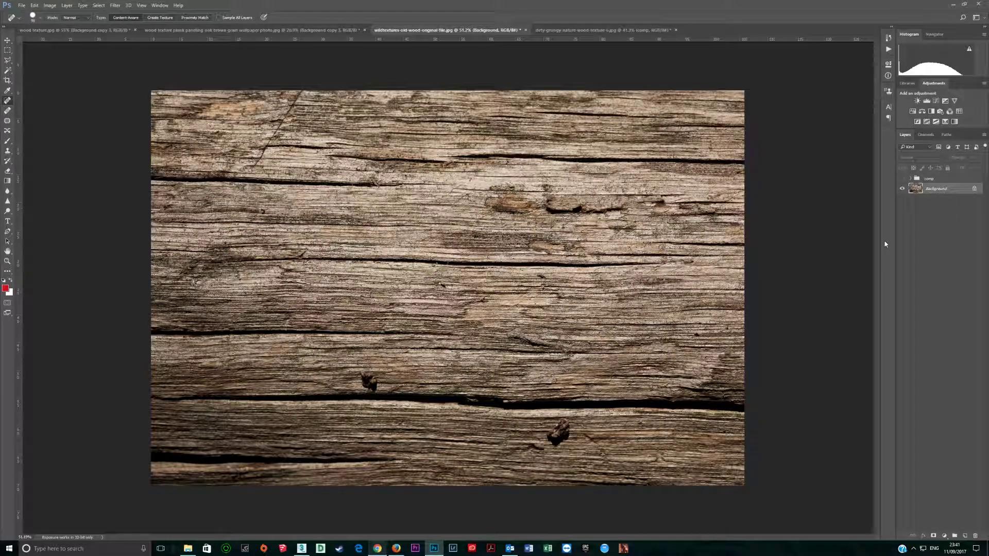
key(ctrl+j)
key(ctrl+j)
click(902, 189)
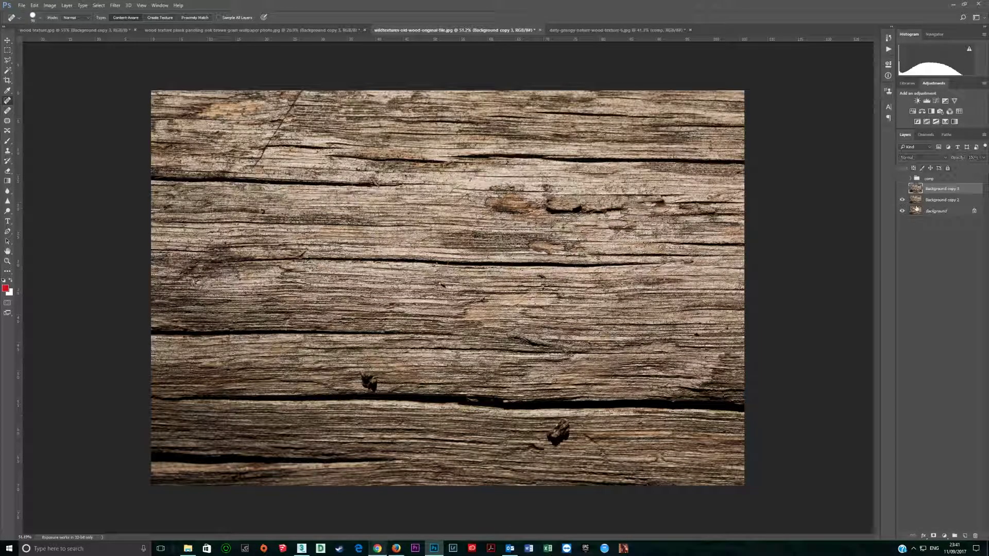
- Fill the old wood's lower Background copy with its average colour using the Average blur
click(941, 200)
click(115, 5)
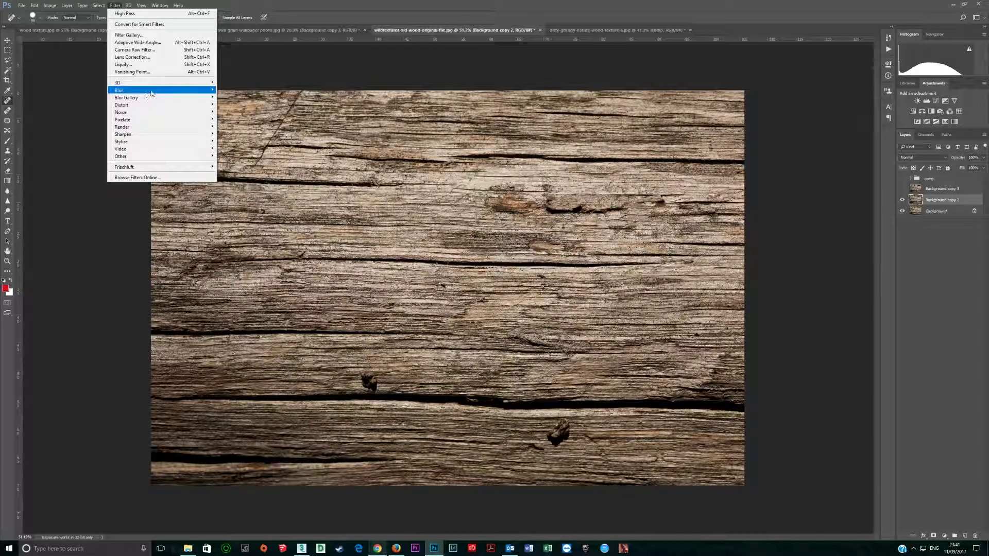
mouse_move(150, 90)
click(234, 92)
- Show the old wood's upper Background copy and set it to Linear Light blending at 50% opacity
click(902, 188)
click(928, 188)
click(920, 157)
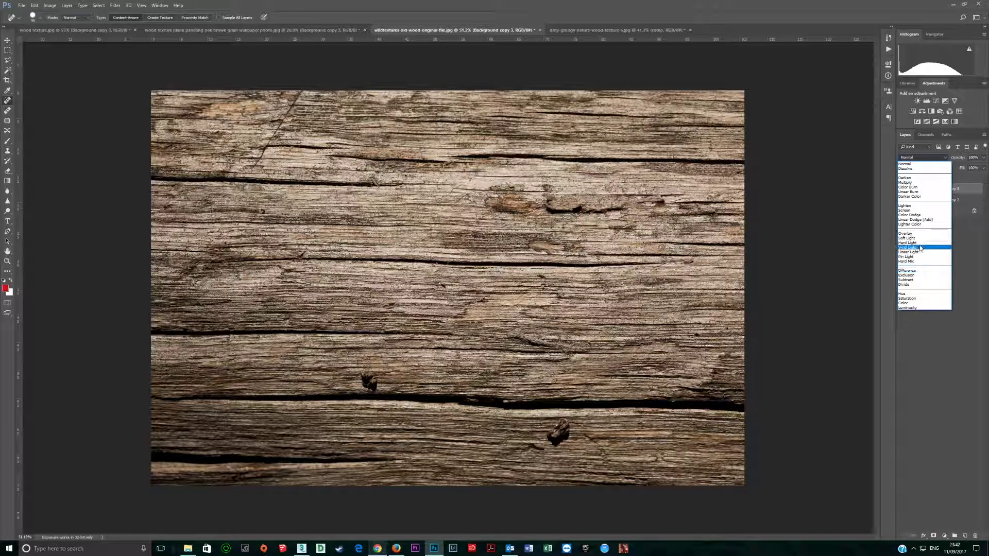
click(922, 252)
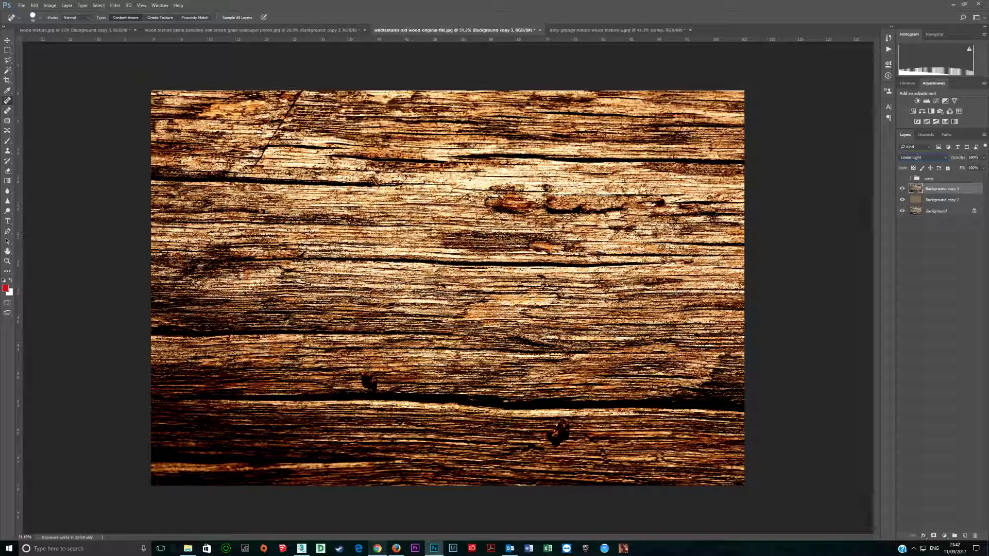
text(50)
key(Return)
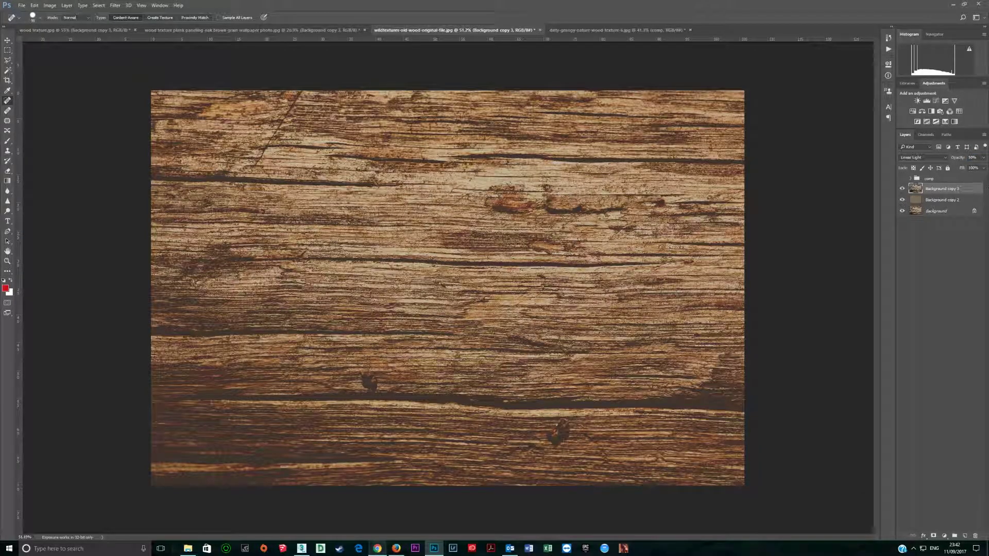
- Apply High Pass to the old wood's upper copy, trying a 1000-pixel radius and settling on about 127 pixels
click(115, 5)
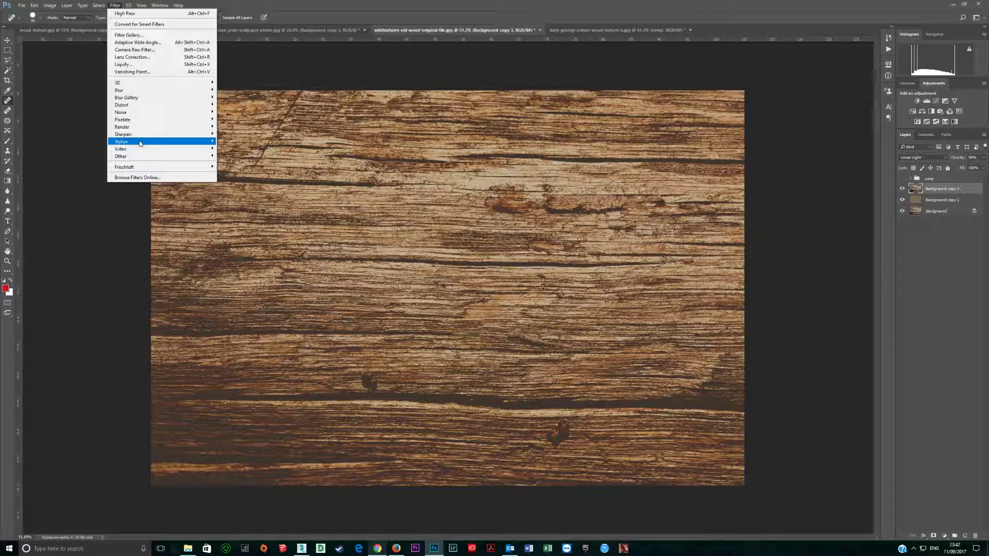
mouse_move(157, 156)
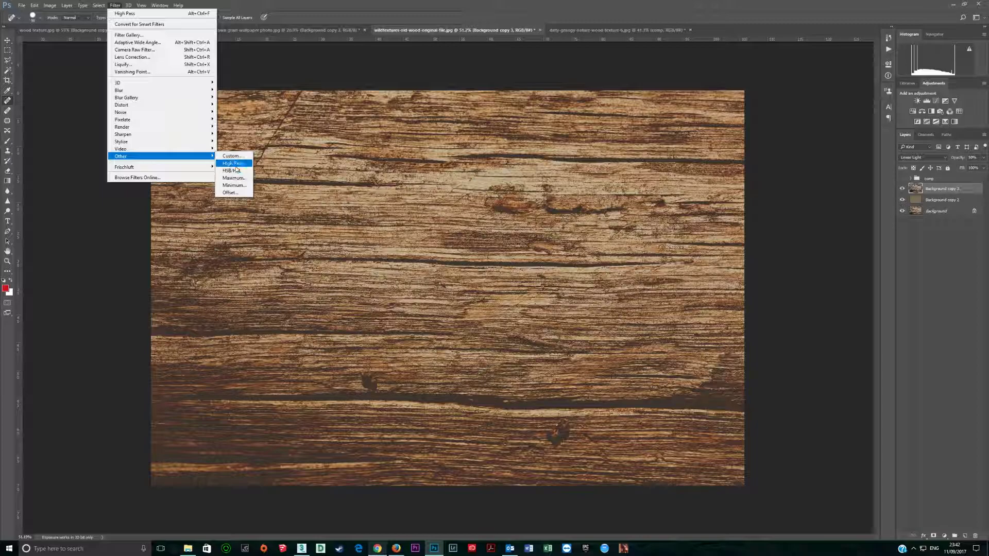
click(232, 163)
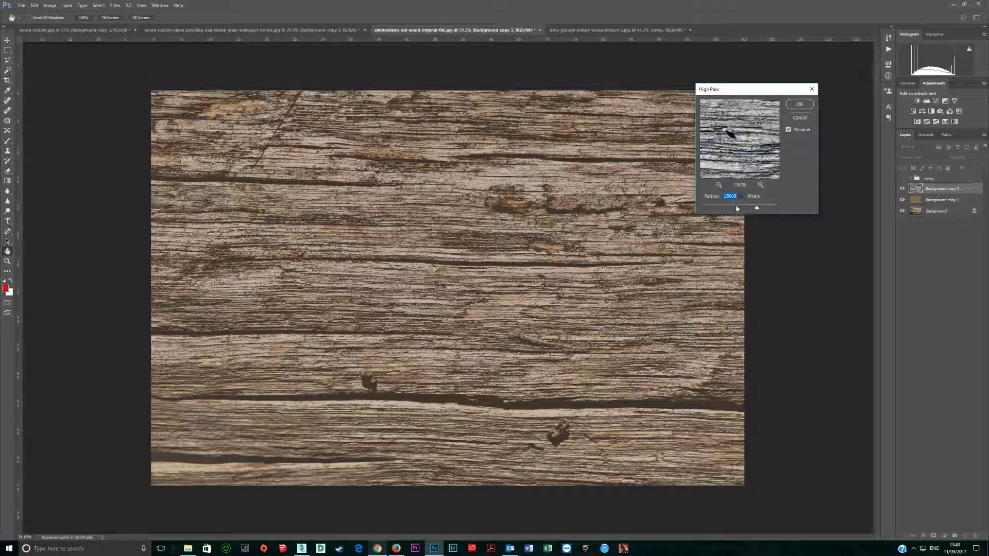
drag(755, 209, 782, 208)
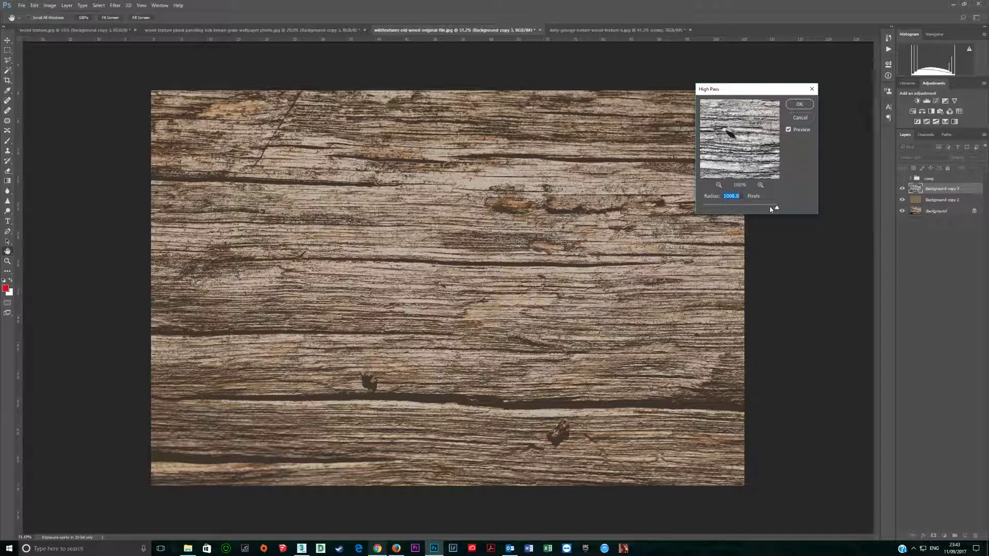
mouse_move(768, 206)
mouse_down()
mouse_move(743, 208)
mouse_move(754, 208)
mouse_up()
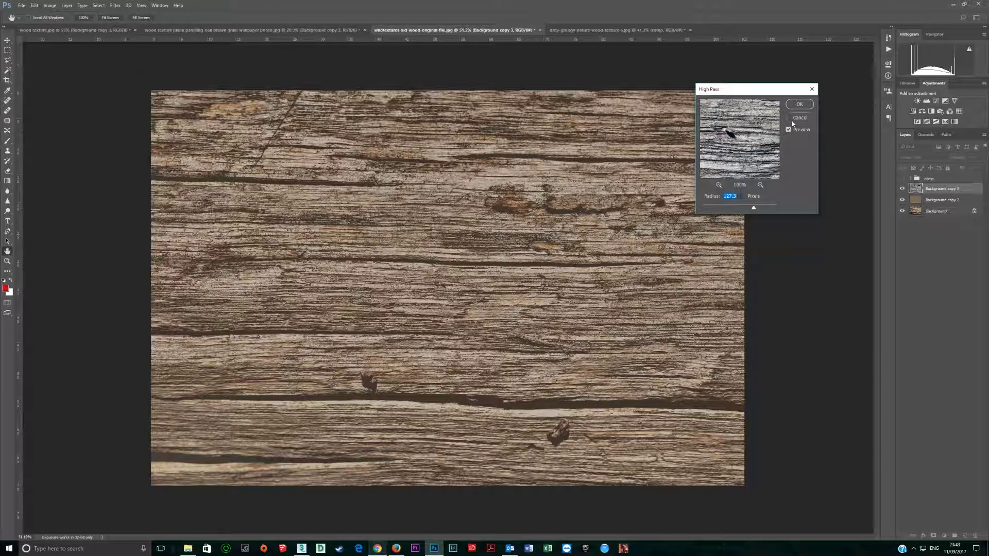
click(800, 105)
- Inspect the evened old wood texture and compare it with the original by toggling both Background copies
key(j)
key(ctrl+minus)
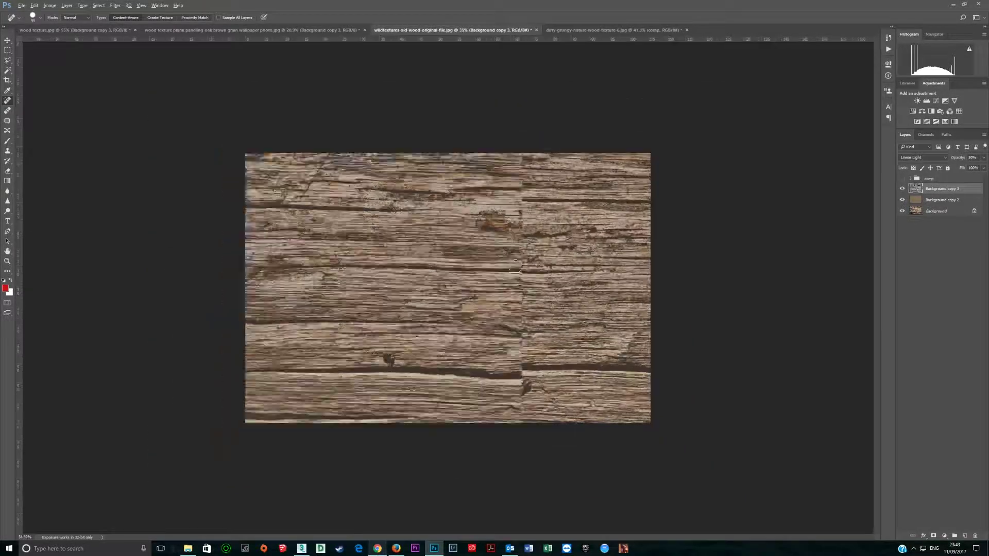
scroll(521, 233, up, 3)
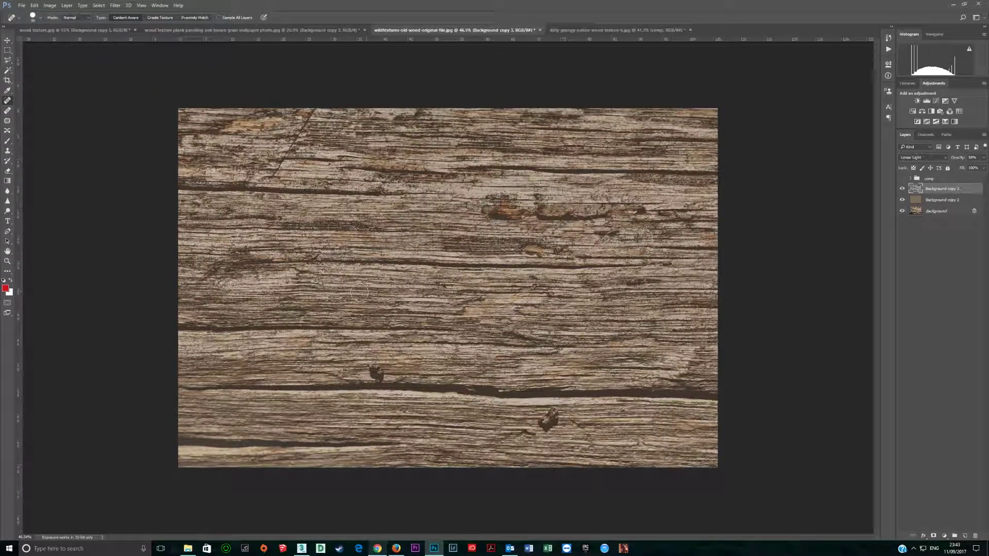
scroll(451, 286, up, 1)
scroll(449, 286, down, 2)
click(902, 200)
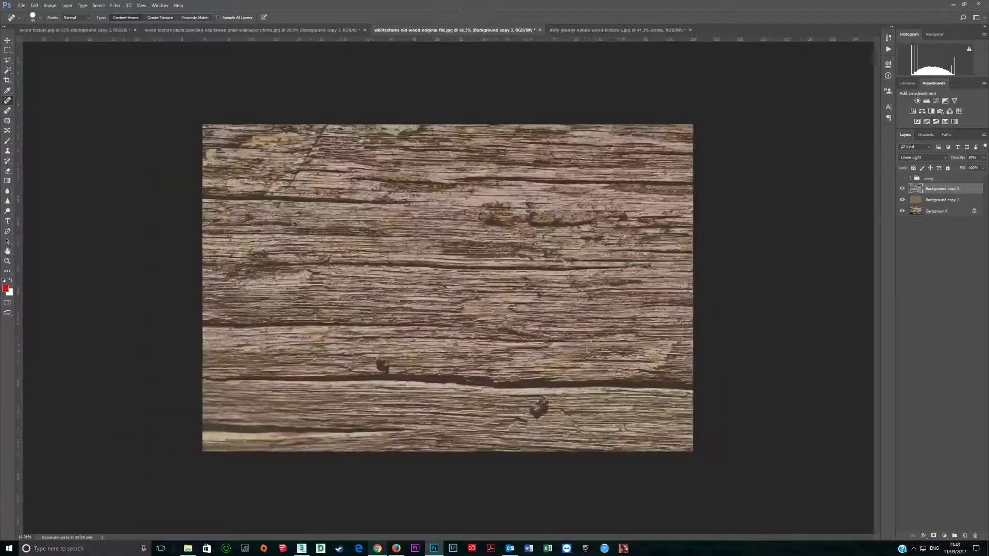
click(902, 200)
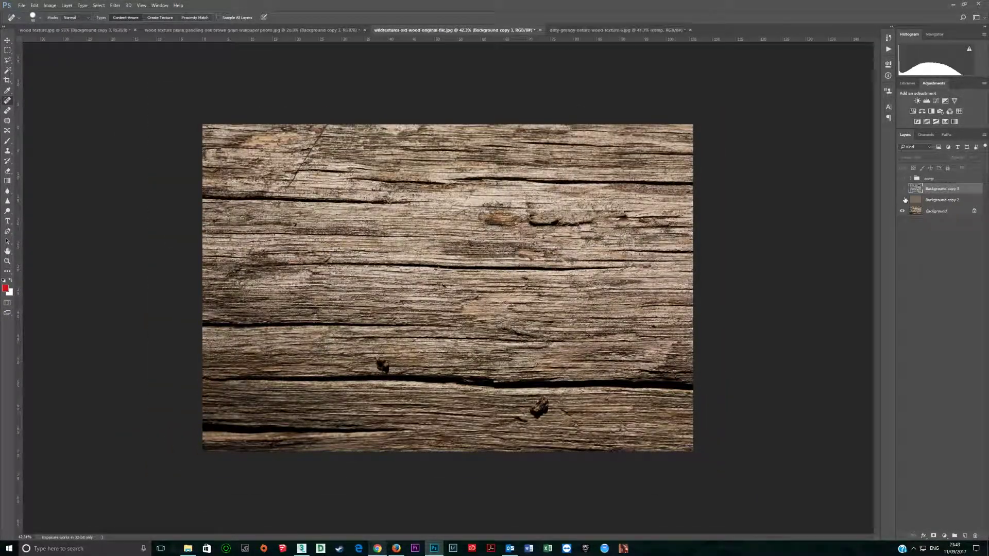
alt+click(902, 211)
drag(902, 189, 901, 200)
- In wood texture.jpg, stamp the visible layers into a new layer and offset it +1672 pixels horizontally with Wrap Around
click(32, 31)
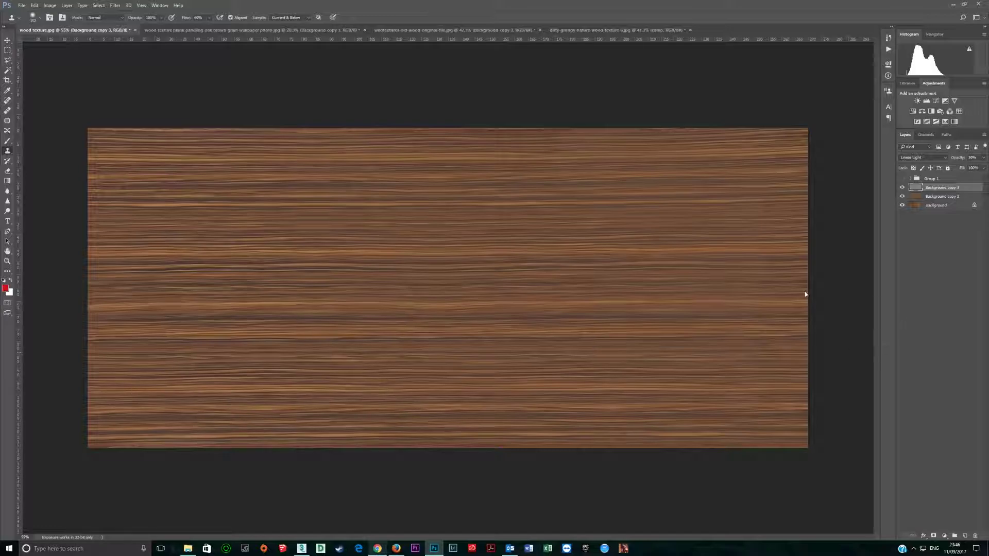
key(ctrl+shift+alt+e)
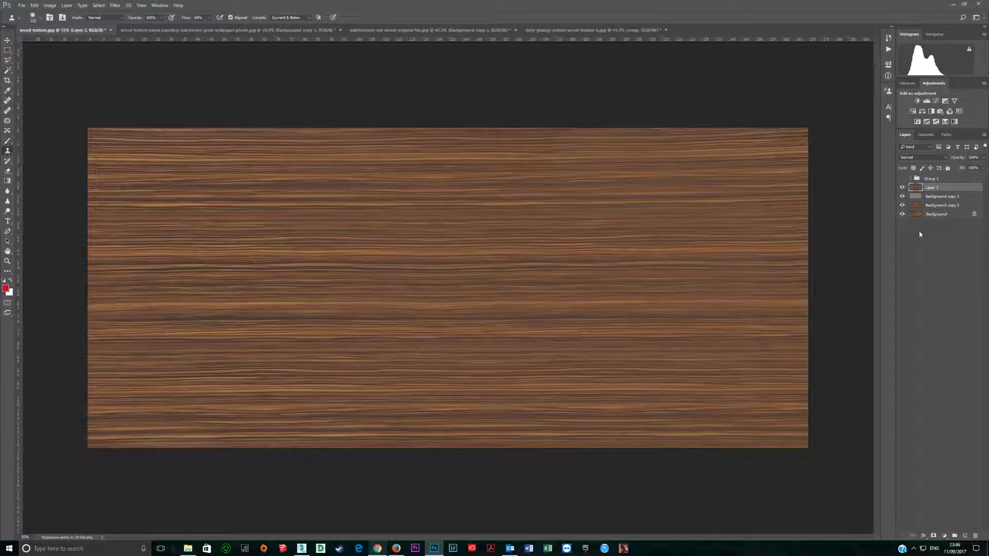
click(114, 6)
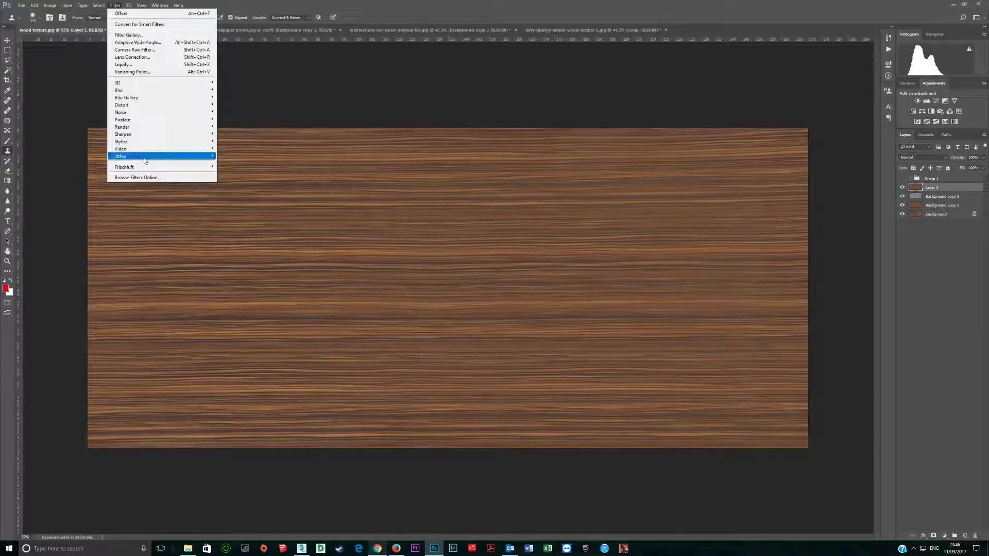
mouse_move(146, 156)
click(237, 192)
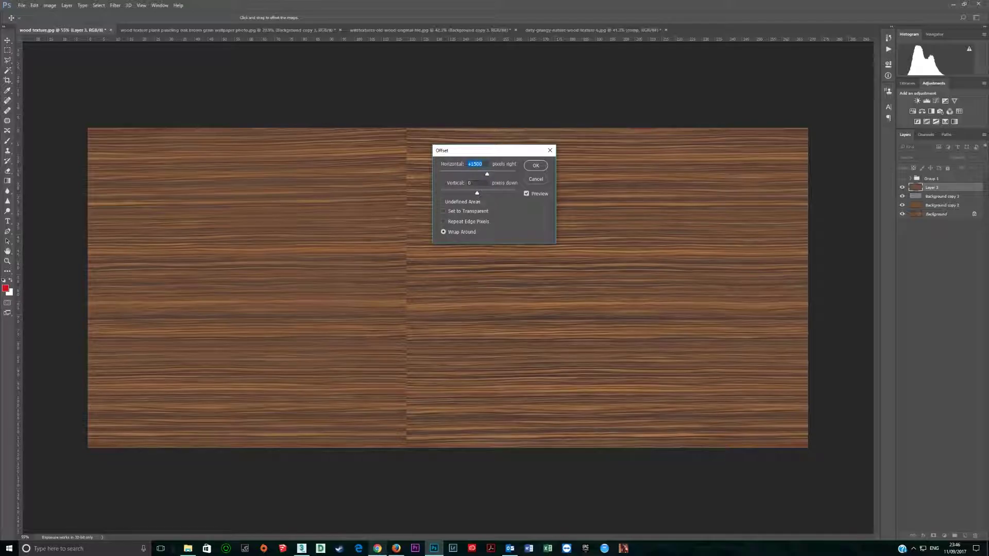
drag(489, 175, 492, 176)
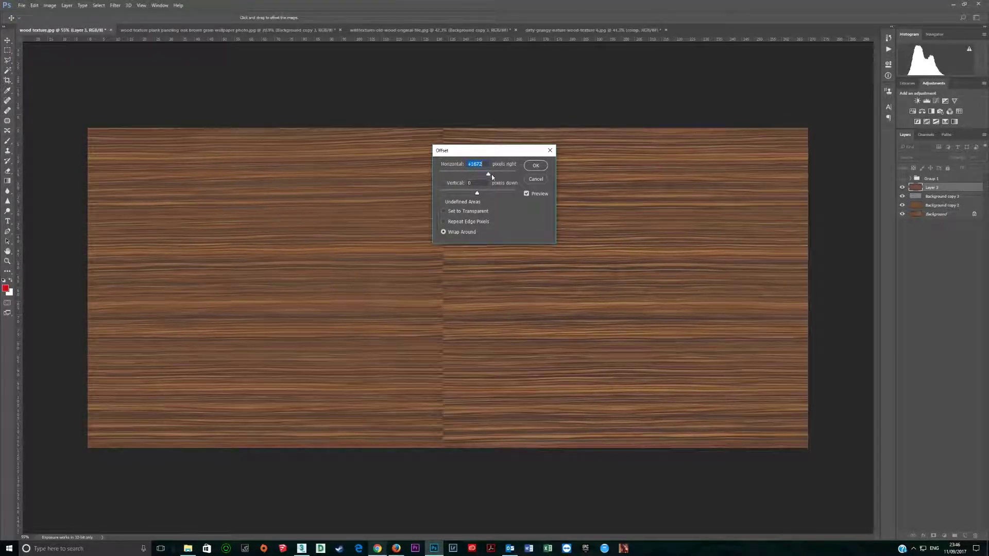
click(536, 166)
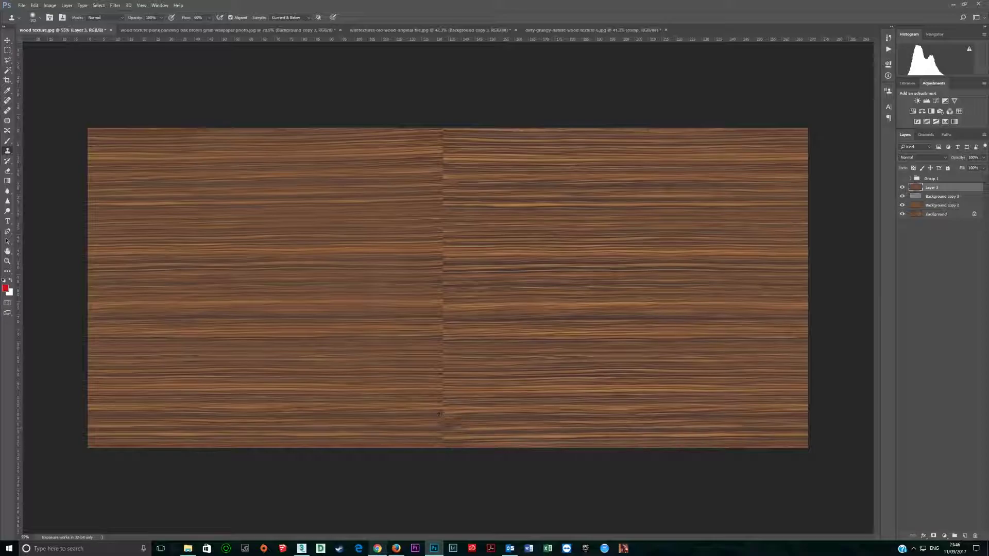
- Clone wood grain across the vertical centre seam near the image's lower edge
mouse_move(431, 408)
mouse_down()
mouse_move(420, 409)
mouse_move(448, 412)
mouse_move(402, 407)
mouse_move(466, 412)
mouse_up()
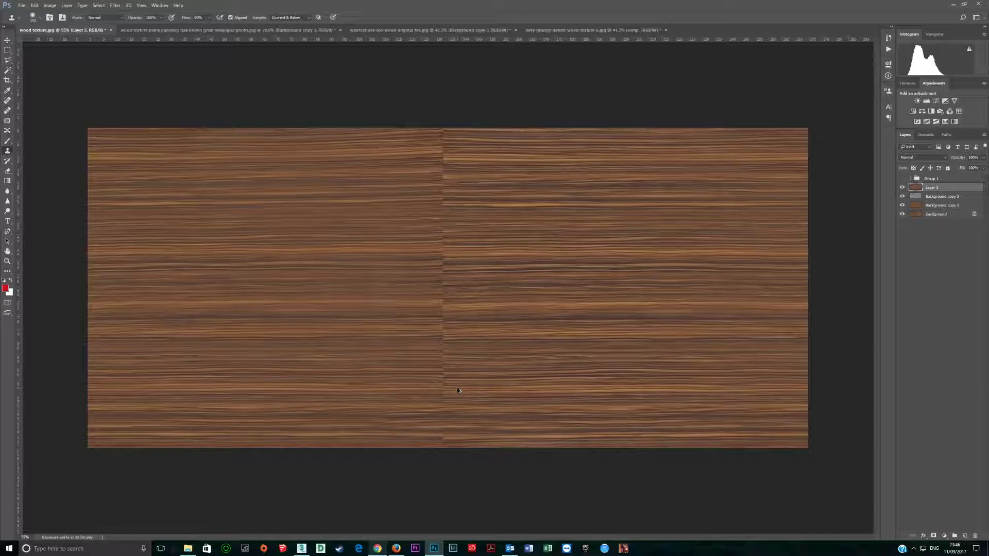
drag(459, 384, 458, 263)
drag(463, 403, 458, 479)
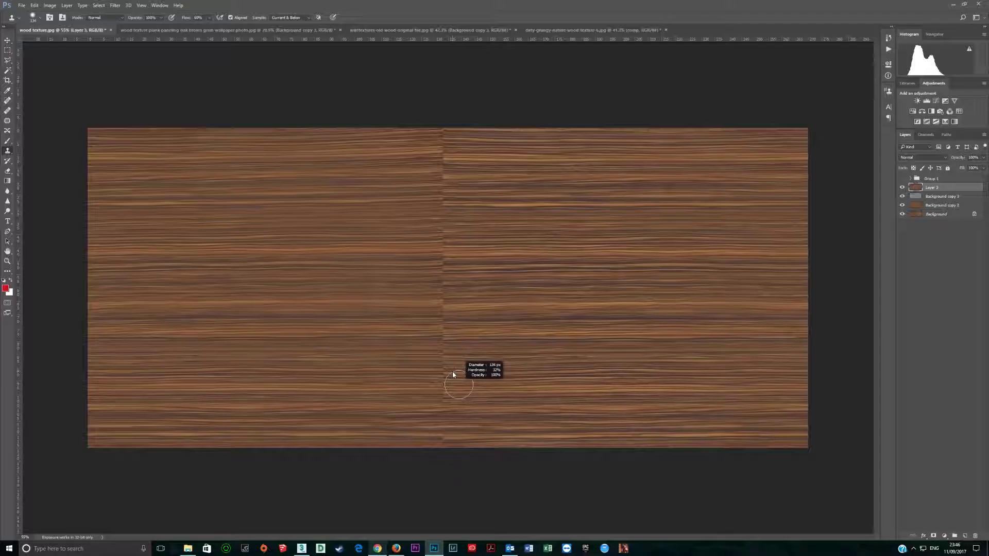
- Adjust the Clone Stamp brush to a diameter of about 90 px and a hardness of about 39%
mouse_move(453, 379)
mouse_down()
mouse_move(585, 391)
mouse_move(443, 392)
mouse_move(603, 389)
mouse_move(463, 387)
mouse_up()
drag(458, 387, 456, 388)
mouse_move(456, 388)
mouse_down()
mouse_move(516, 387)
mouse_move(447, 391)
mouse_up()
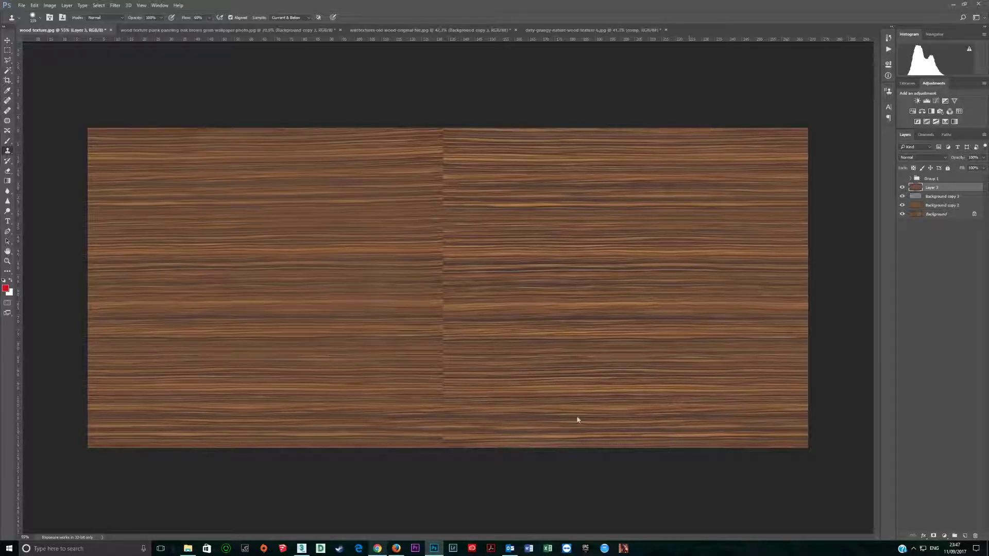
drag(366, 401, 357, 400)
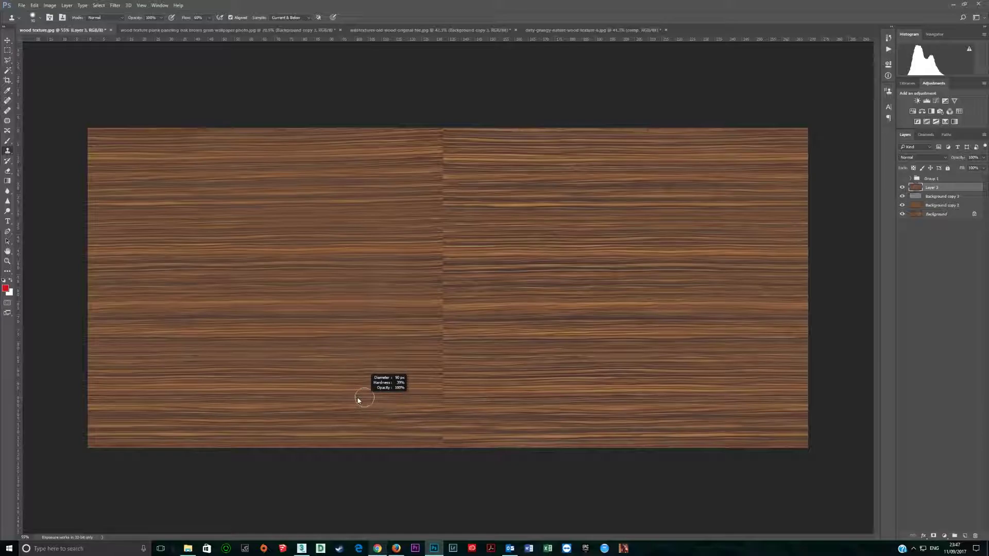
drag(359, 400, 359, 400)
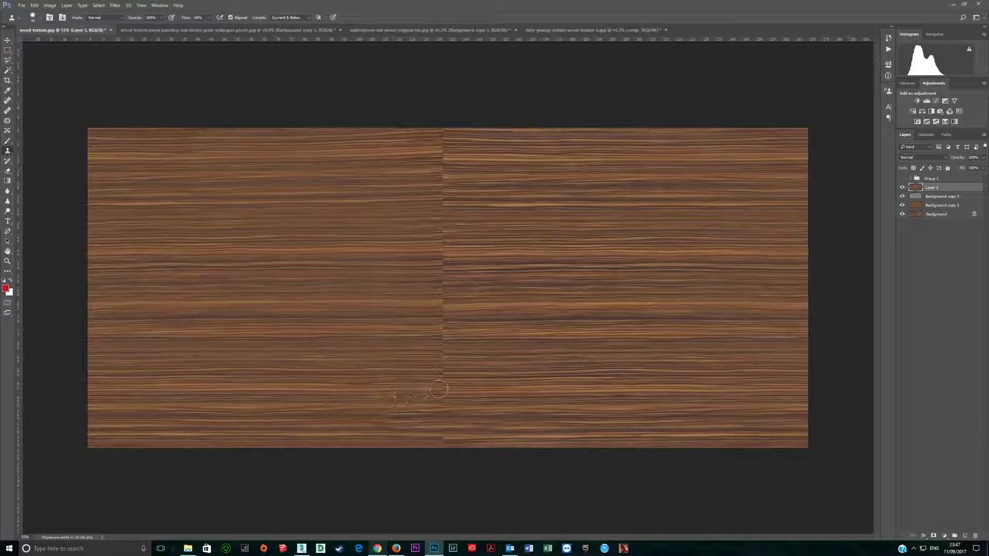
- Clone neighbouring grain over the lower part of the vertical centre seam, resampling from both sides
mouse_move(442, 390)
mouse_down()
mouse_move(482, 395)
mouse_move(430, 390)
mouse_move(509, 389)
mouse_move(412, 400)
mouse_move(434, 392)
mouse_move(433, 404)
mouse_move(477, 426)
mouse_move(487, 406)
mouse_move(474, 398)
mouse_move(425, 419)
mouse_move(449, 404)
mouse_move(425, 406)
mouse_move(469, 404)
mouse_move(390, 409)
mouse_move(513, 422)
mouse_move(496, 394)
mouse_move(531, 431)
mouse_up()
mouse_move(565, 399)
mouse_down()
mouse_move(469, 408)
mouse_move(444, 399)
mouse_move(495, 404)
mouse_move(361, 400)
mouse_move(518, 402)
mouse_move(481, 404)
mouse_move(587, 415)
mouse_move(312, 401)
mouse_move(498, 399)
mouse_up()
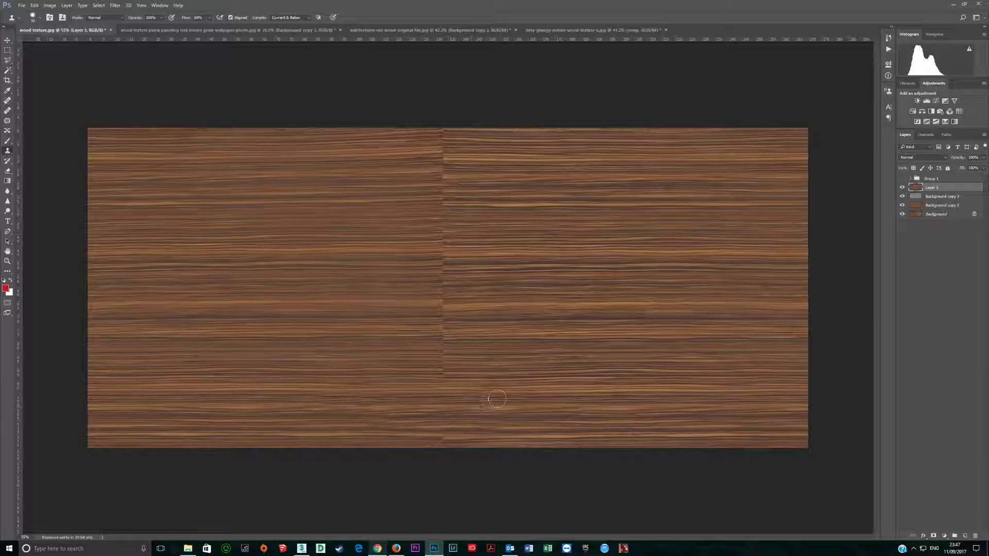
drag(368, 391, 352, 395)
alt+drag(571, 377, 625, 382)
drag(448, 376, 449, 379)
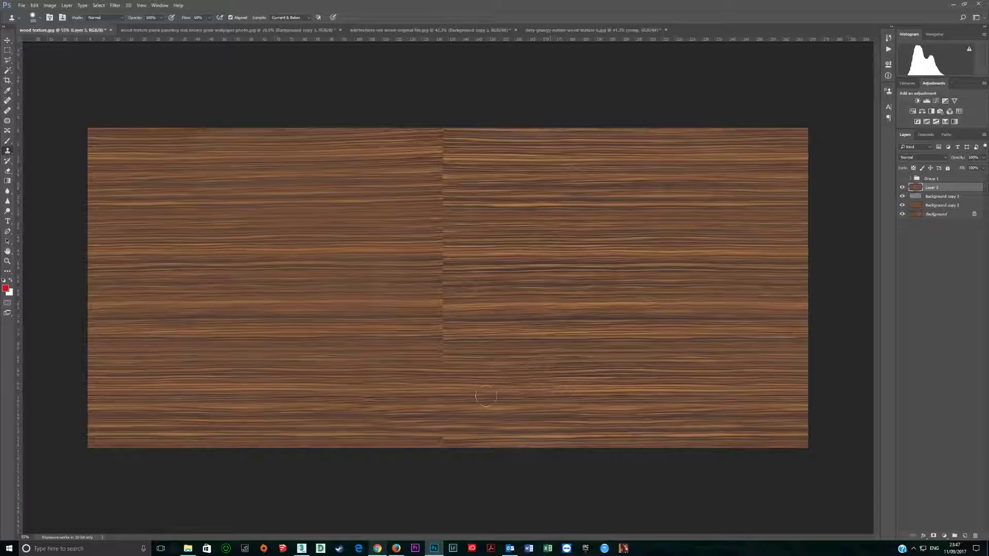
- Clone grain over the middle stretch of the vertical centre seam, blending the streaks on both sides
mouse_move(380, 365)
mouse_down()
mouse_move(490, 369)
mouse_move(407, 363)
mouse_move(445, 356)
mouse_move(403, 344)
mouse_up()
mouse_move(482, 346)
mouse_down()
mouse_move(404, 326)
mouse_move(512, 324)
mouse_move(466, 309)
mouse_move(513, 298)
mouse_move(289, 299)
mouse_move(470, 282)
mouse_move(445, 270)
mouse_move(508, 252)
mouse_move(418, 248)
mouse_move(332, 261)
mouse_up()
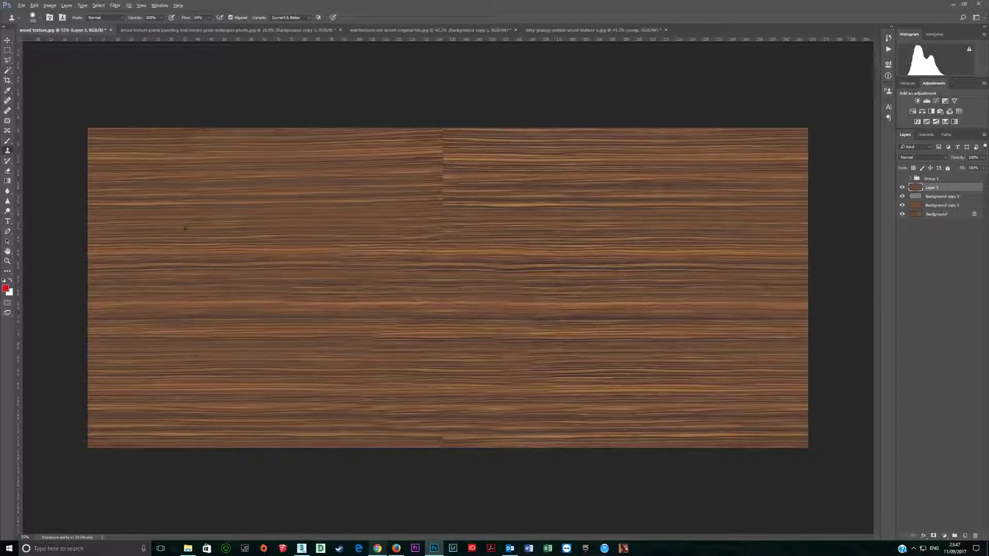
mouse_move(437, 242)
mouse_down()
mouse_move(431, 237)
mouse_move(471, 232)
mouse_move(412, 236)
mouse_move(479, 227)
mouse_move(483, 236)
mouse_move(582, 238)
mouse_up()
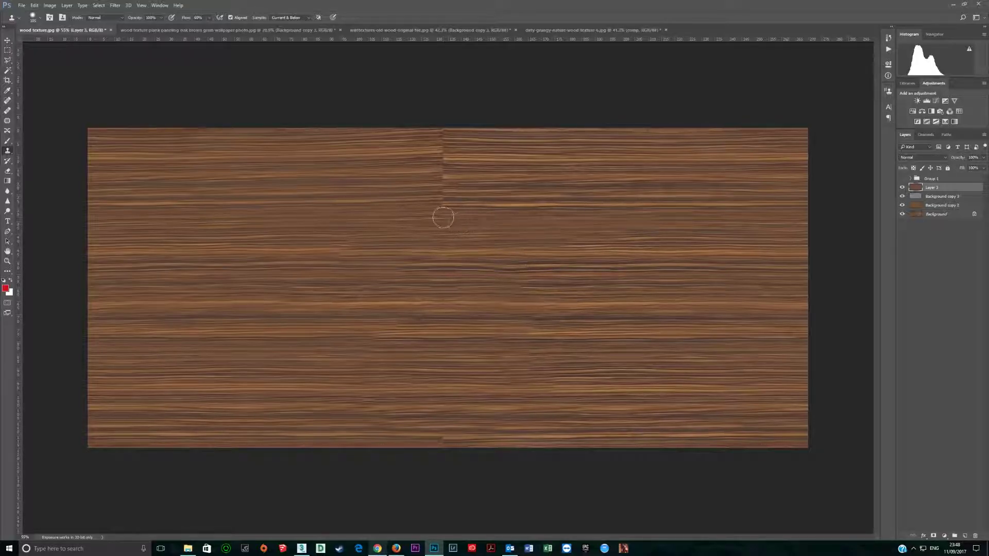
- Try cloning grain over the seam just above the image's middle, and step back through the last Clone Stamp history states
mouse_move(441, 217)
mouse_down()
mouse_move(431, 207)
mouse_move(388, 210)
mouse_move(403, 211)
mouse_up()
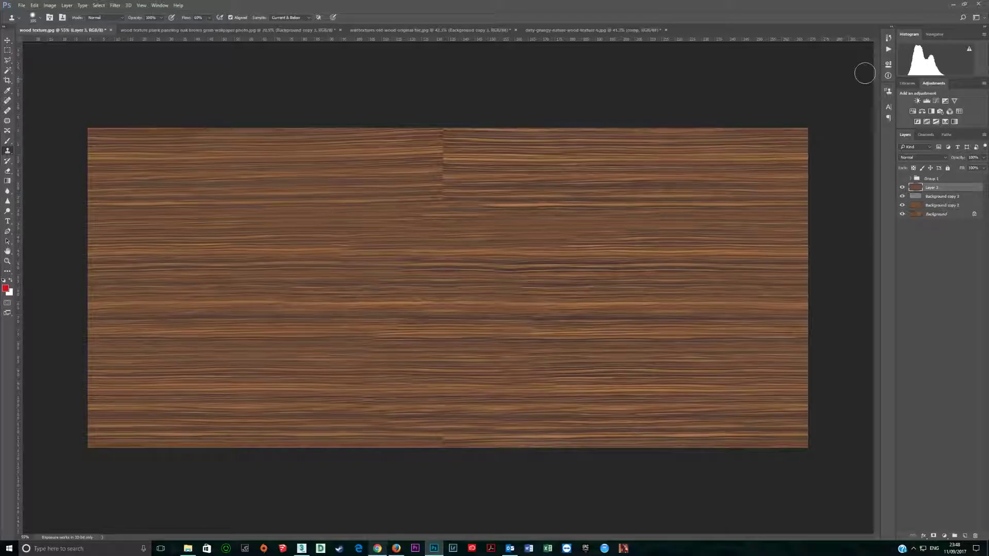
click(889, 38)
click(825, 85)
click(822, 77)
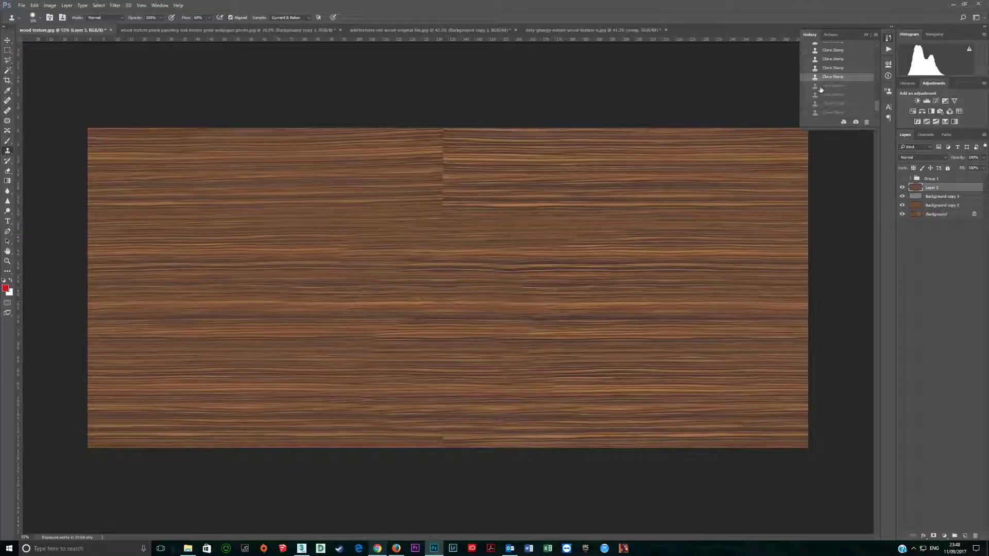
click(865, 36)
- Sample clean grain beside the seam and clone it over the upper part of the centre seam up to the image's edge
alt+click(629, 206)
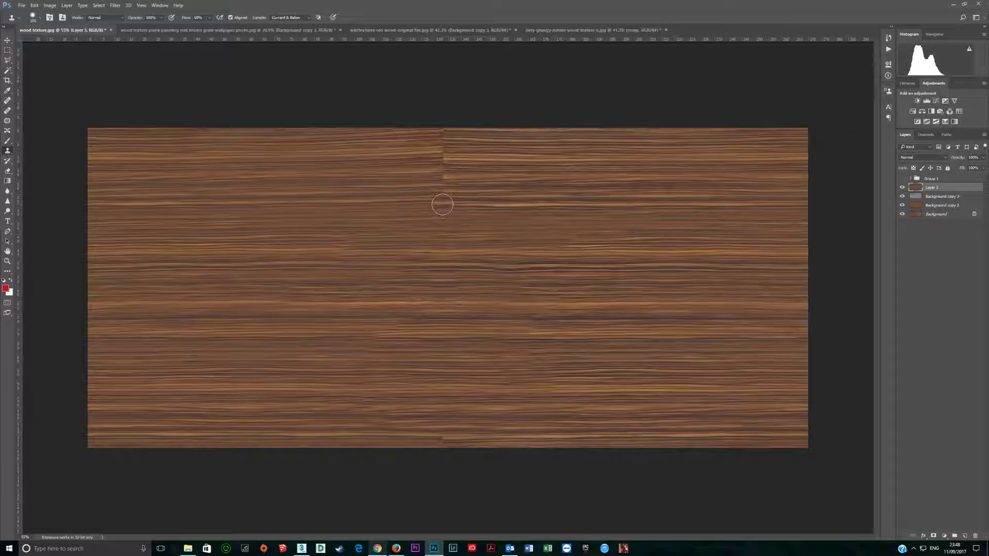
drag(432, 205, 346, 196)
mouse_move(439, 205)
mouse_down()
mouse_move(316, 198)
mouse_move(459, 193)
mouse_move(431, 184)
mouse_move(565, 194)
mouse_up()
drag(413, 184, 310, 183)
drag(431, 172, 485, 174)
drag(397, 163, 583, 178)
drag(502, 163, 599, 170)
mouse_move(412, 156)
mouse_down()
mouse_move(483, 172)
mouse_move(304, 164)
mouse_up()
mouse_move(444, 148)
mouse_down()
mouse_move(370, 151)
mouse_move(455, 157)
mouse_move(444, 138)
mouse_up()
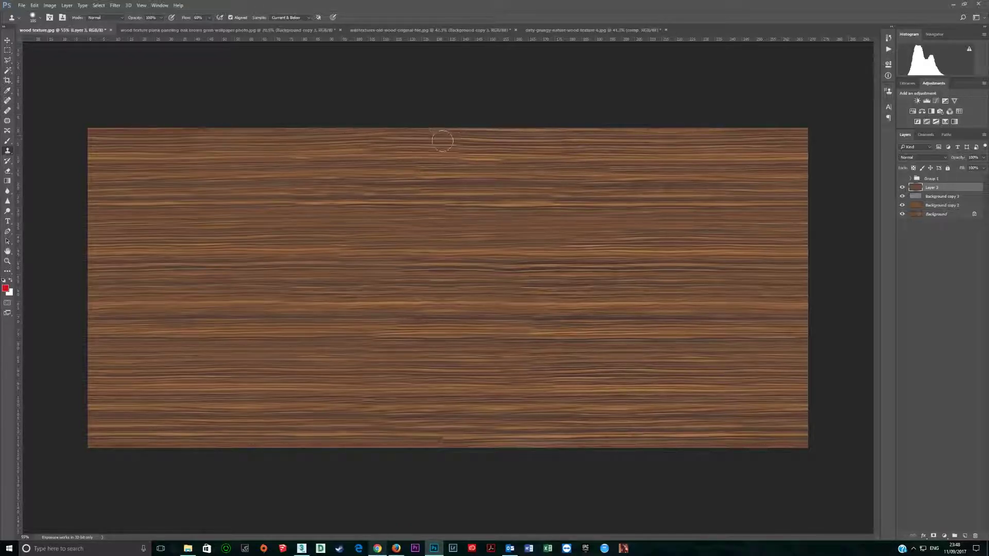
- Clone grain over the streaks near the texture's upper edge, on both sides of the centre seam
drag(378, 146, 274, 155)
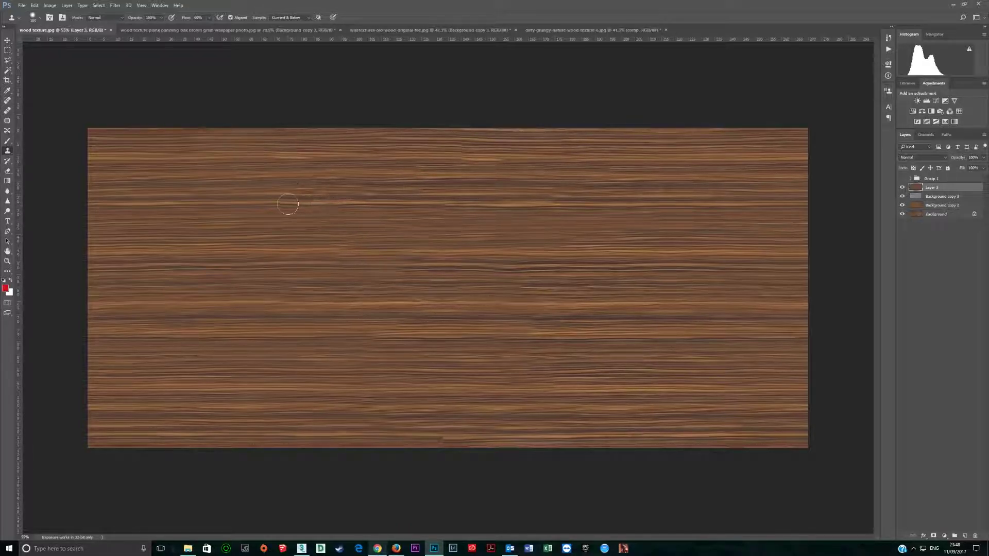
scroll(335, 188, down, 1)
scroll(288, 177, up, 2)
click(255, 147)
click(480, 147)
drag(490, 166, 474, 152)
- Resample clean grain and clone it over the bright orange streak near the upper edge, at the centre and left of it
alt+click(419, 143)
click(473, 145)
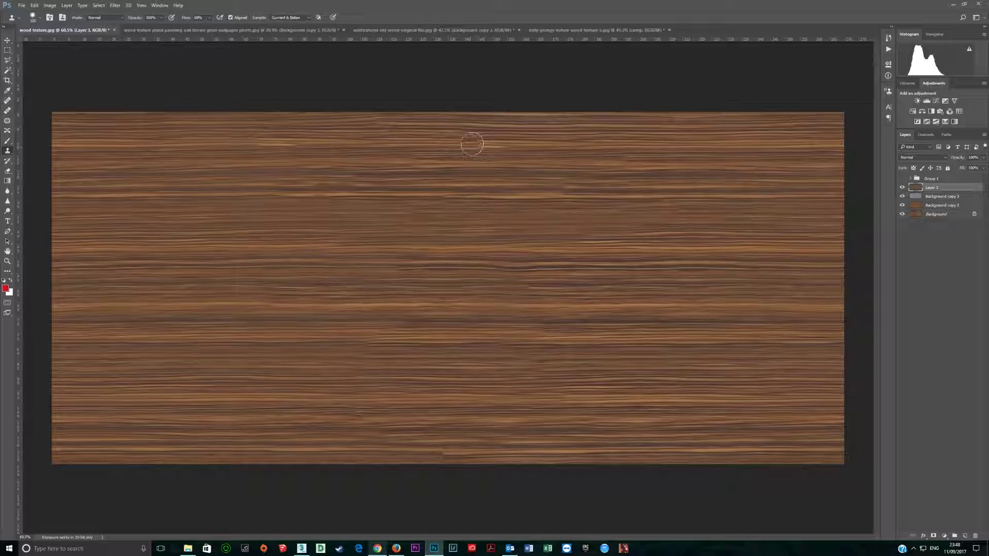
drag(480, 143, 499, 143)
alt+click(199, 142)
drag(258, 141, 294, 142)
scroll(430, 272, down, 4)
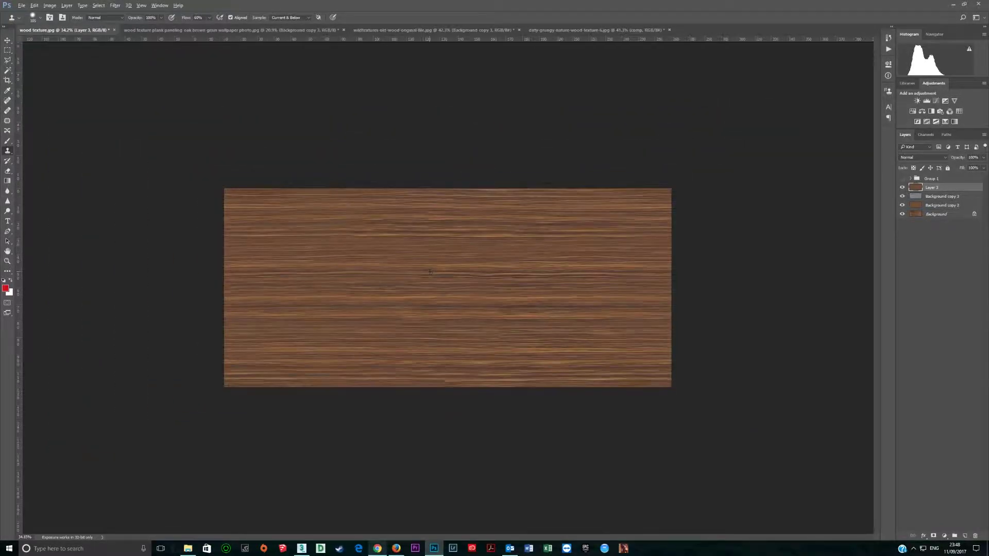
- Sample darker grain and clone it over the abruptly starting orange streaks just below the texture's middle
scroll(466, 278, up, 1)
scroll(381, 325, up, 1)
alt+click(292, 334)
mouse_move(373, 338)
mouse_down()
mouse_move(455, 338)
mouse_move(351, 335)
mouse_move(349, 364)
mouse_move(336, 349)
mouse_up()
alt+click(160, 360)
drag(412, 338, 519, 333)
click(413, 398)
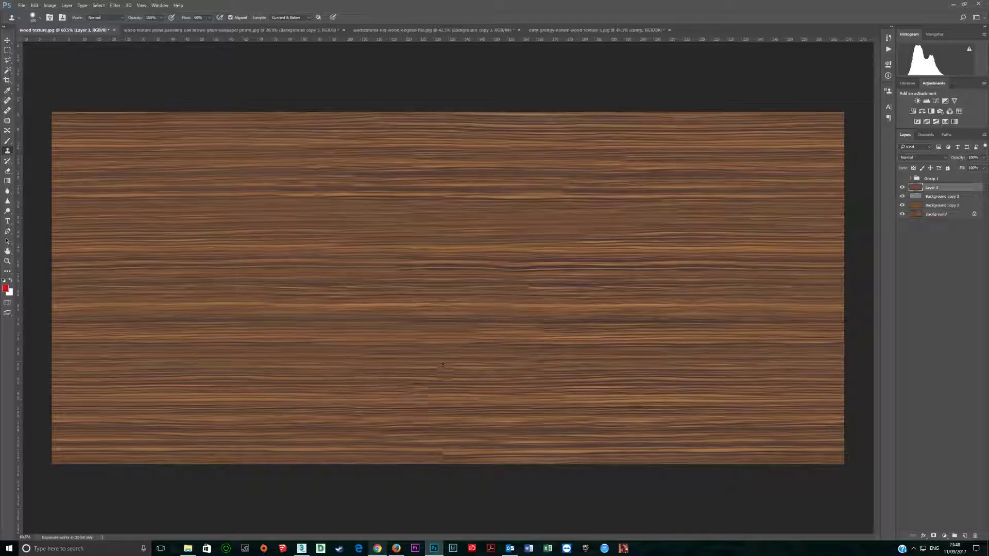
- Try cloning with a smaller brush across the centre streaks below the middle, and step back through the latest Clone Stamp history states
scroll(444, 367, down, 3)
scroll(445, 368, up, 2)
alt+right_click(470, 338)
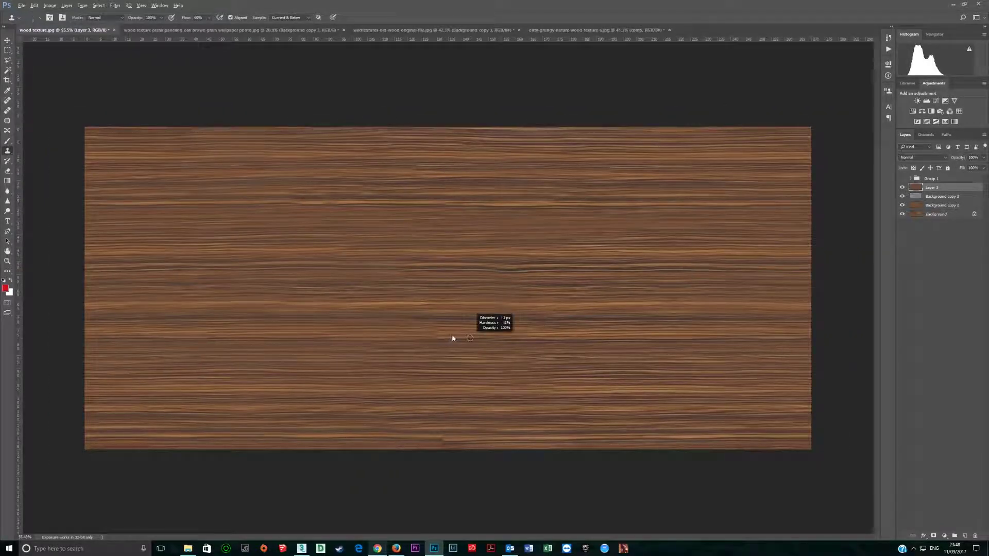
drag(428, 331, 524, 332)
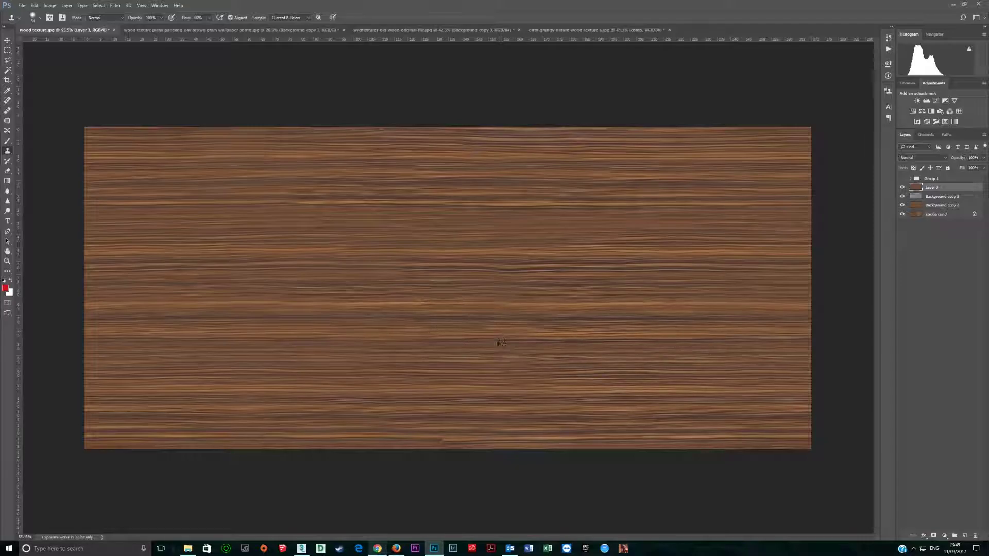
click(886, 40)
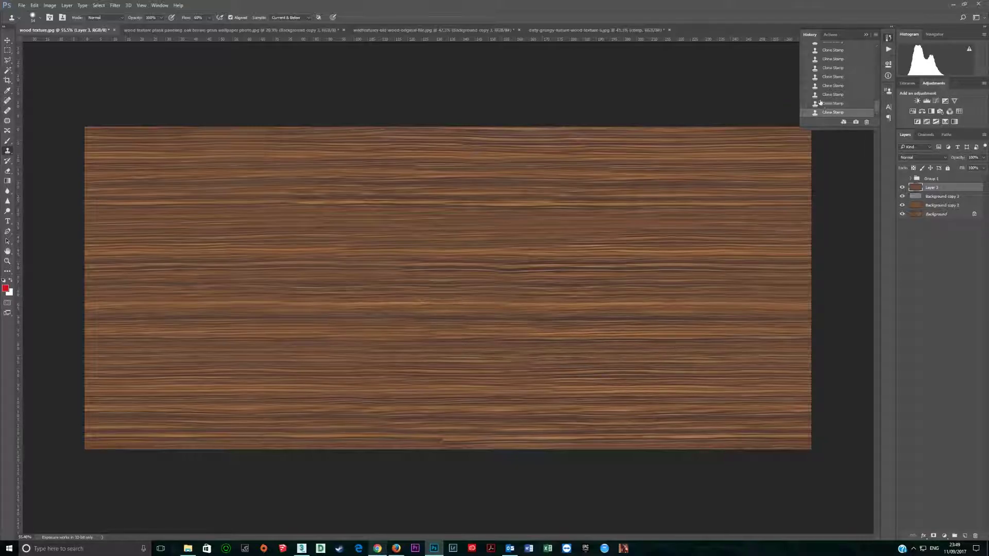
click(821, 103)
click(827, 94)
click(866, 35)
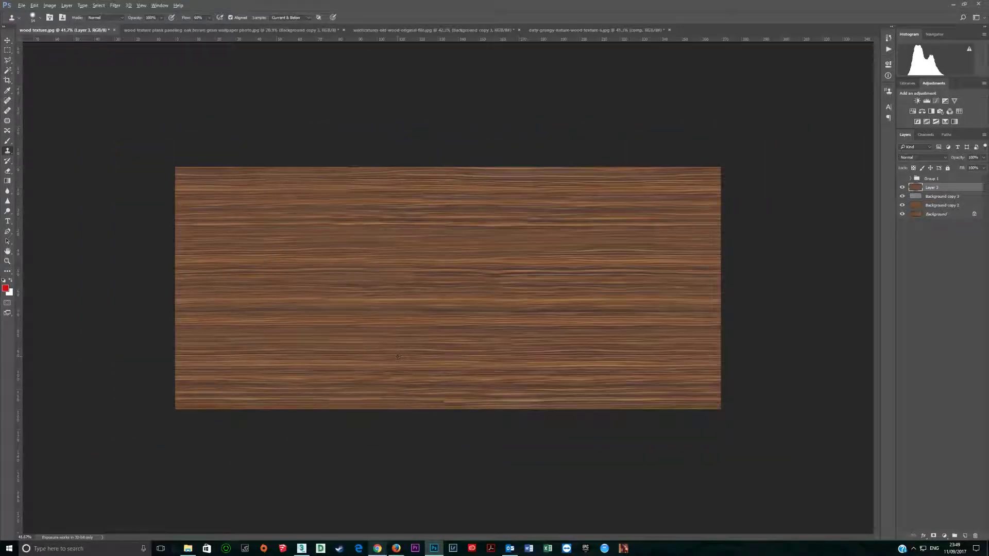
- Sample grain left of the seam and clone it over the remaining break at the texture's lower edge
scroll(379, 438, up, 2)
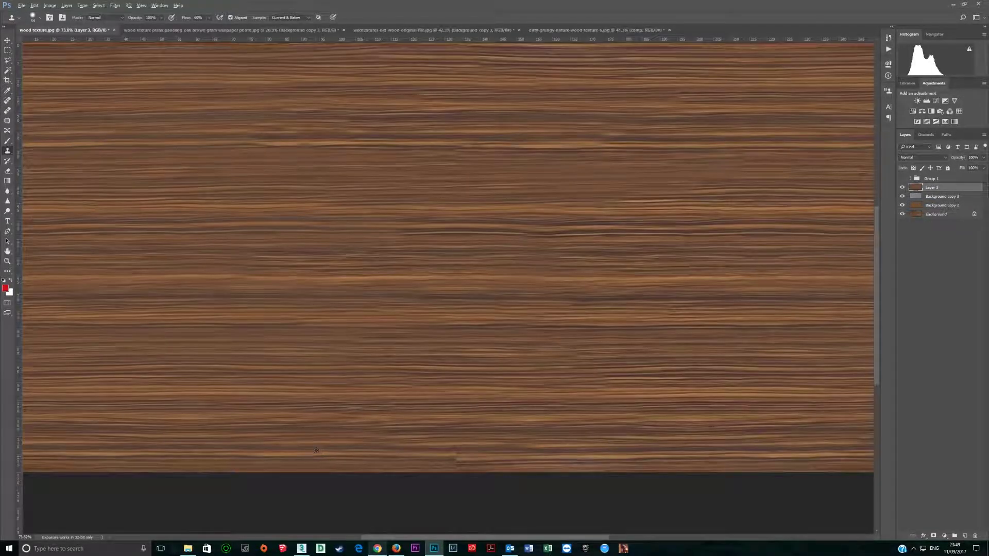
alt+click(302, 456)
mouse_move(448, 459)
mouse_down()
mouse_move(528, 469)
mouse_move(324, 459)
mouse_move(373, 468)
mouse_move(566, 465)
mouse_move(507, 465)
mouse_move(530, 473)
mouse_up()
scroll(353, 340, down, 5)
scroll(330, 281, up, 2)
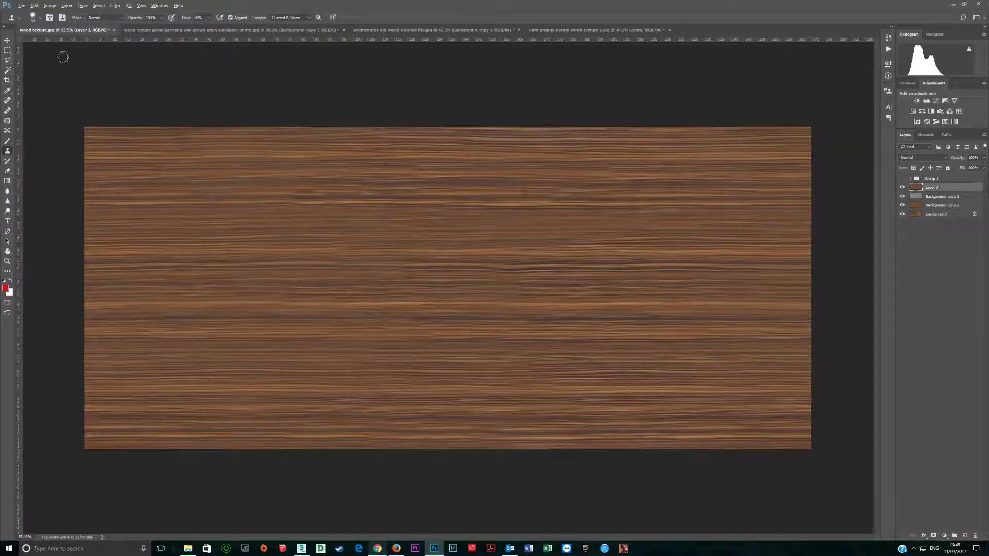
- Offset the texture by -1672 pixels horizontally with Wrap Around, and reselect the Clone Stamp
click(115, 6)
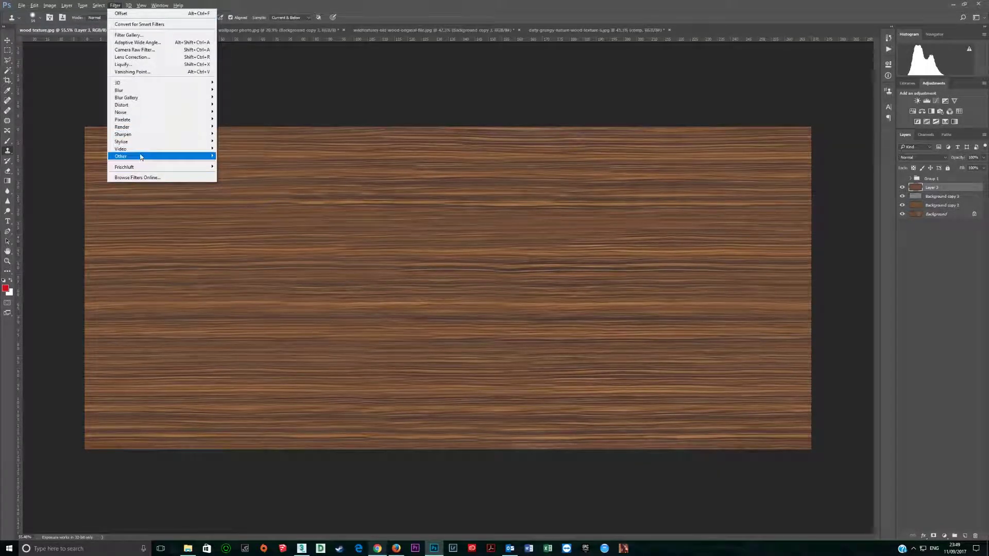
mouse_move(215, 150)
click(230, 192)
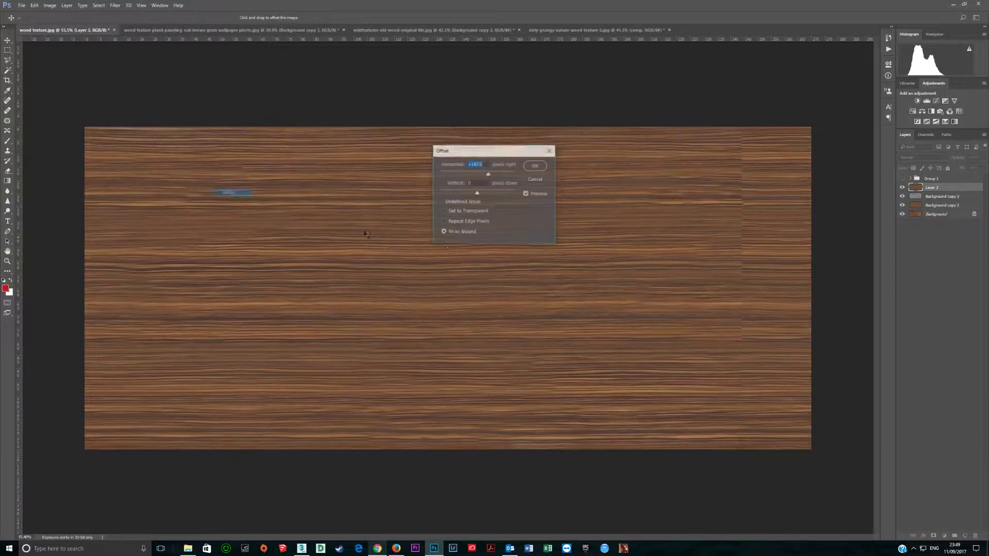
click(473, 167)
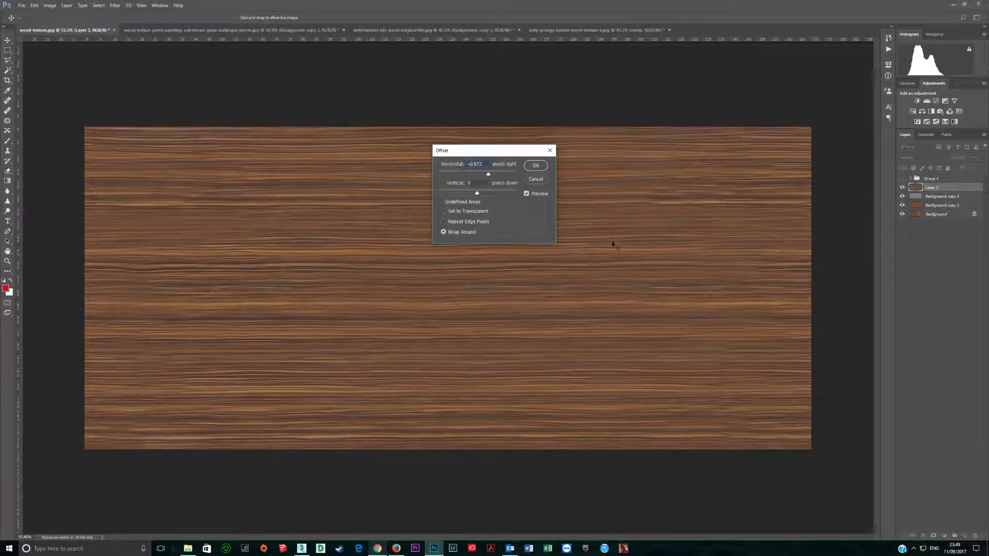
text(-)
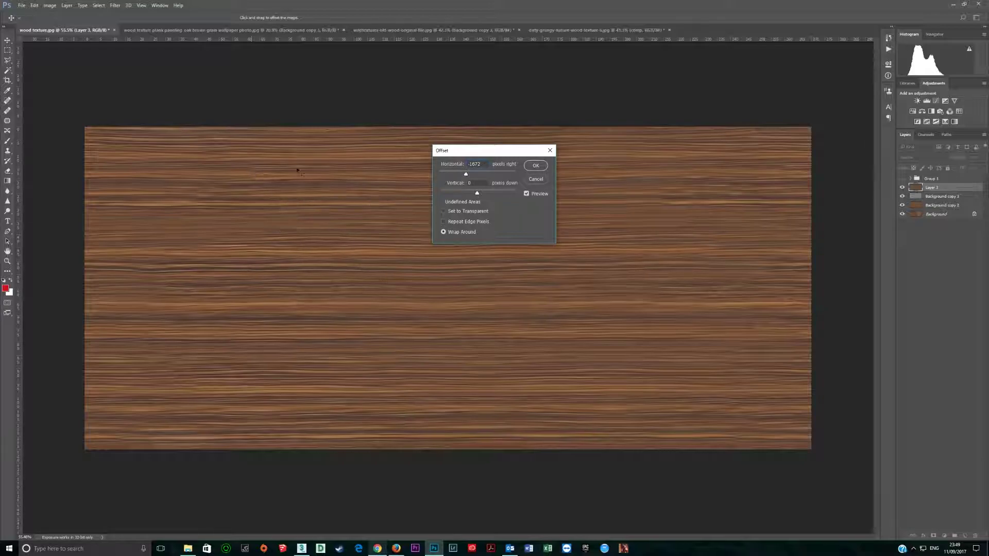
click(534, 166)
key(s)
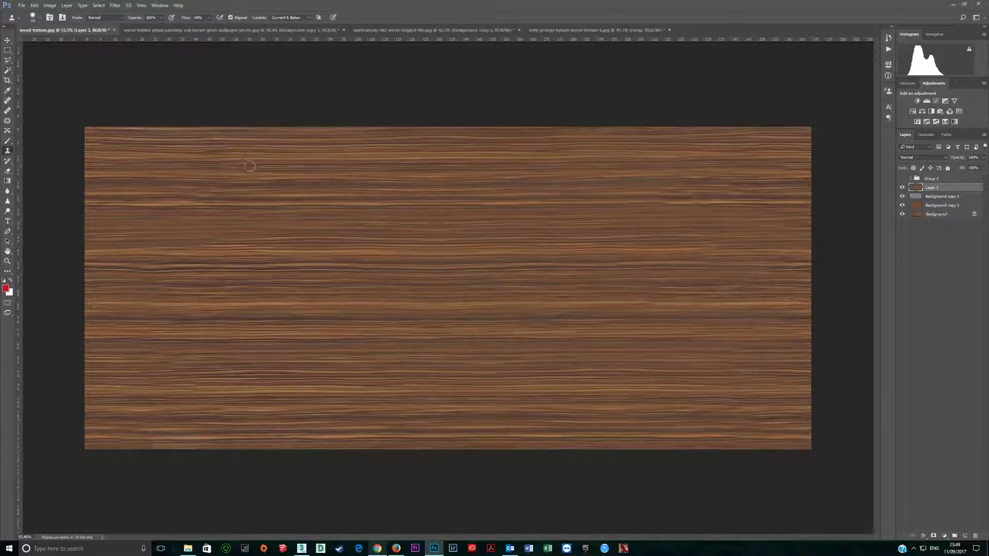
click(353, 267)
- Offset the texture by 0 pixels horizontally and 300 pixels vertically, with undefined areas wrapped around
click(115, 5)
mouse_move(203, 156)
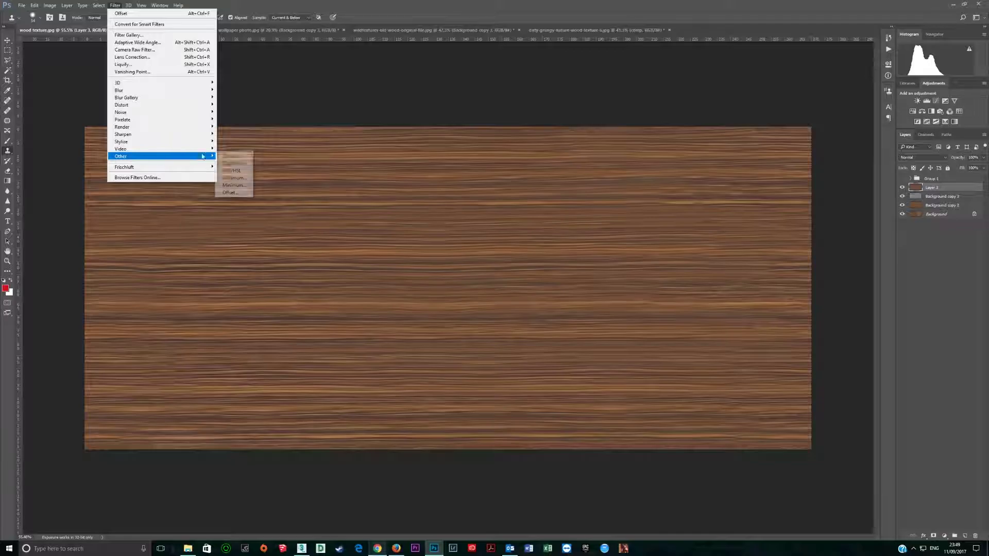
click(229, 192)
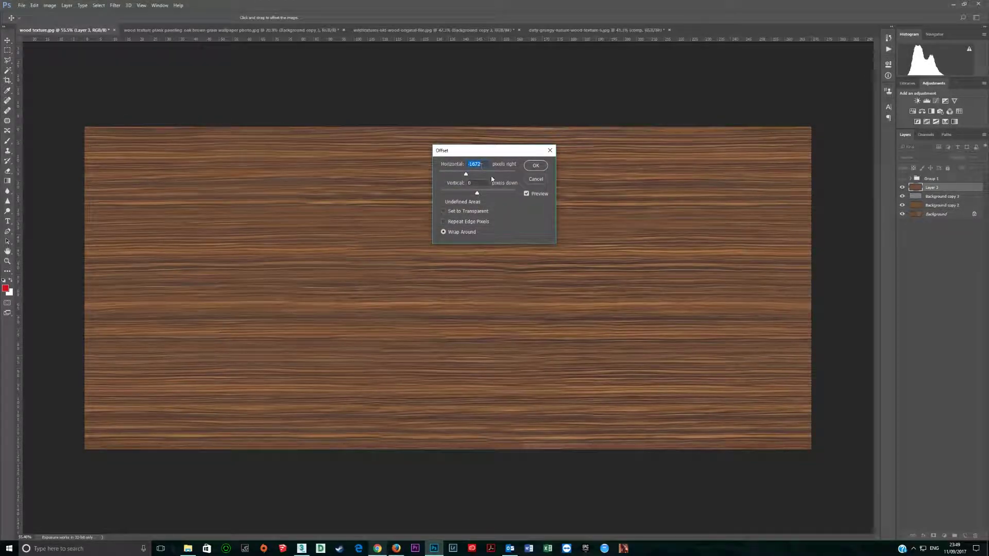
text(0)
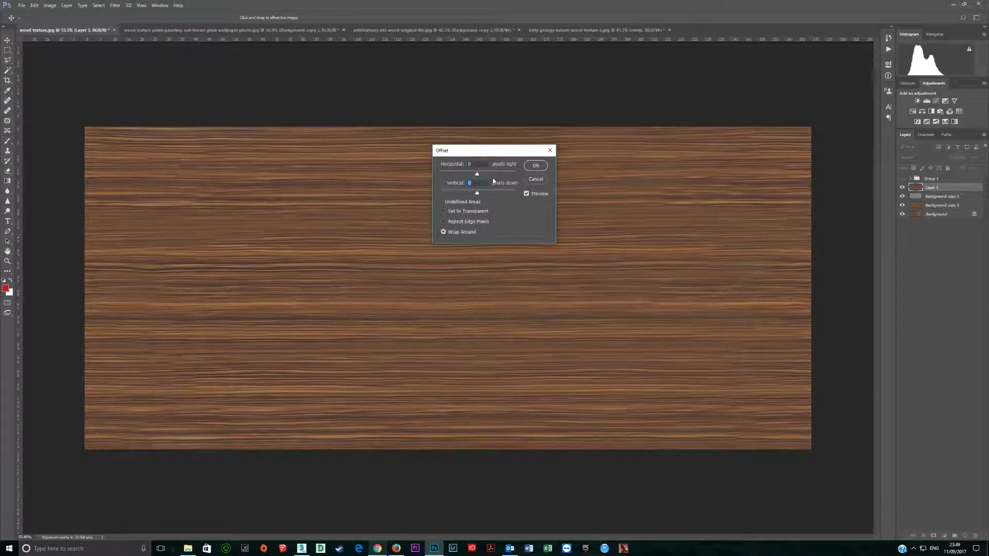
click(484, 194)
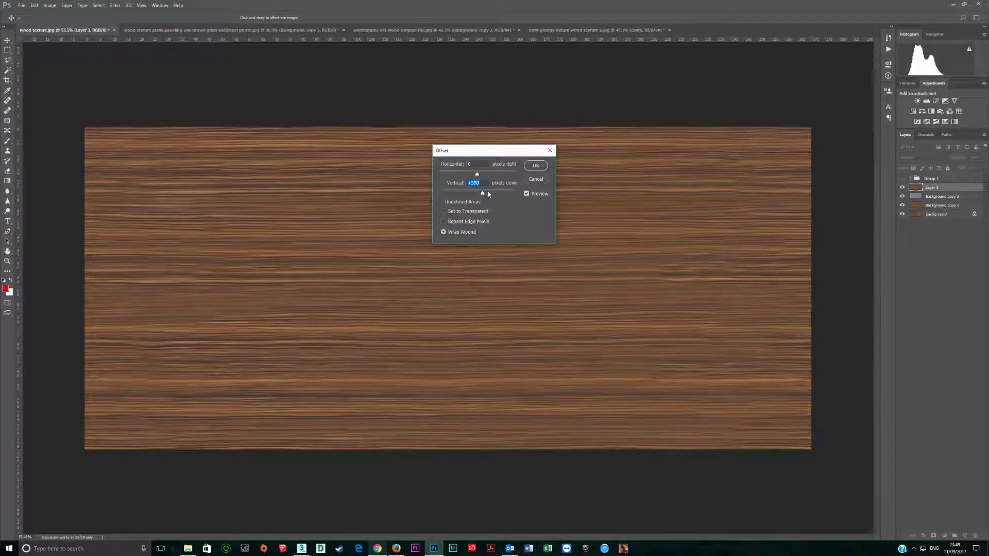
text(0)
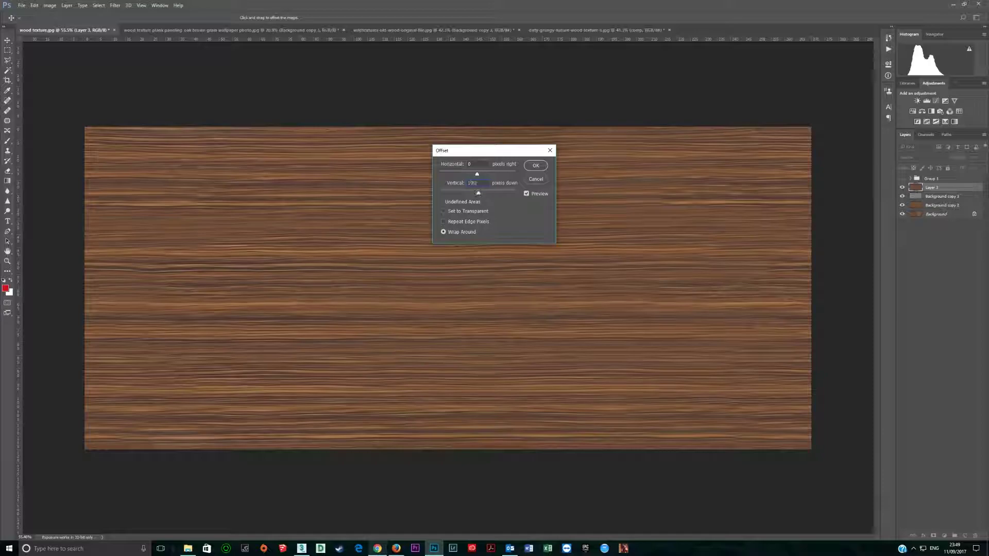
text(0)
key(BackSpace)
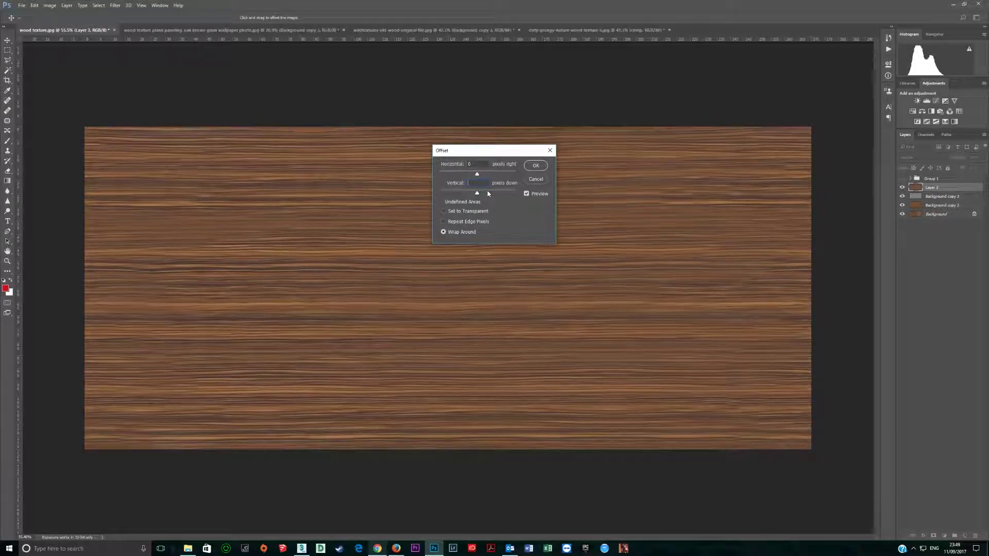
text(100)
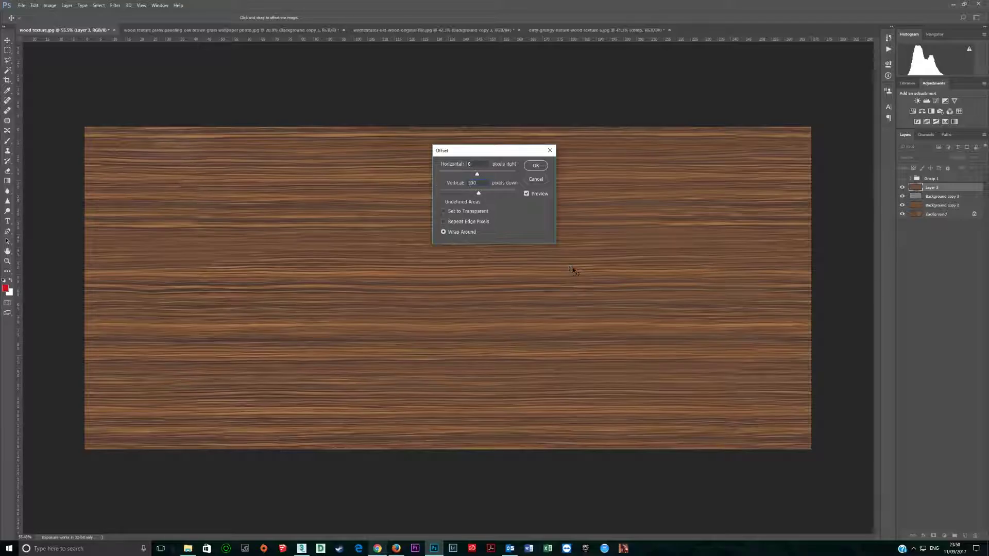
text(200)
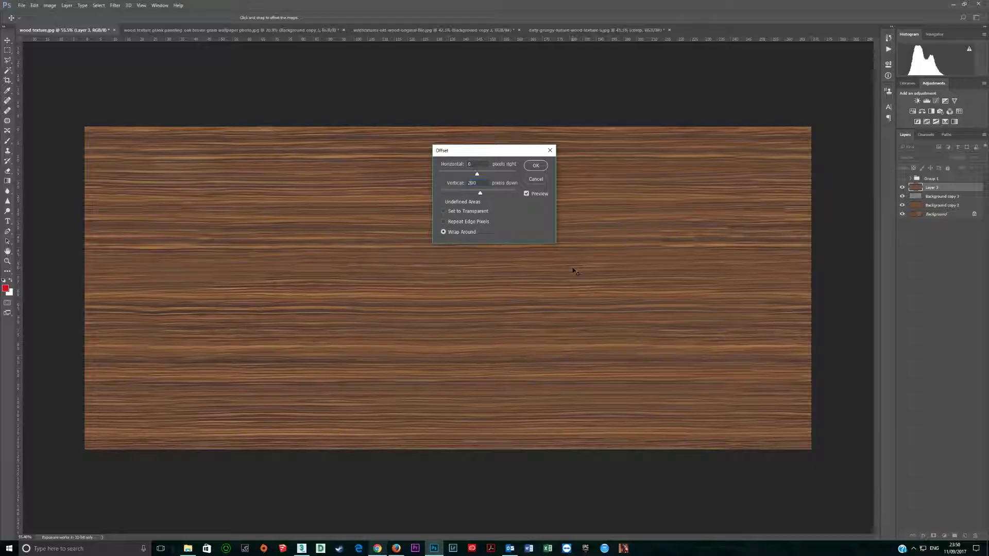
text(300)
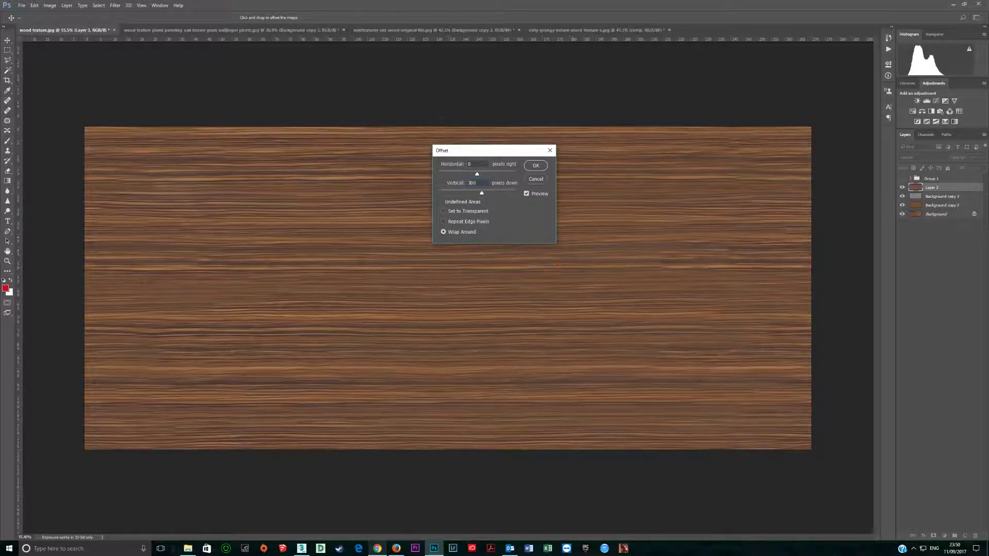
click(534, 165)
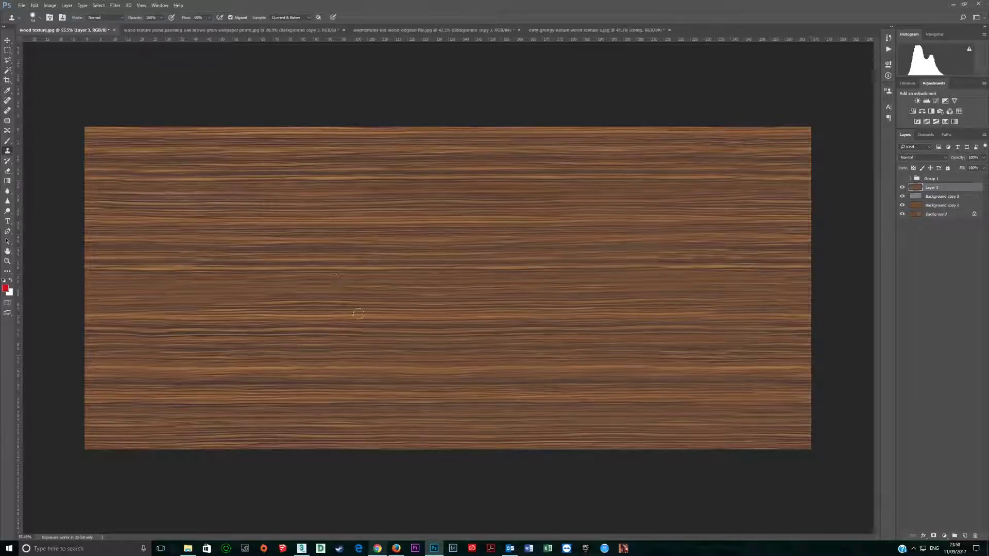
- Offset the texture back by -300 pixels vertically, keeping the horizontal offset at 0
scroll(359, 313, down, 3)
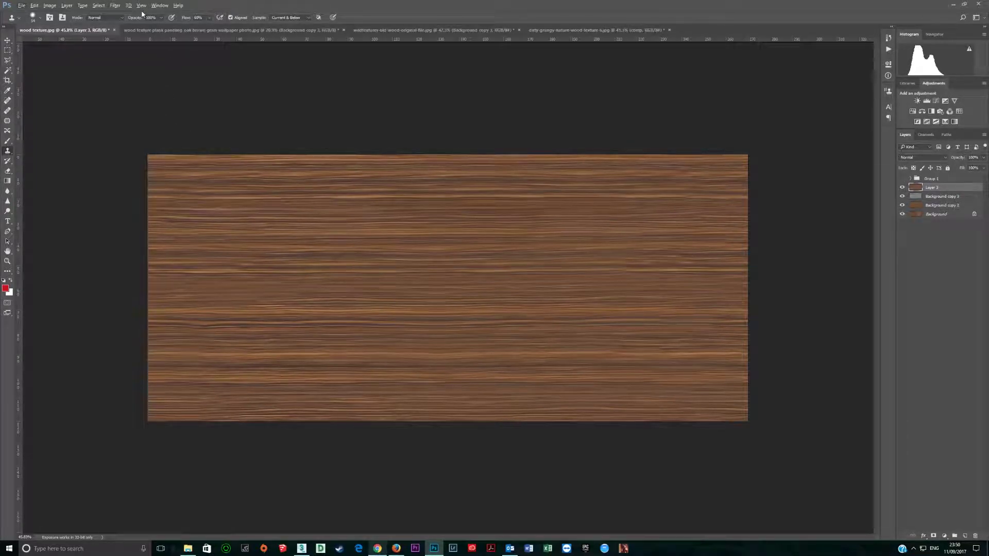
click(117, 7)
mouse_move(165, 156)
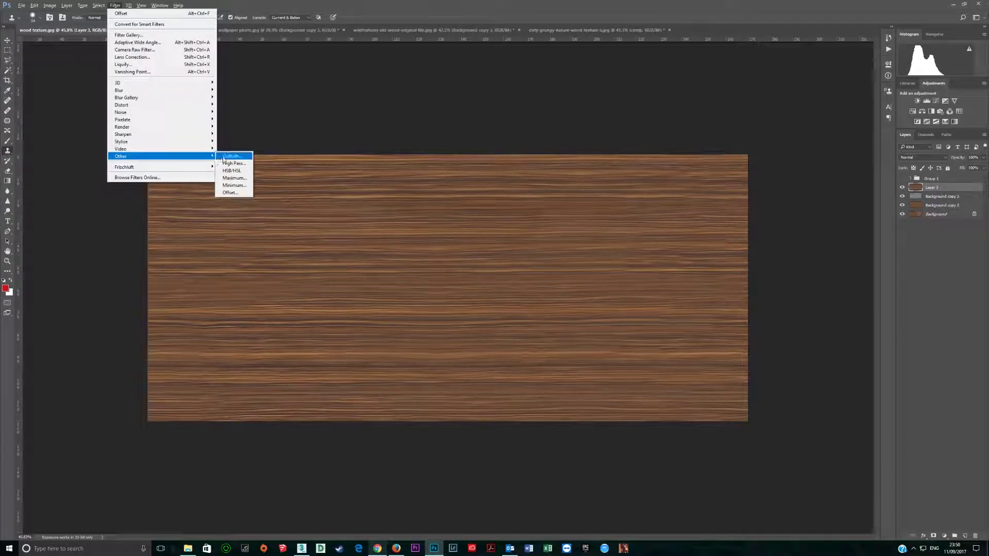
click(230, 192)
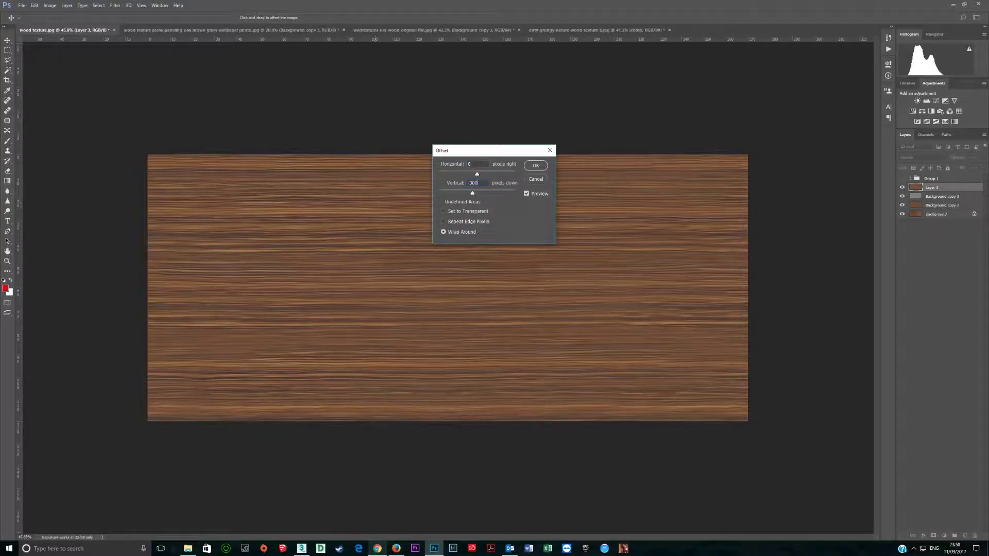
key(Return)
- Compare the texture with and without the cloned layer, and examine the grain along its right and left edges
mouse_move(901, 188)
mouse_down()
mouse_move(901, 202)
mouse_move(904, 194)
mouse_up()
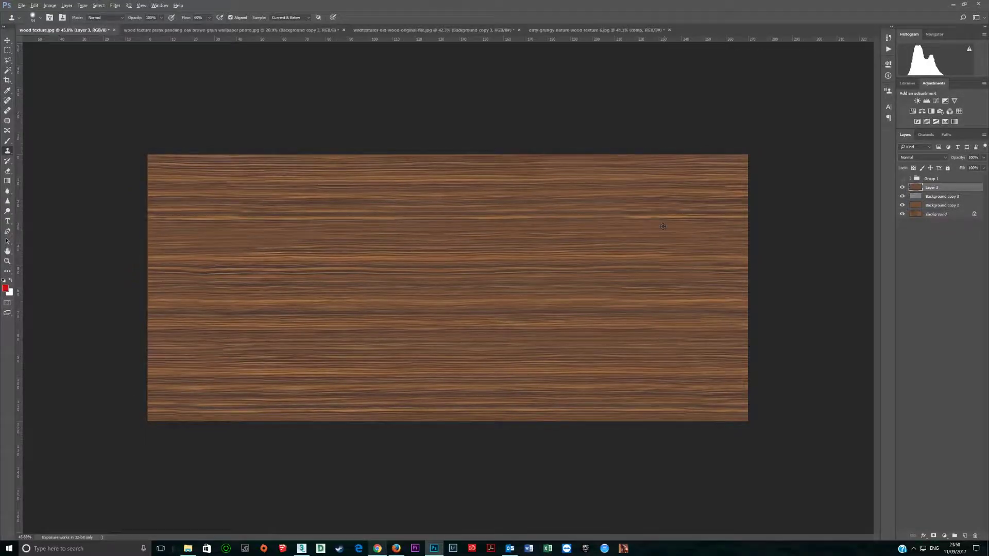
scroll(626, 215, up, 3)
drag(685, 188, 385, 245)
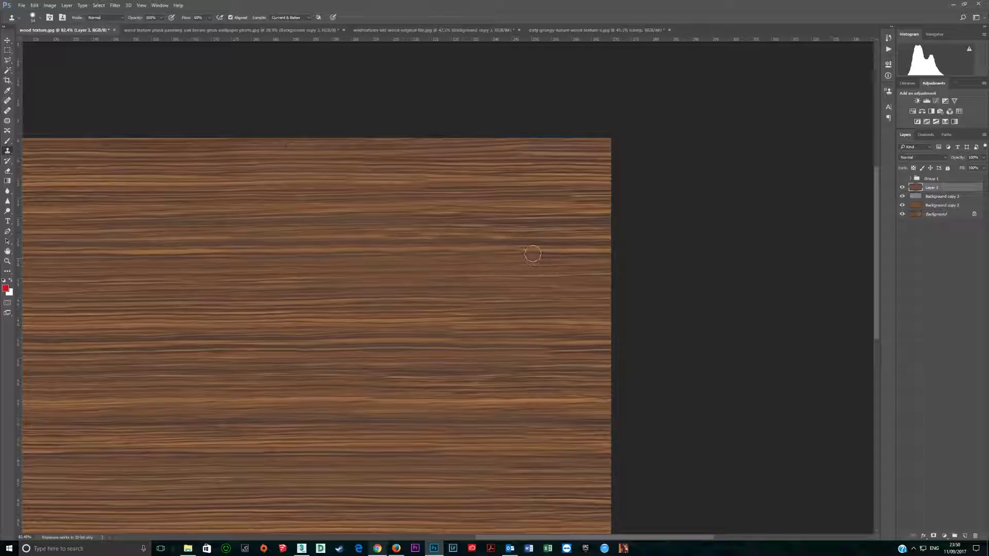
drag(373, 272, 590, 258)
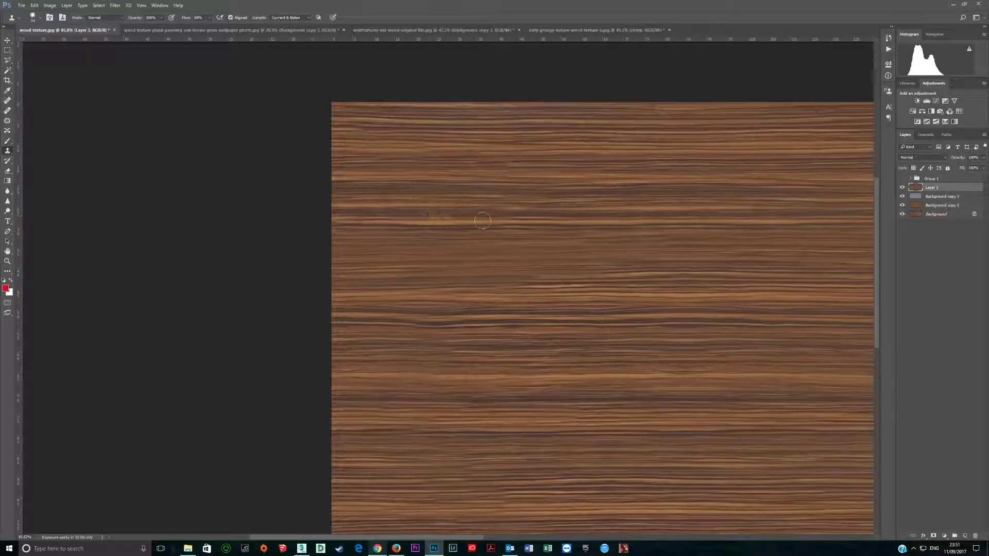
scroll(550, 264, down, 8)
scroll(550, 264, down, 3)
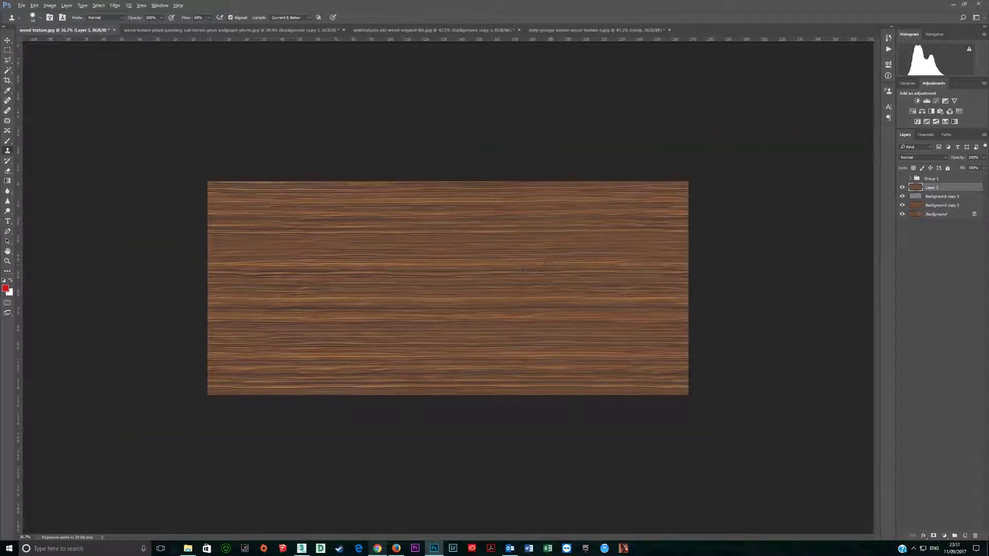
scroll(733, 254, up, 1)
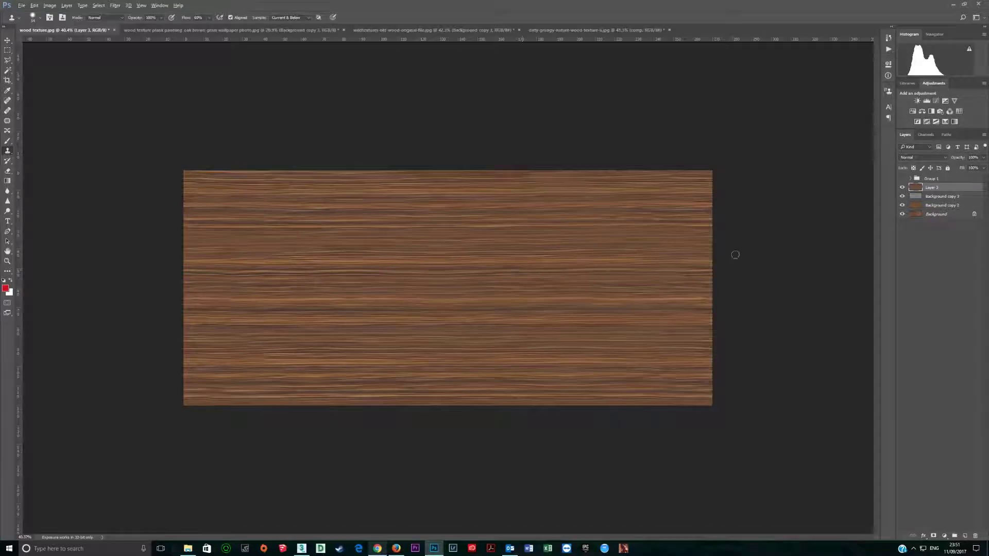
- Group the cloned layer with the two Background copies beneath it, and expand the group after comparing it with the original
shift+click(941, 205)
click(953, 537)
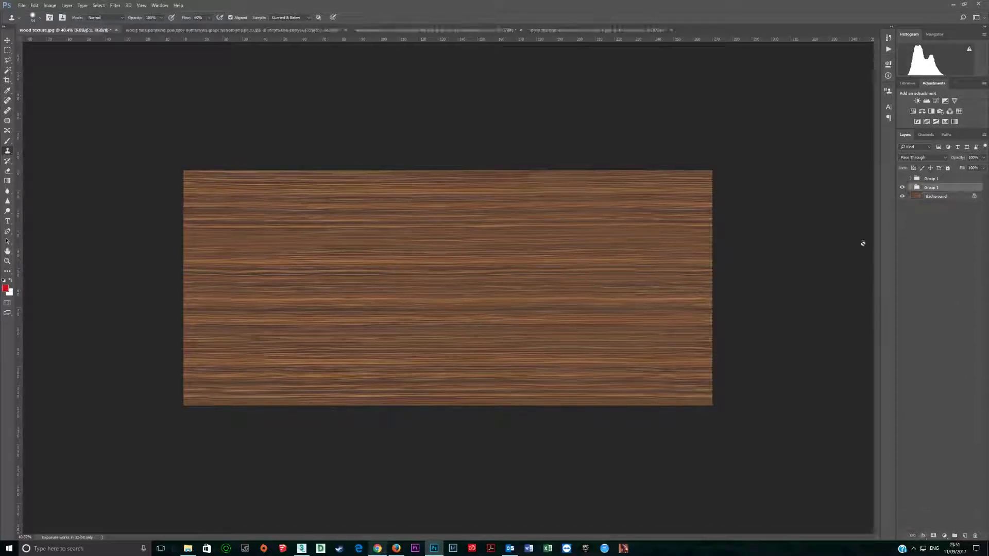
click(902, 189)
click(902, 189)
click(911, 188)
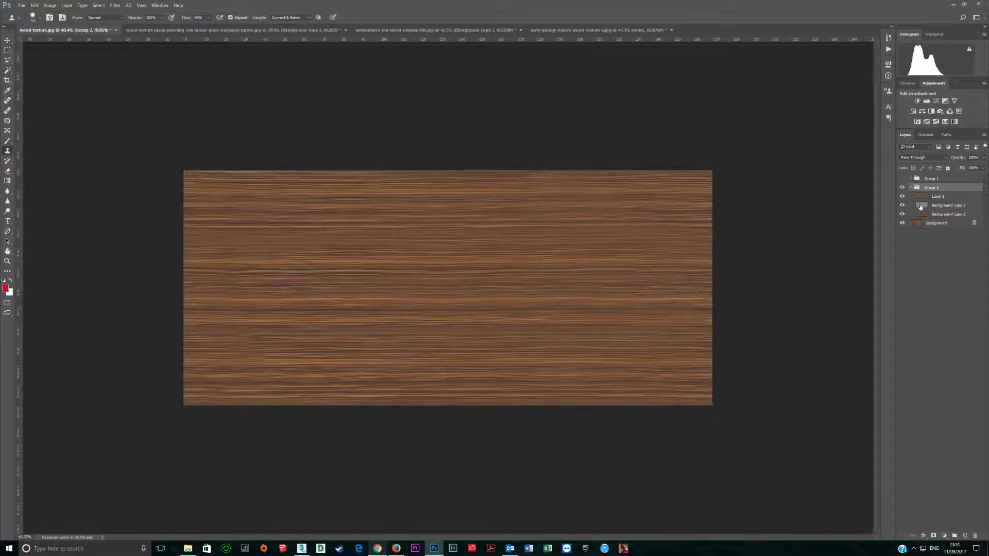
- Add a Curves adjustment above the cloned layer with a slight S-curve that darkens shadows and lifts highlights, and compare the group with the original
click(936, 197)
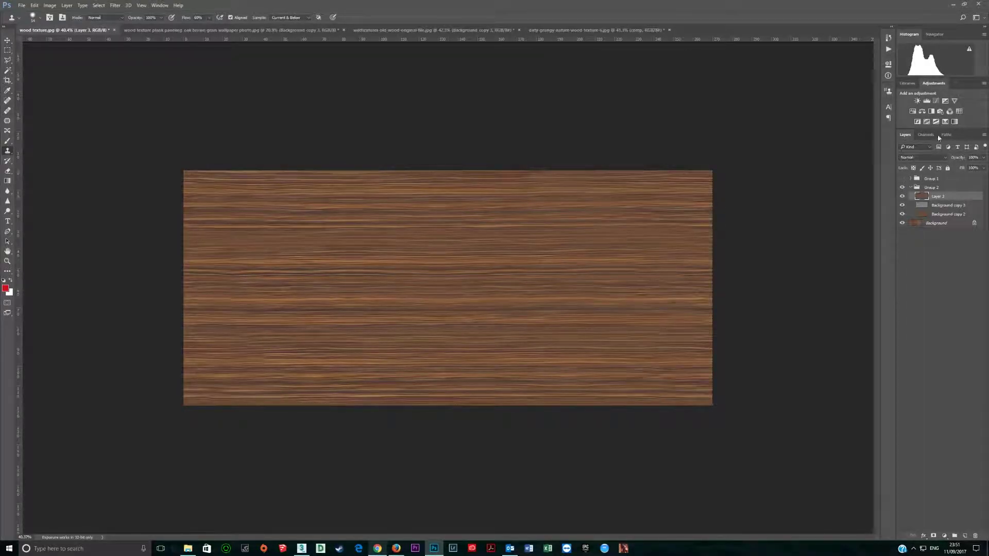
click(936, 101)
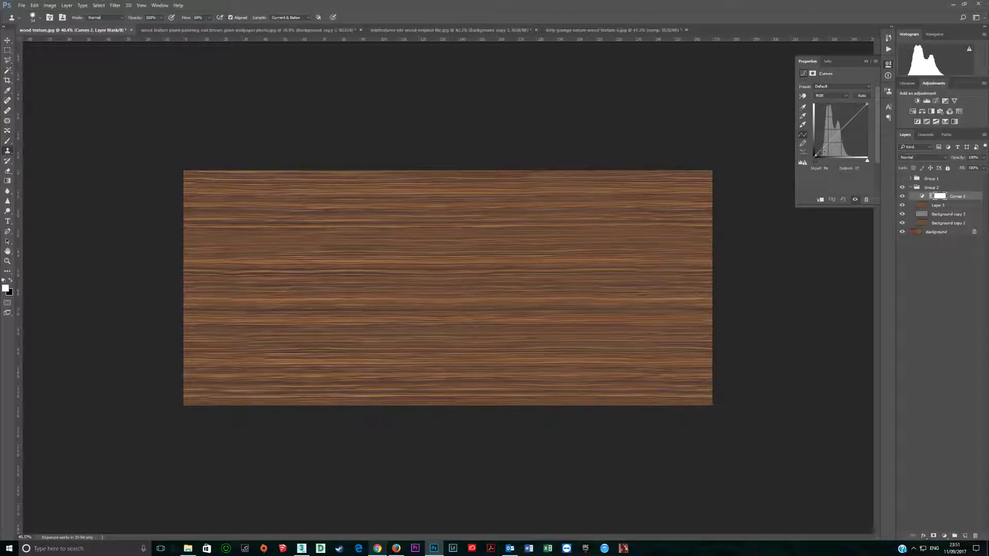
drag(827, 144, 828, 145)
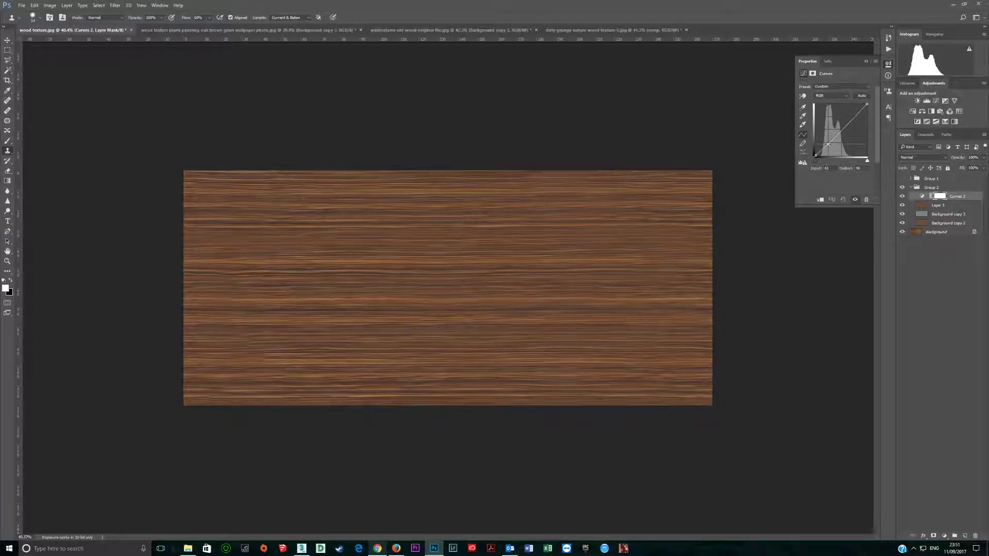
click(851, 118)
click(903, 189)
click(903, 189)
click(902, 189)
click(903, 189)
- Set the Curves layer's blend mode to Luminosity and lift the curve's highlight point slightly
click(925, 159)
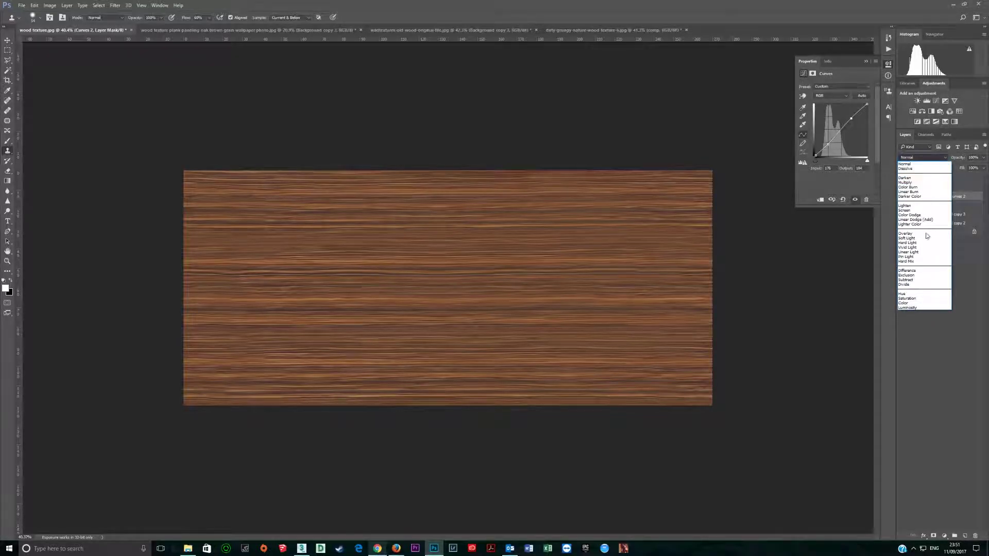
click(908, 308)
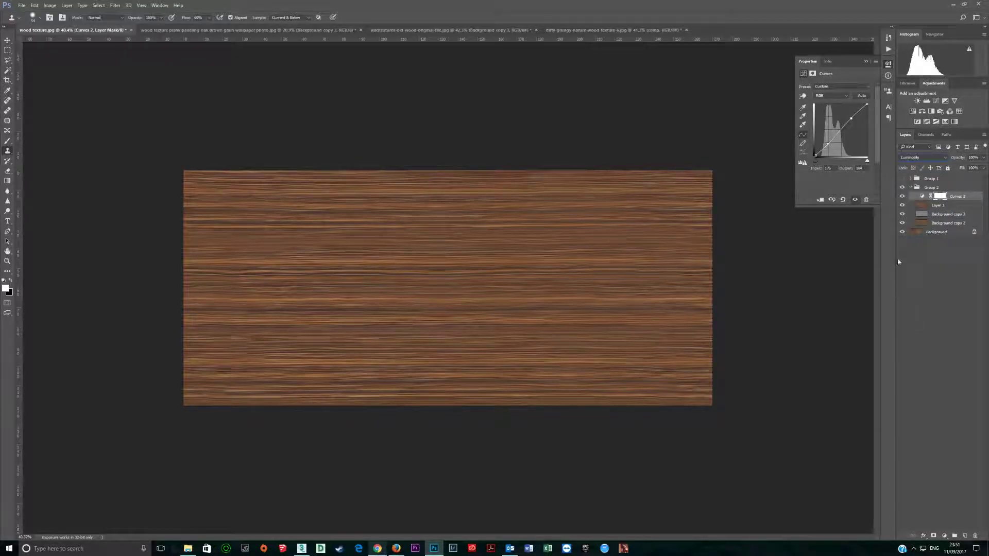
click(902, 196)
click(902, 197)
drag(851, 118, 851, 118)
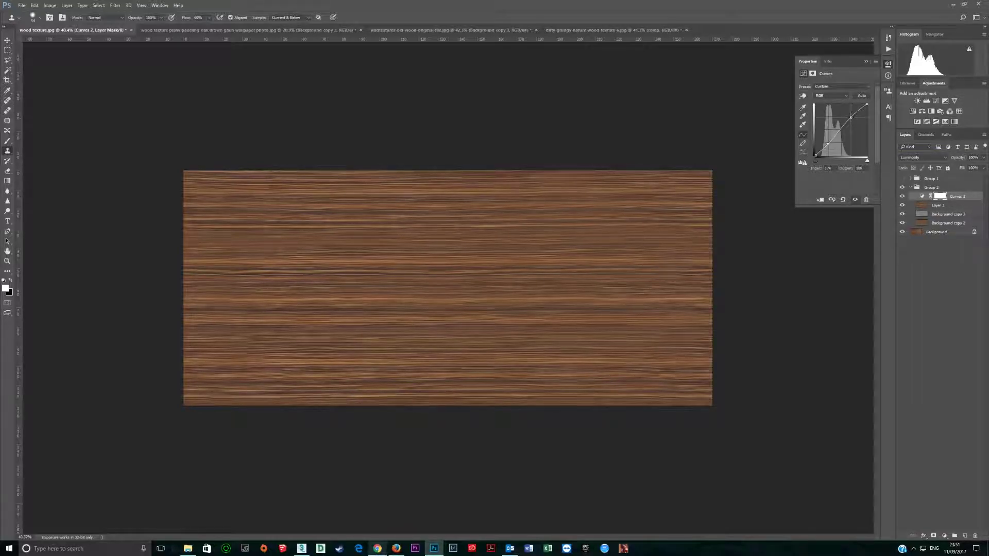
- Compare the corrected group with the original and set the Curves layer's opacity to 50%
click(902, 187)
click(902, 187)
click(978, 157)
text(50)
- In the oak plank texture, stamp the visible layers onto a new layer and clone plain grain over the three inner plank gaps
click(219, 30)
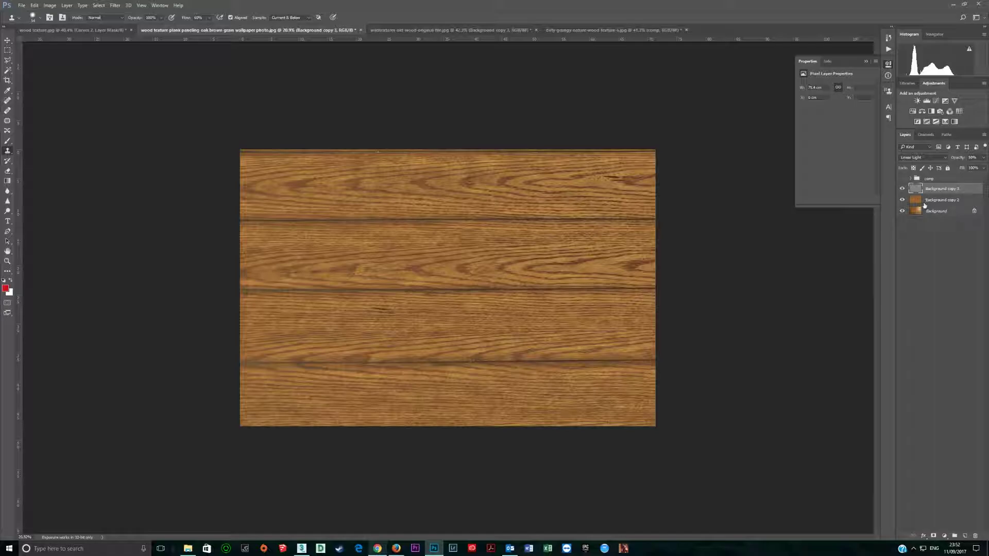
key(ctrl+alt+shift+e)
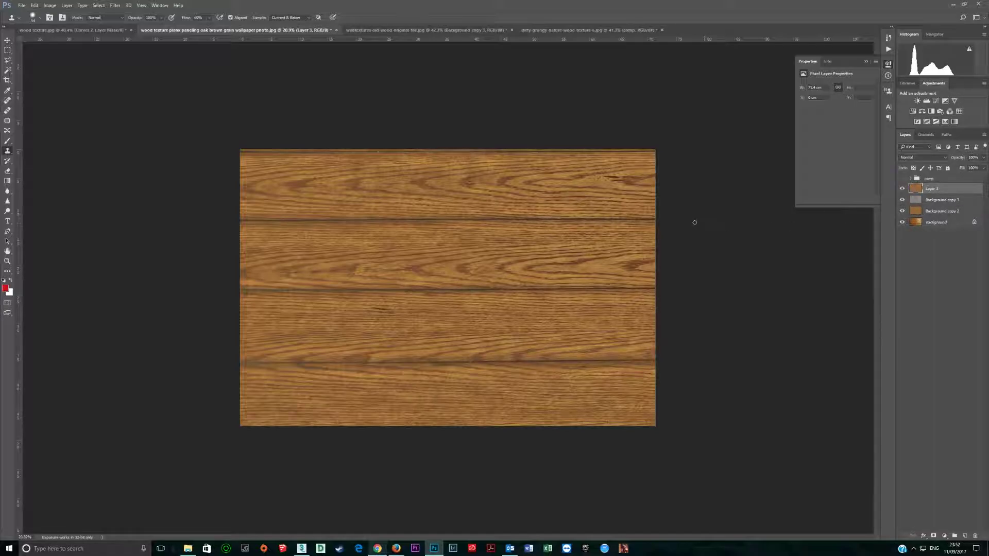
drag(554, 251, 562, 252)
alt+click(653, 379)
shift+click(241, 365)
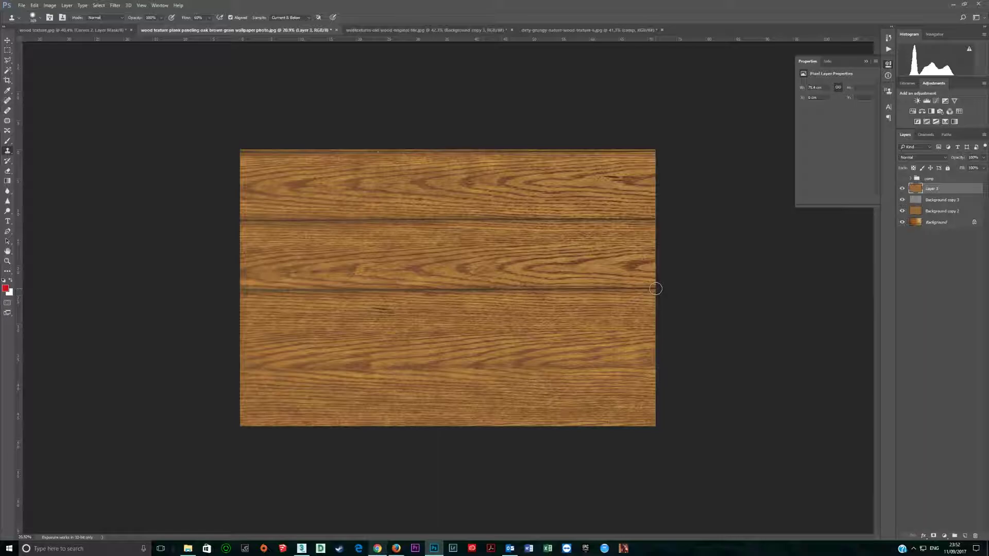
shift+click(240, 290)
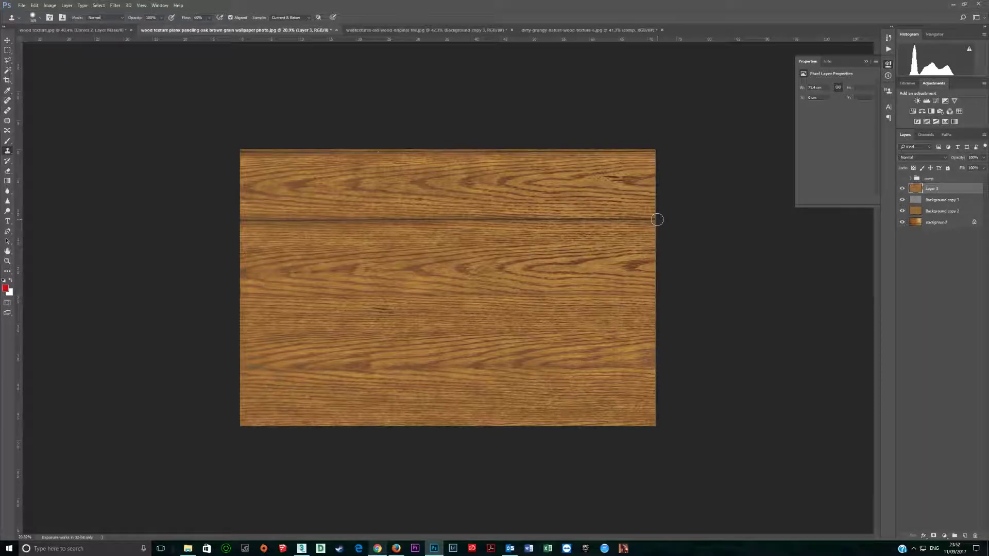
shift+click(240, 221)
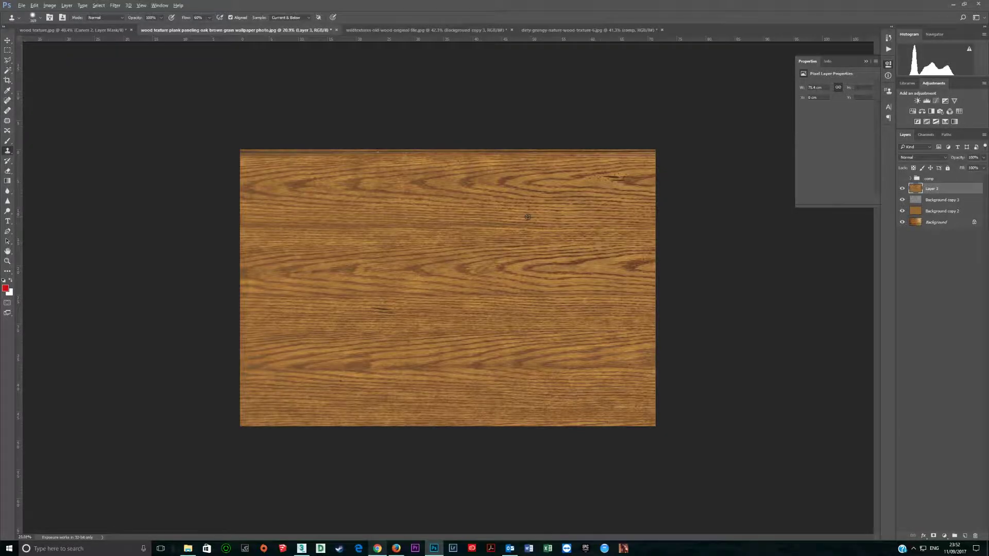
- Clone clean grain over the faint remains of the uppermost inner plank gap, and check the grain across the texture
scroll(536, 226, up, 2)
scroll(567, 299, down, 3)
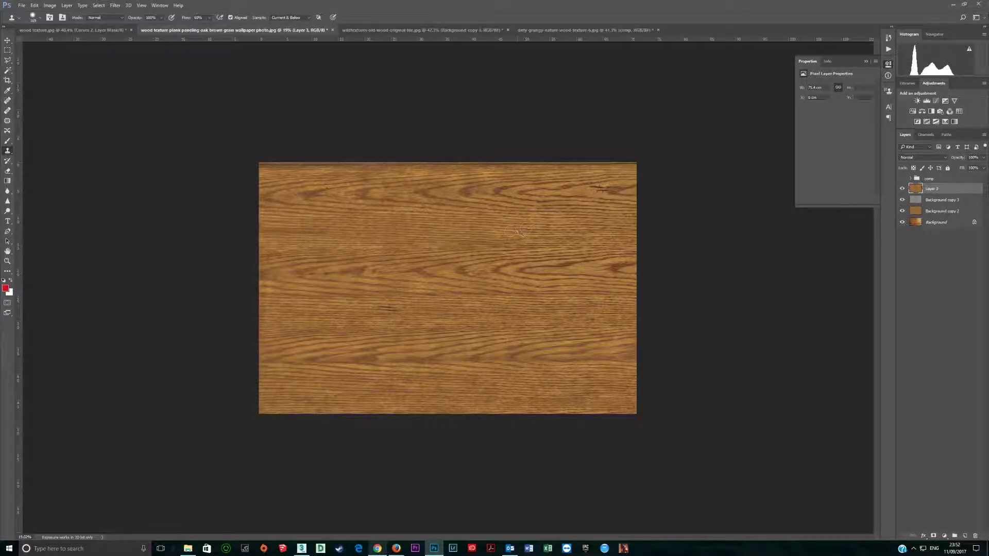
click(360, 227)
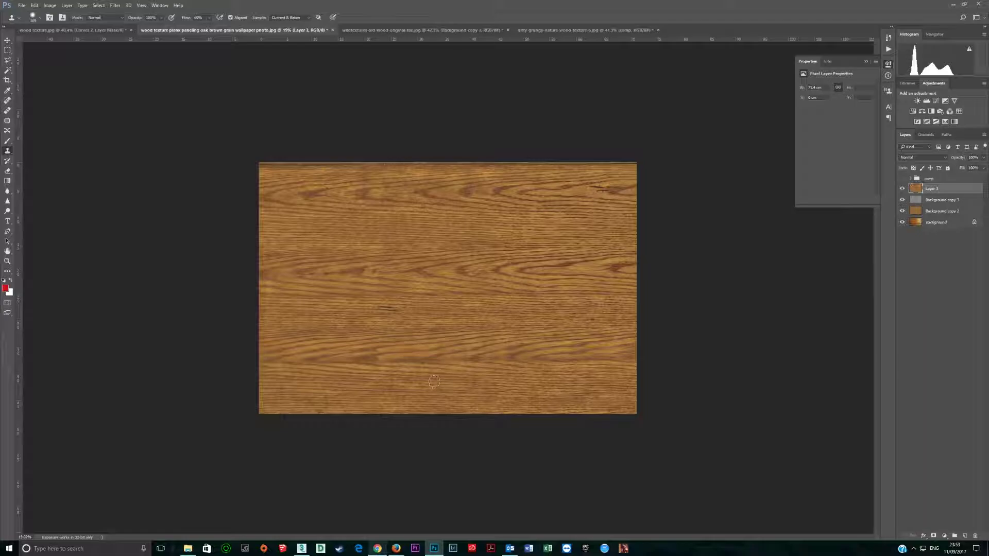
scroll(455, 324, up, 2)
scroll(458, 323, down, 1)
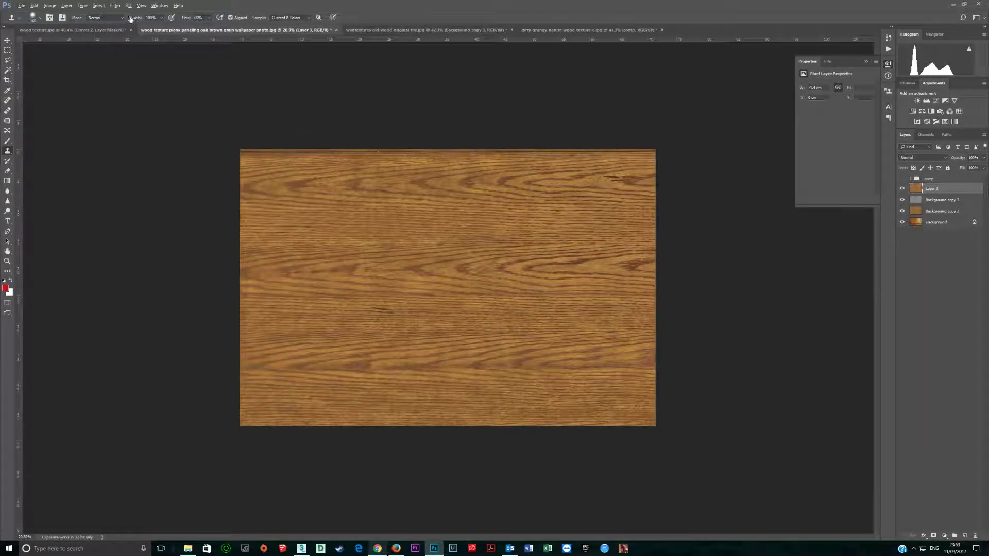
- Offset the oak texture by 0 pixels horizontally and 1000 pixels vertically, with undefined areas wrapped around
click(113, 6)
mouse_move(170, 156)
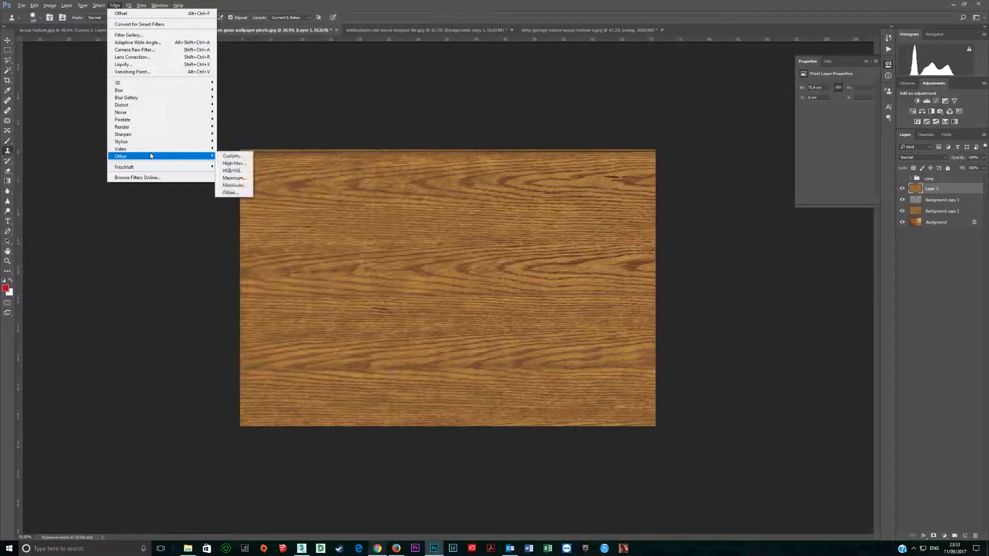
click(230, 192)
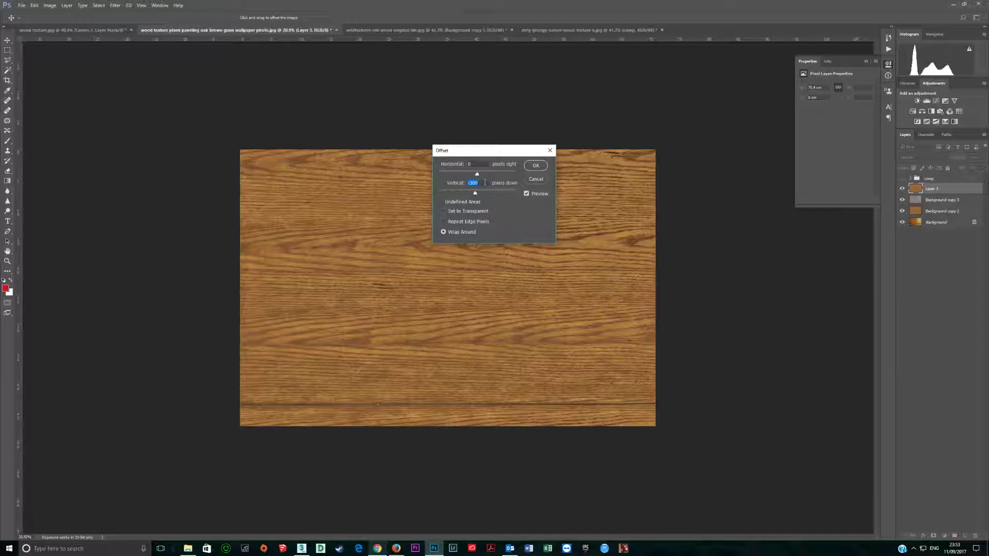
text(1000)
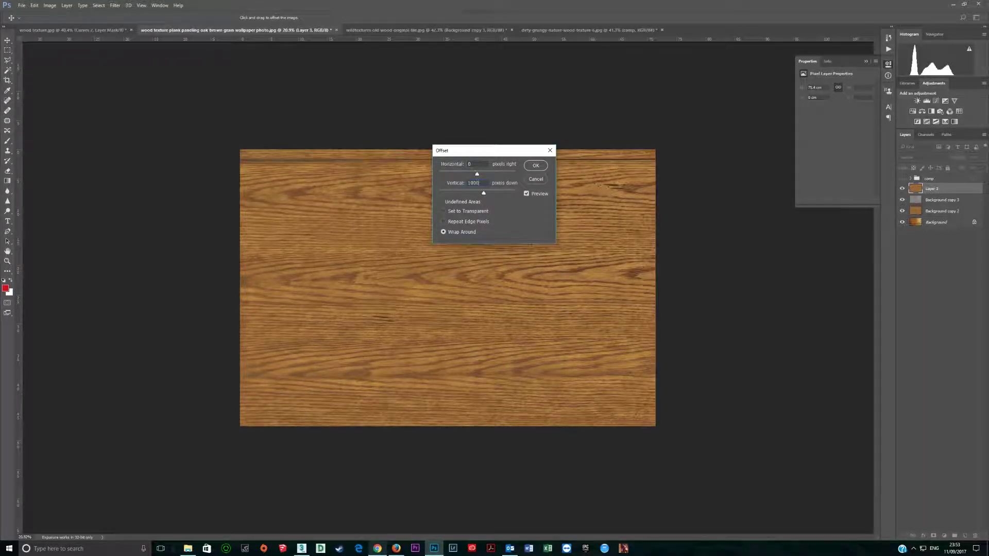
click(536, 166)
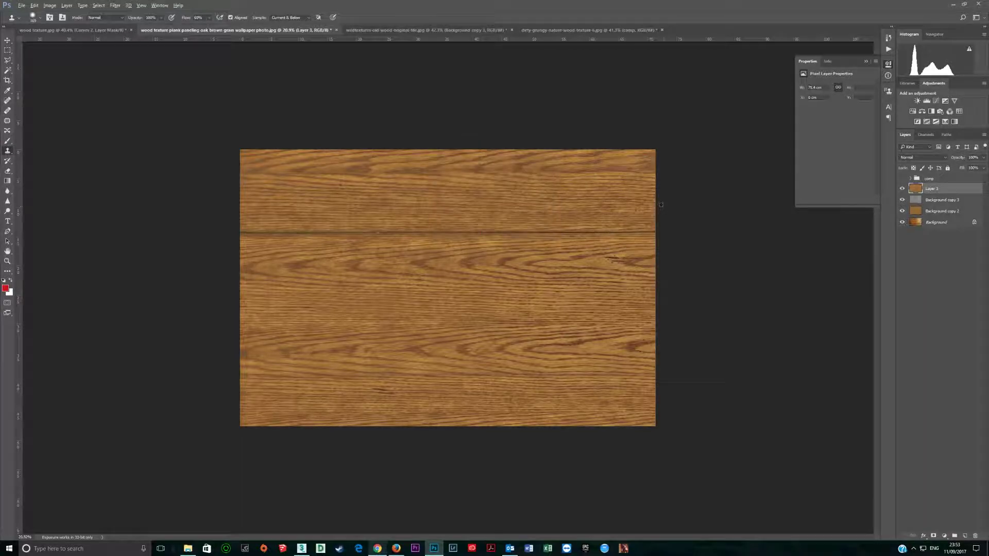
- Clone the grain from above over the dark horizontal seam across the full width of the oak texture
alt+click(636, 201)
drag(658, 231, 259, 234)
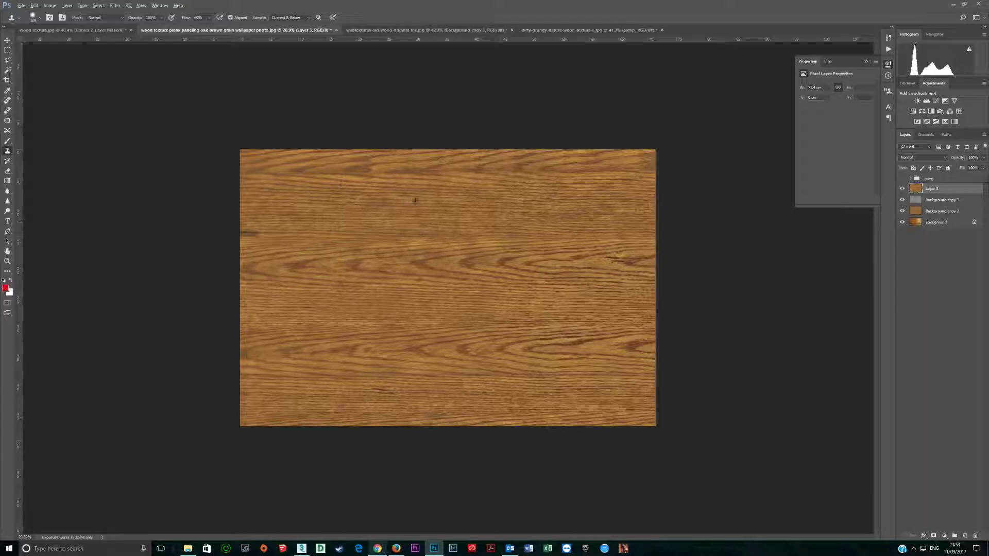
scroll(405, 304, up, 2)
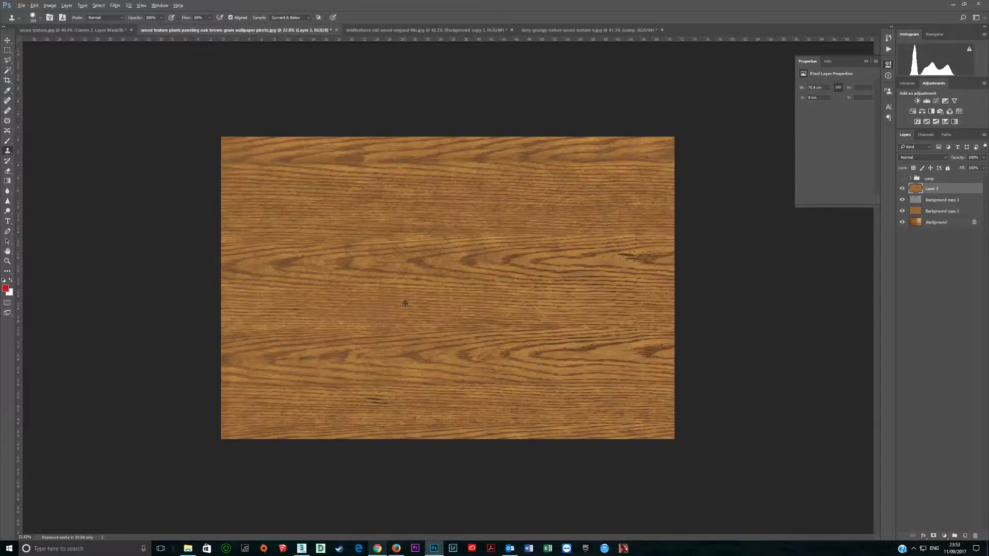
scroll(518, 301, down, 2)
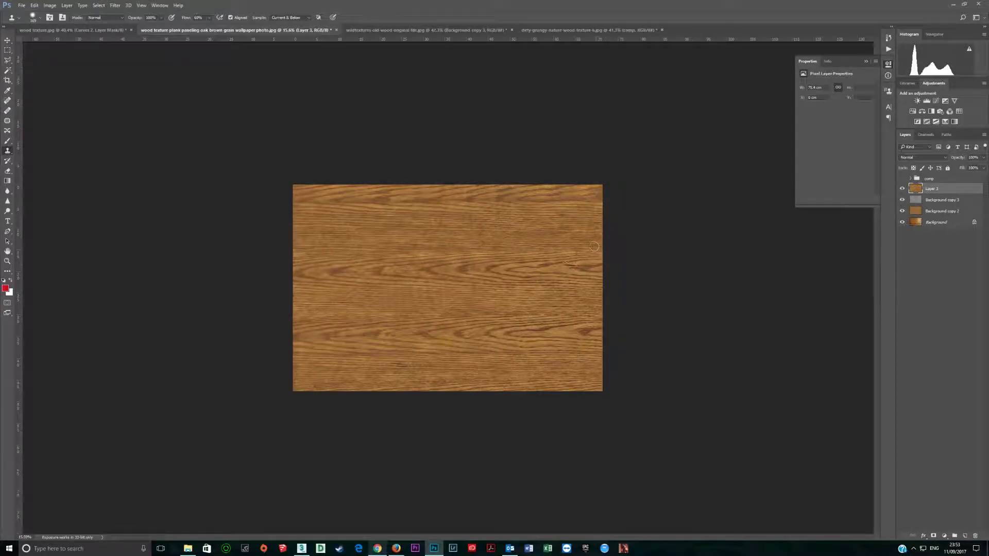
- Offset the oak texture vertically in the opposite direction to reverse the 1000-pixel shift
click(115, 5)
mouse_move(166, 156)
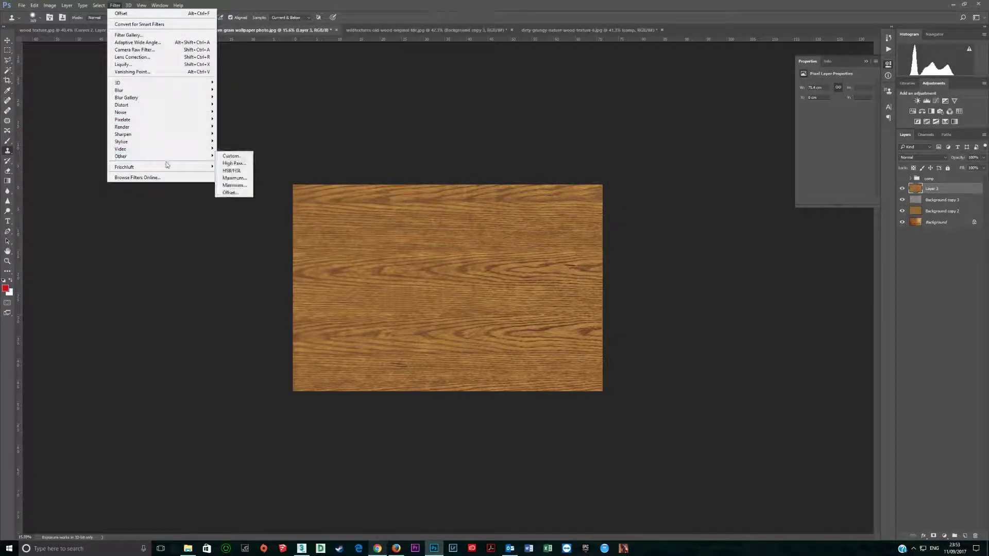
click(230, 192)
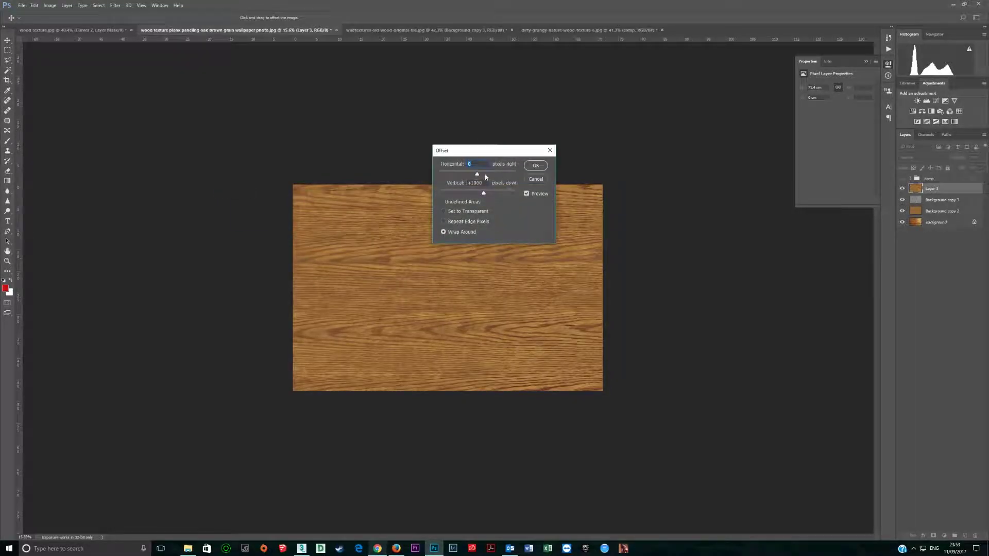
key(Tab)
text(-500)
key(Return)
- Offset the oak texture horizontally by about 2500 pixels with a vertical offset of 0, wrapping around so the side edges meet near the centre
click(115, 6)
mouse_move(144, 156)
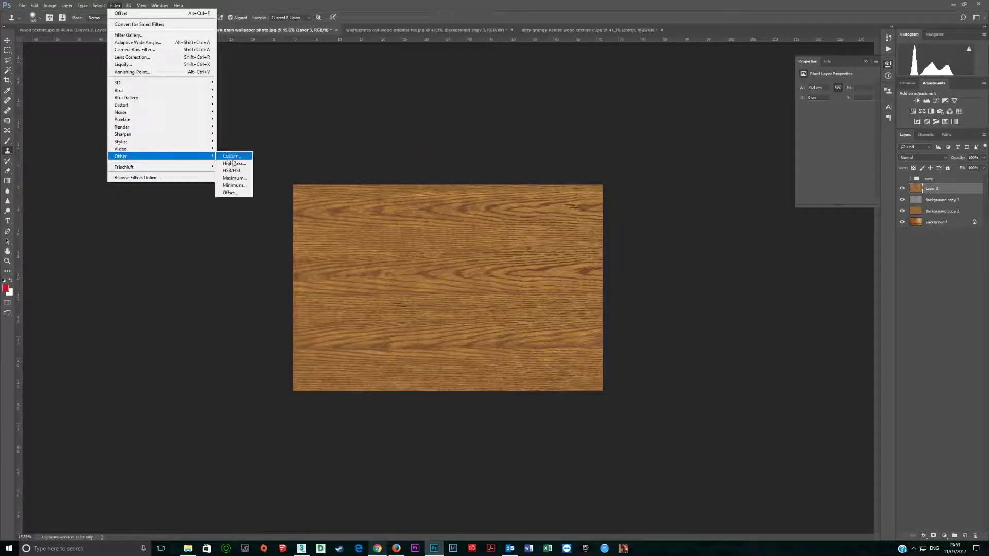
click(232, 194)
key(Tab)
text(0)
key(Tab)
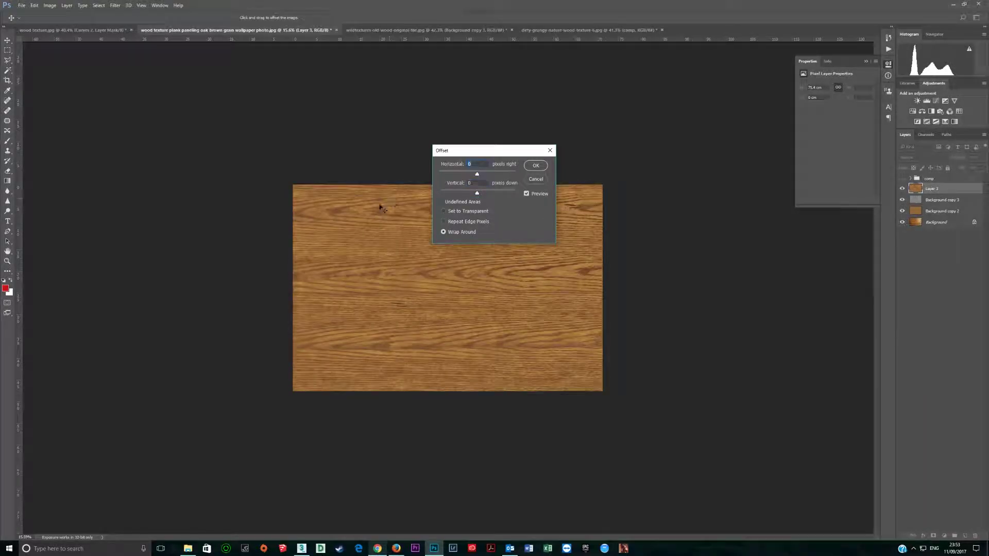
drag(488, 174, 489, 174)
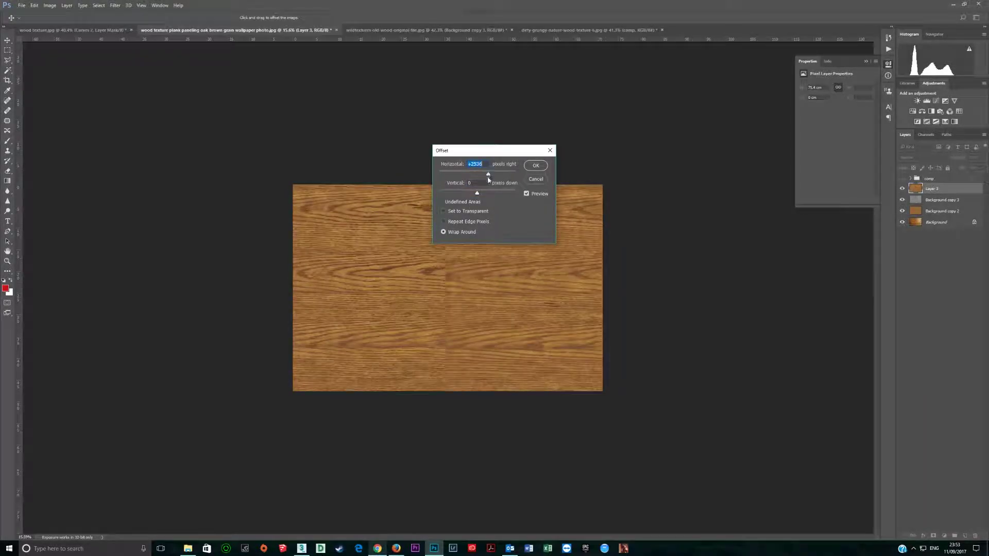
click(535, 166)
- Clone matching grain over the lower half of the vertical seam in the centre of the oak texture
scroll(465, 368, up, 2)
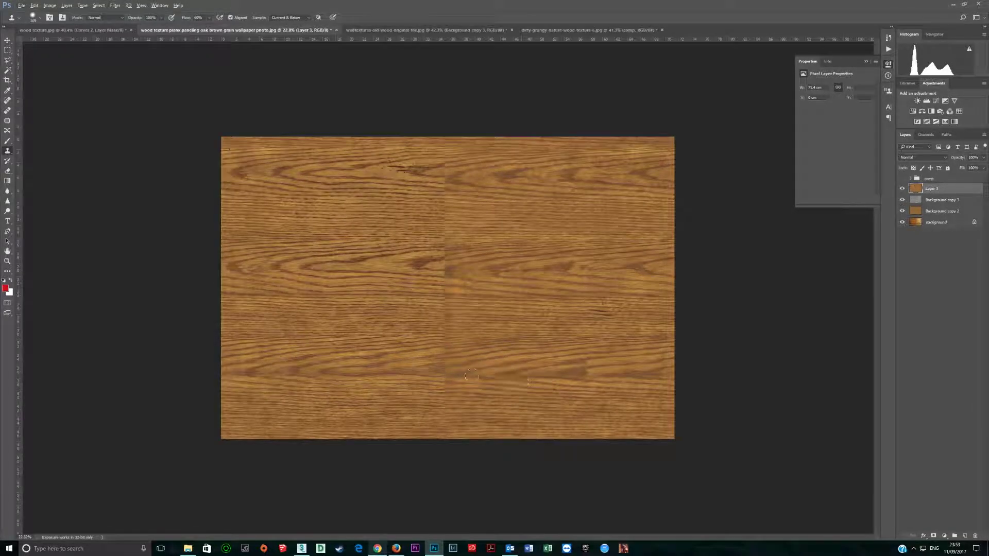
alt+click(572, 376)
mouse_move(446, 372)
mouse_down()
mouse_move(428, 375)
mouse_move(456, 358)
mouse_move(443, 340)
mouse_move(415, 358)
mouse_move(430, 352)
mouse_move(404, 338)
mouse_move(445, 309)
mouse_move(440, 299)
mouse_up()
mouse_move(448, 397)
mouse_down()
mouse_move(410, 384)
mouse_move(472, 403)
mouse_move(437, 416)
mouse_move(446, 437)
mouse_move(406, 418)
mouse_up()
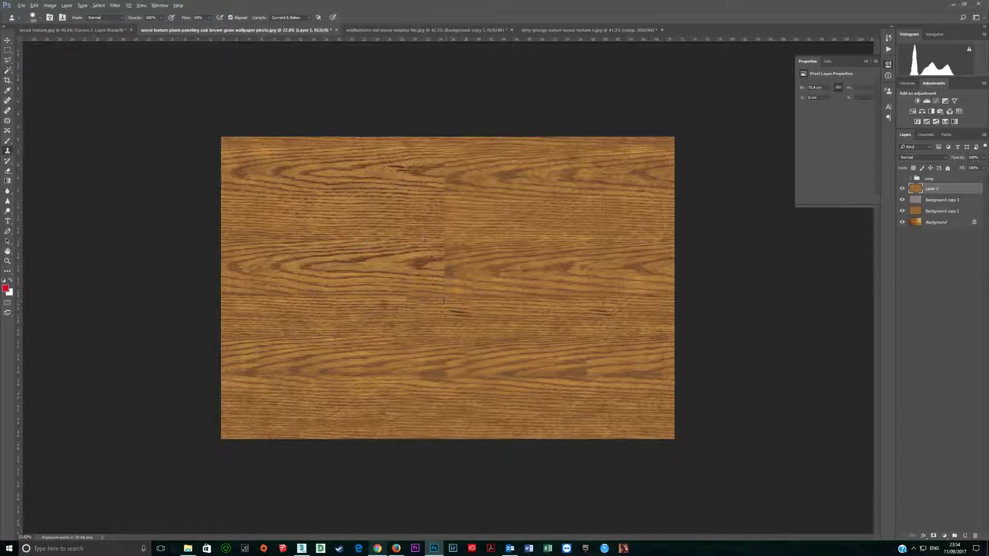
- Clone grain sampled from the texture's left half over the middle and upper parts of the central vertical seam
alt+click(382, 275)
mouse_move(454, 283)
mouse_down()
mouse_move(493, 289)
mouse_move(477, 293)
mouse_move(428, 260)
mouse_move(492, 258)
mouse_move(484, 246)
mouse_move(526, 238)
mouse_move(441, 238)
mouse_move(500, 224)
mouse_move(446, 228)
mouse_move(428, 210)
mouse_move(467, 216)
mouse_up()
alt+click(345, 180)
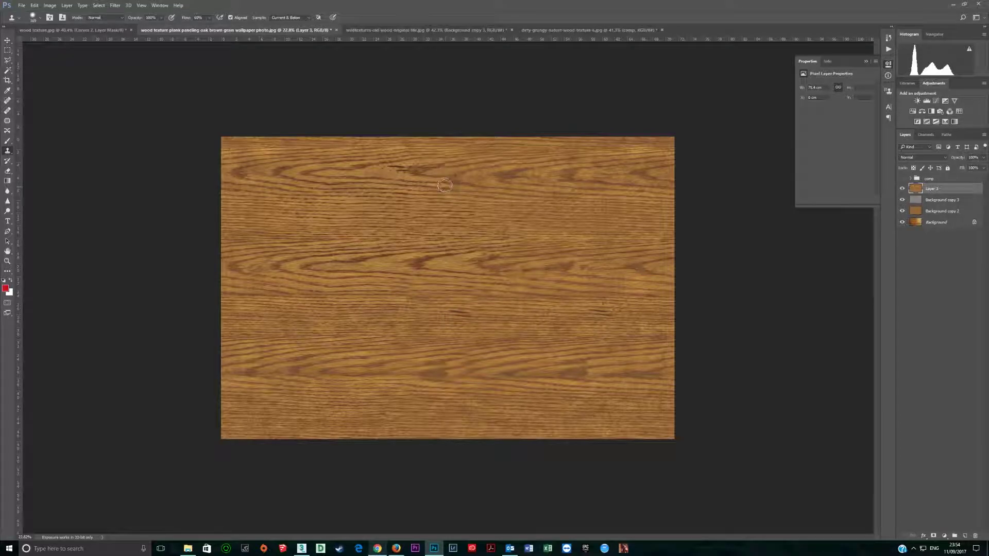
mouse_move(444, 185)
mouse_down()
mouse_move(502, 191)
mouse_move(487, 178)
mouse_move(507, 173)
mouse_move(458, 151)
mouse_up()
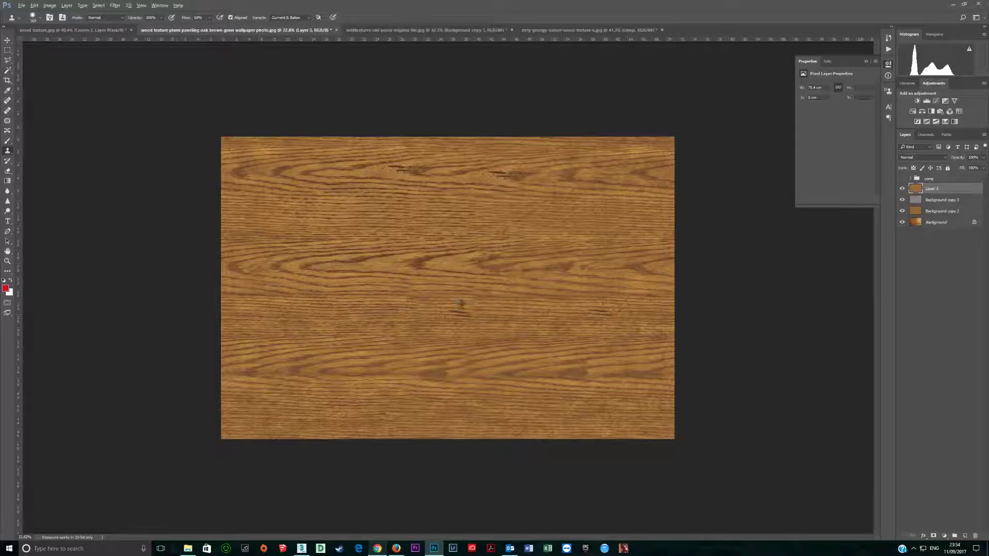
- Clone plain grain over the duplicated dark knot mark just below the centre of the oak texture
key(ctrl+plus)
alt+click(455, 315)
scroll(487, 364, up, 2)
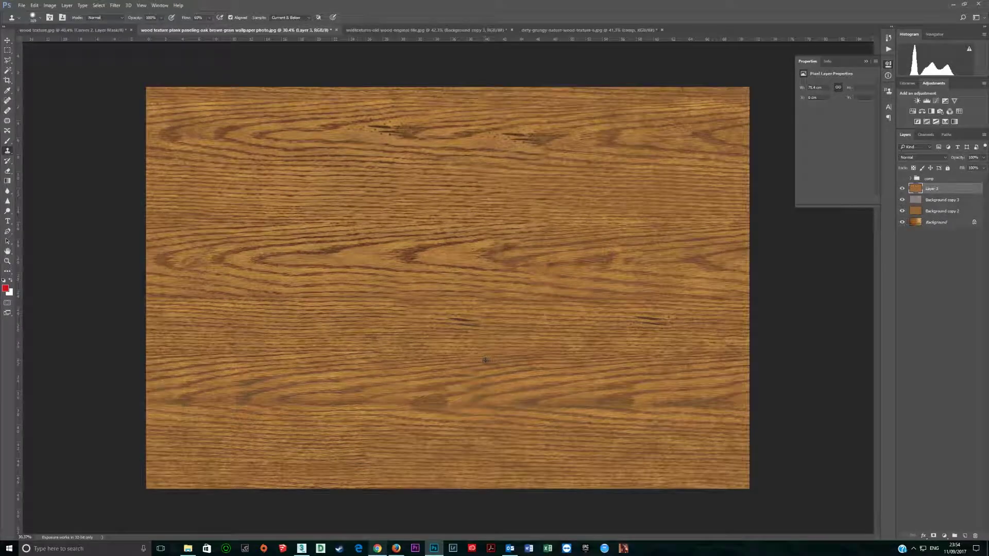
mouse_move(487, 324)
mouse_down()
mouse_move(416, 315)
mouse_move(462, 316)
mouse_move(437, 324)
mouse_up()
scroll(437, 324, down, 2)
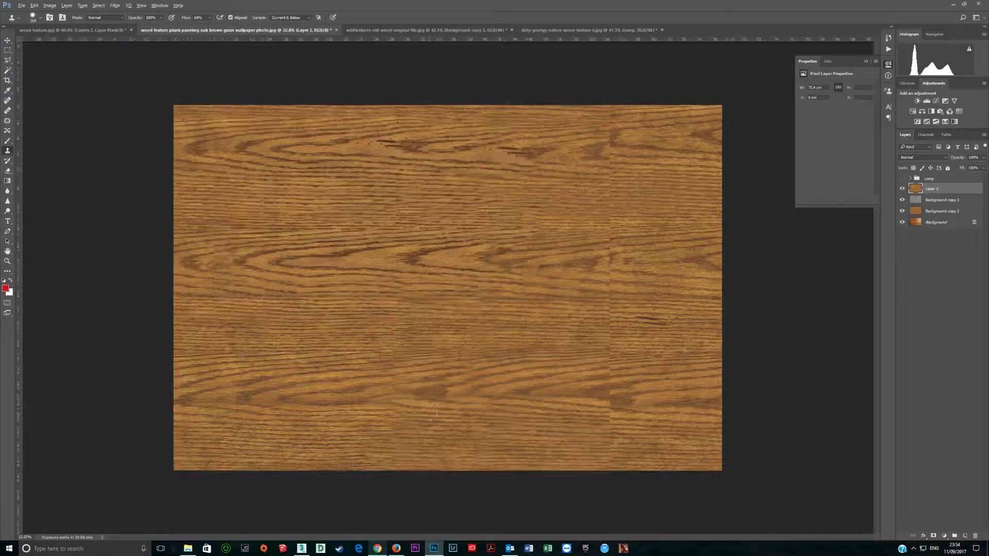
- Remove the left-hand dark knot mark and its surrounding specks near the oak texture's upper edge with the Content-Aware Spot Healing Brush
scroll(464, 258, up, 3)
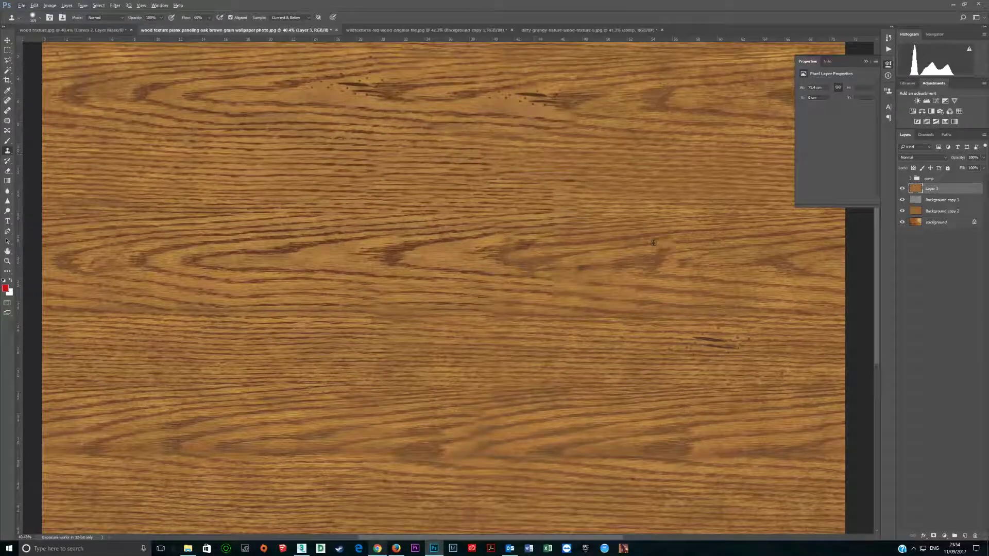
scroll(879, 307, up, 5)
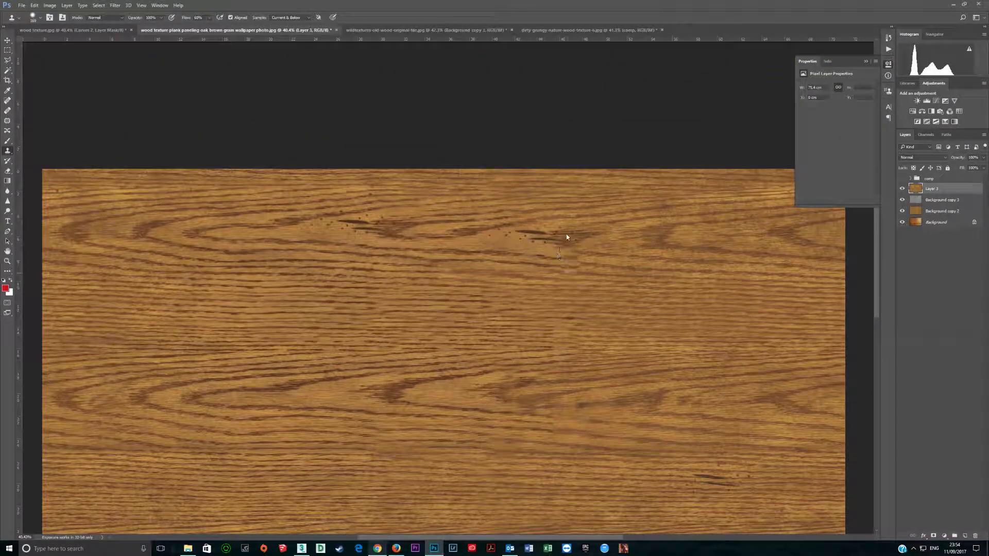
click(8, 100)
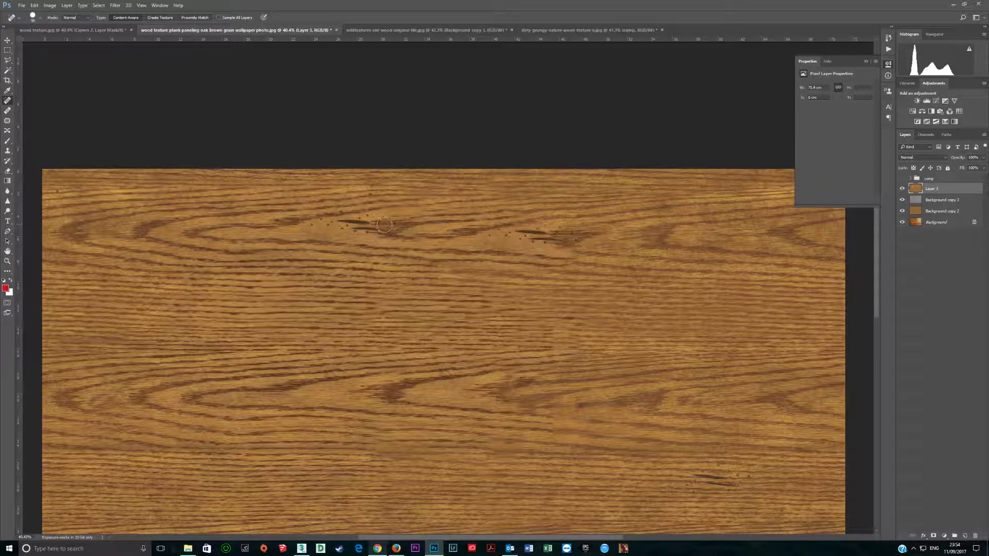
mouse_move(393, 220)
mouse_down()
mouse_move(403, 239)
mouse_move(357, 232)
mouse_up()
click(366, 223)
click(358, 215)
click(370, 210)
click(371, 212)
click(345, 216)
click(374, 231)
click(347, 229)
click(343, 222)
click(365, 222)
click(327, 221)
click(328, 221)
click(313, 220)
click(320, 224)
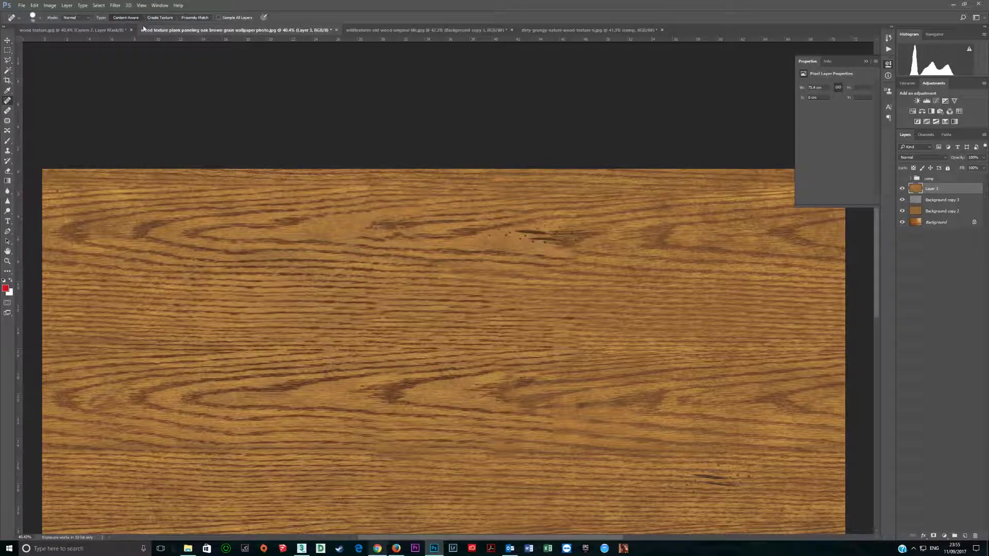
- Try to heal the remaining dark mark near the oak texture's upper edge with the Spot Healing Brush set to Proximity Match
click(195, 18)
click(532, 240)
click(557, 241)
click(545, 242)
click(509, 240)
click(524, 235)
click(538, 229)
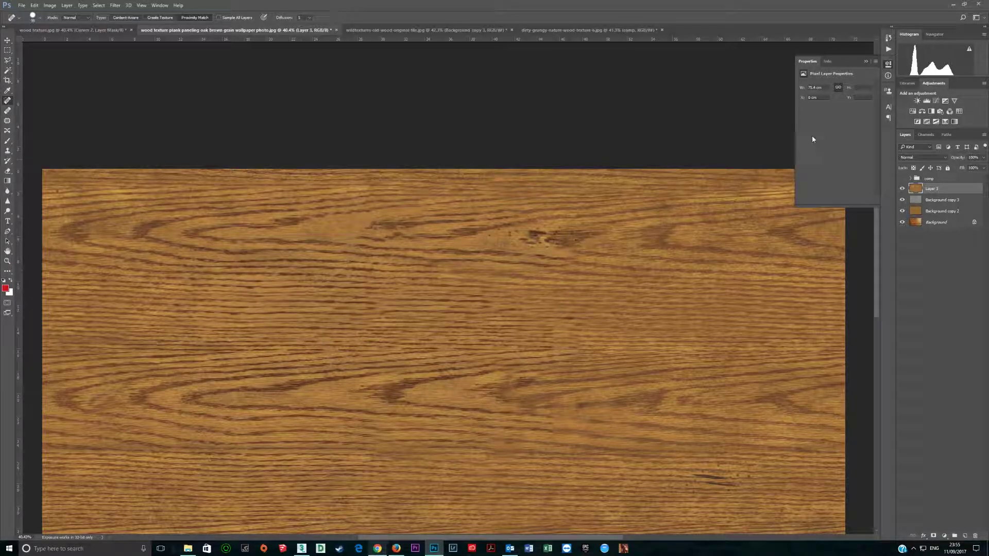
- Step back through the history to undo the Proximity Match healing strokes on the upper knot mark
click(889, 39)
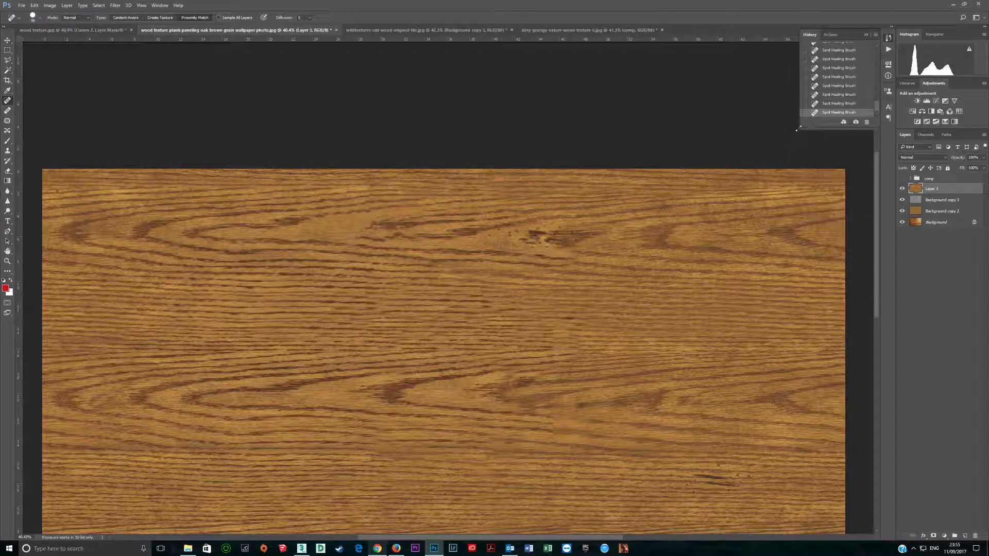
click(829, 95)
click(830, 86)
click(830, 76)
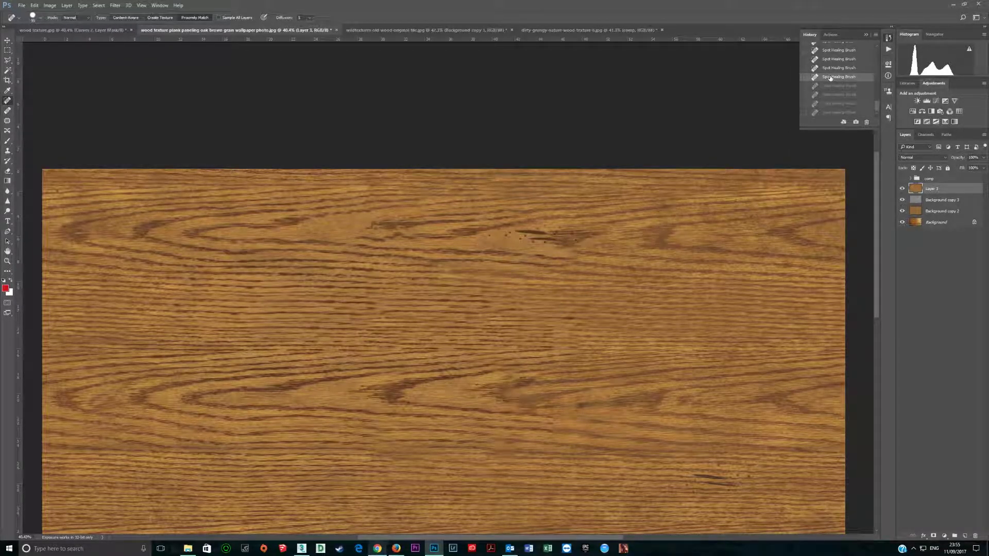
click(831, 68)
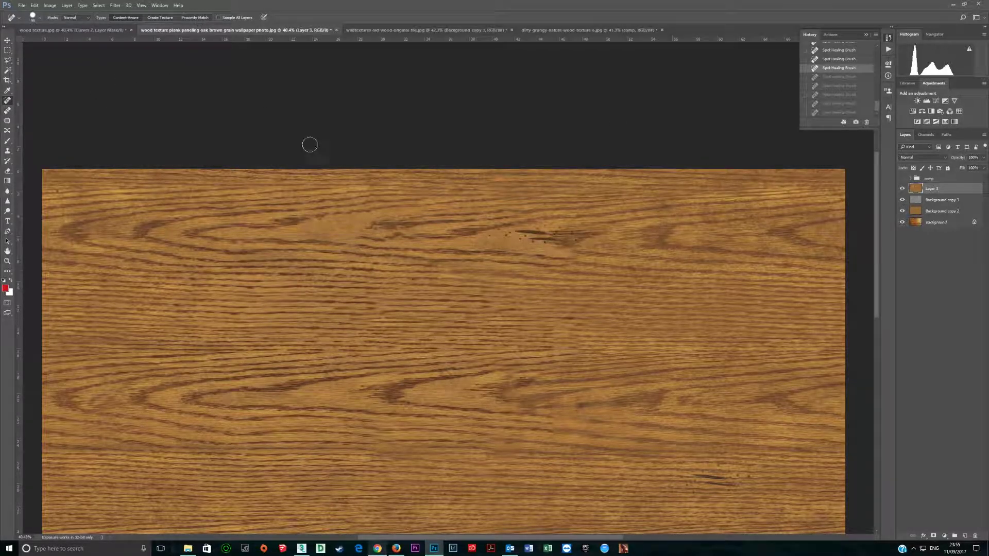
- Apply the Offset filter to the oak texture again, shifting it horizontally by about 2500 pixels and 0 vertically with Wrap Around
scroll(513, 296, down, 2)
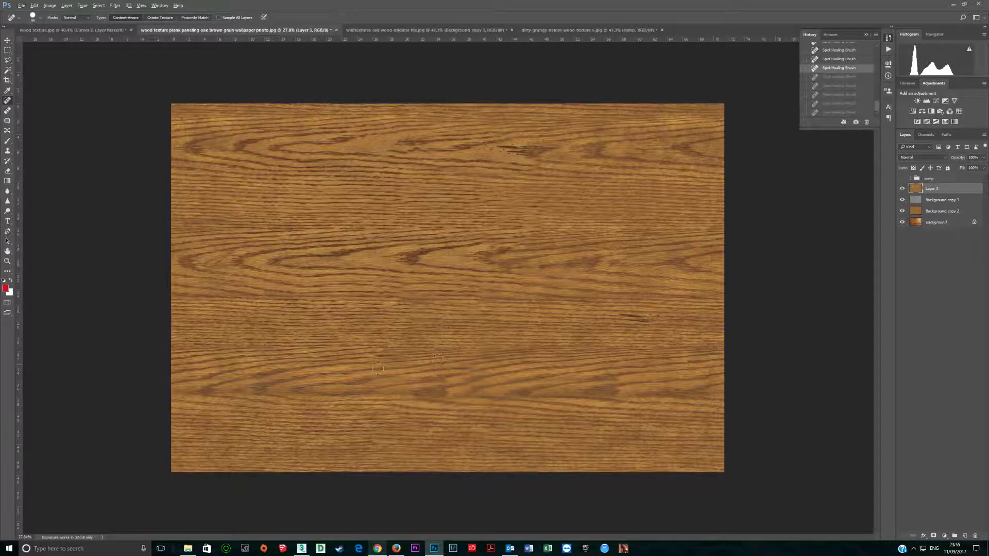
scroll(448, 294, down, 1)
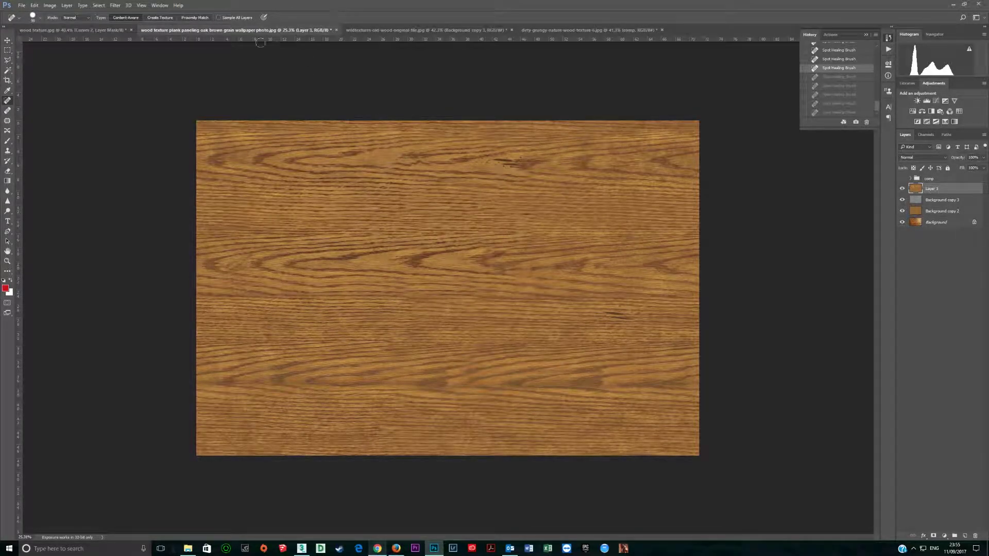
click(114, 6)
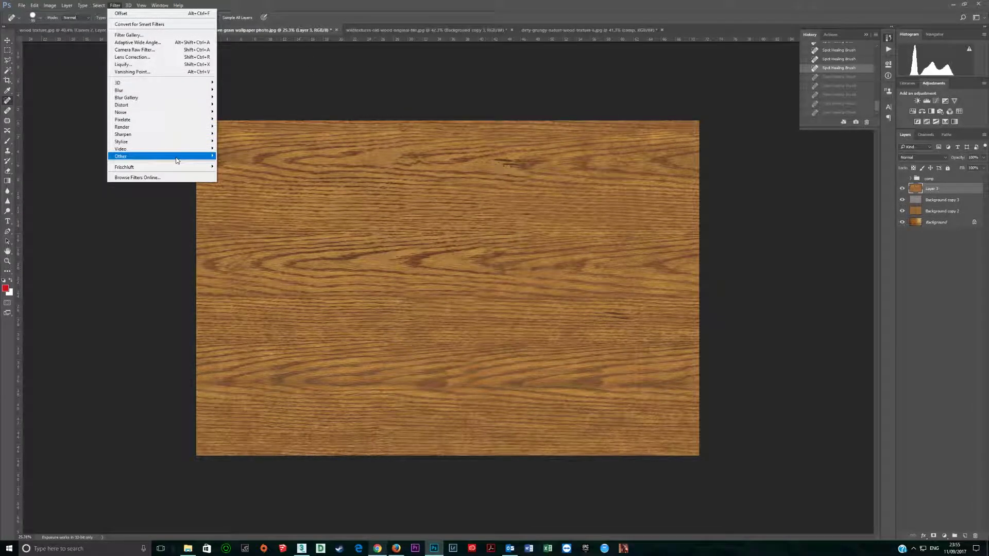
mouse_move(206, 156)
click(227, 193)
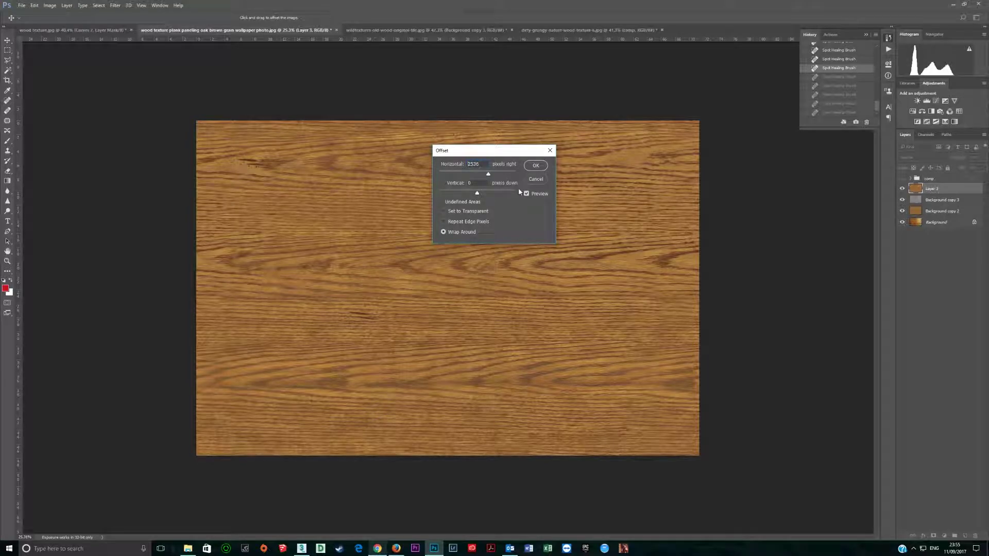
key(Return)
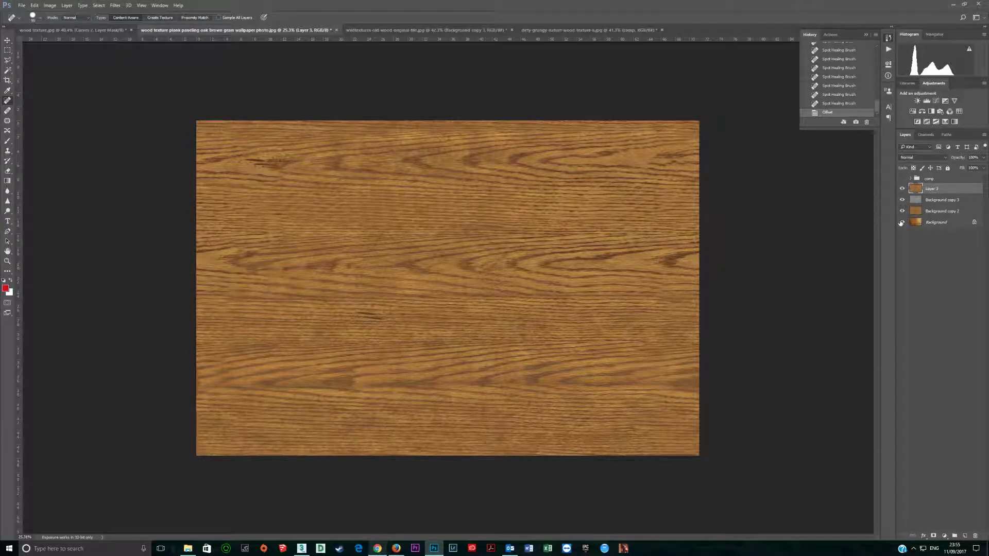
- Group the three oak layers above the Background and toggle the group's visibility to compare it with the original
shift+click(940, 211)
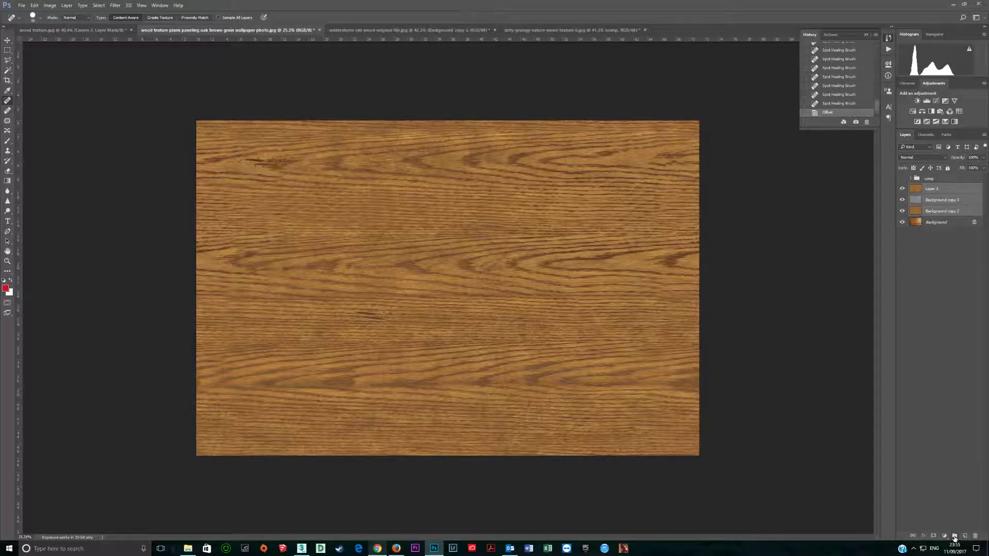
click(954, 536)
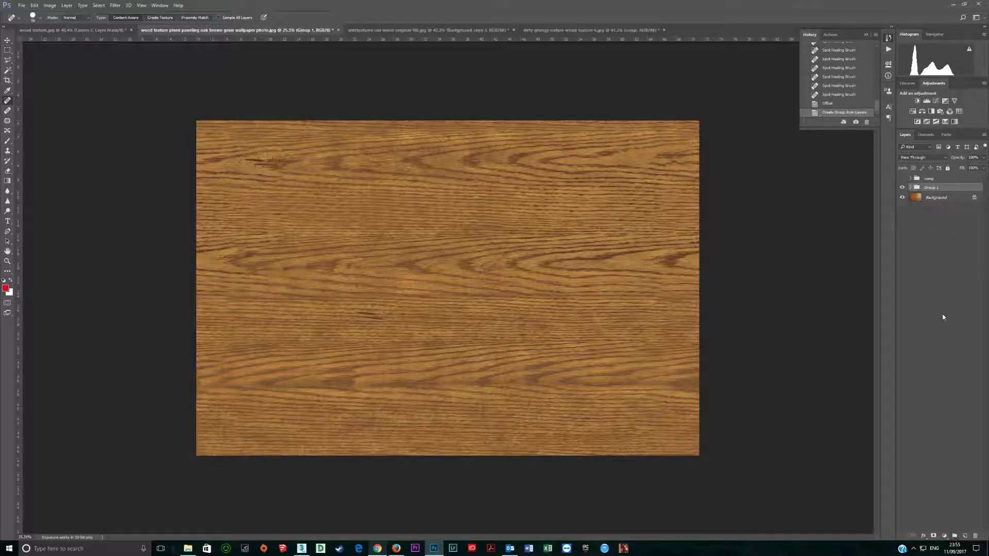
click(903, 189)
click(903, 189)
click(903, 189)
click(903, 189)
- Add a Hue/Saturation adjustment above the top texture layer inside the group and lower the saturation to -9
click(910, 189)
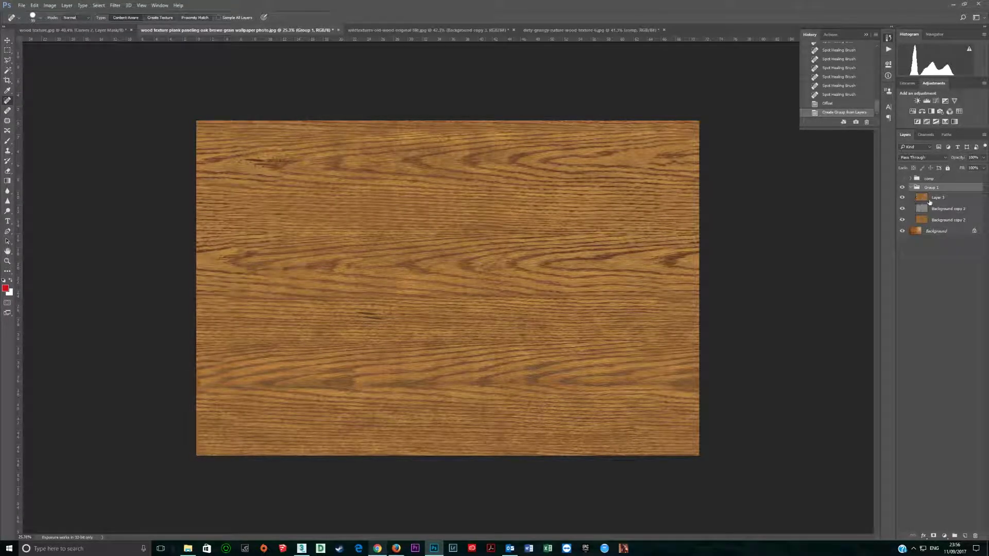
click(938, 197)
click(903, 189)
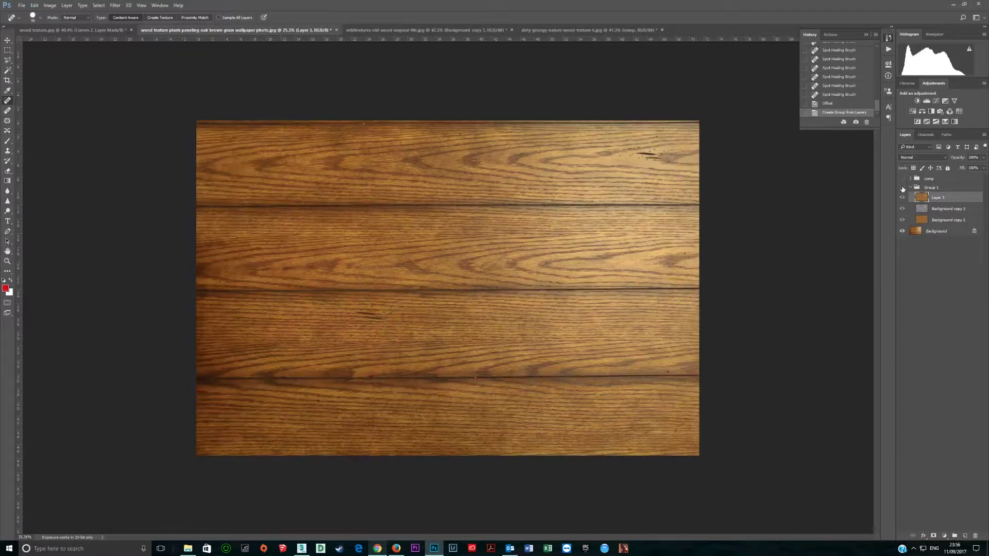
click(903, 188)
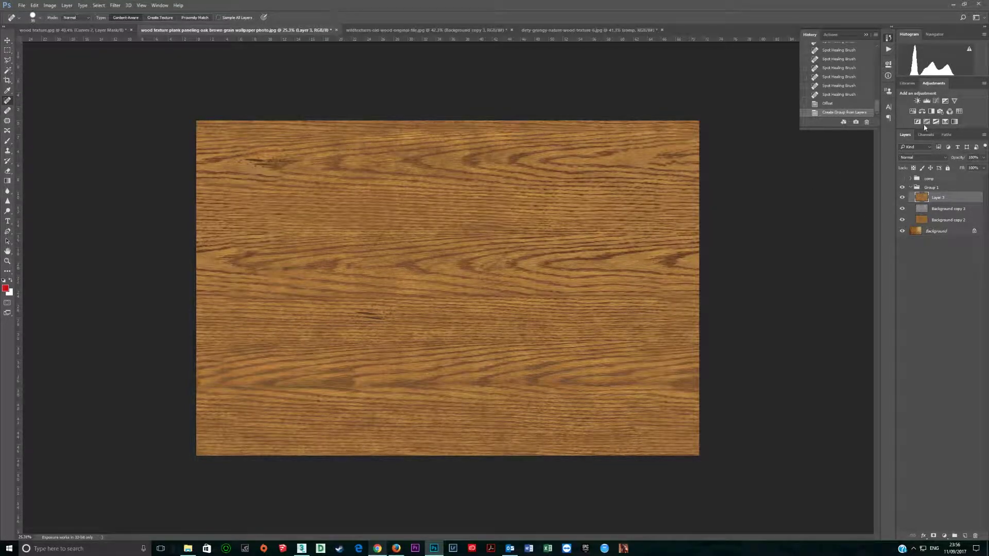
click(921, 112)
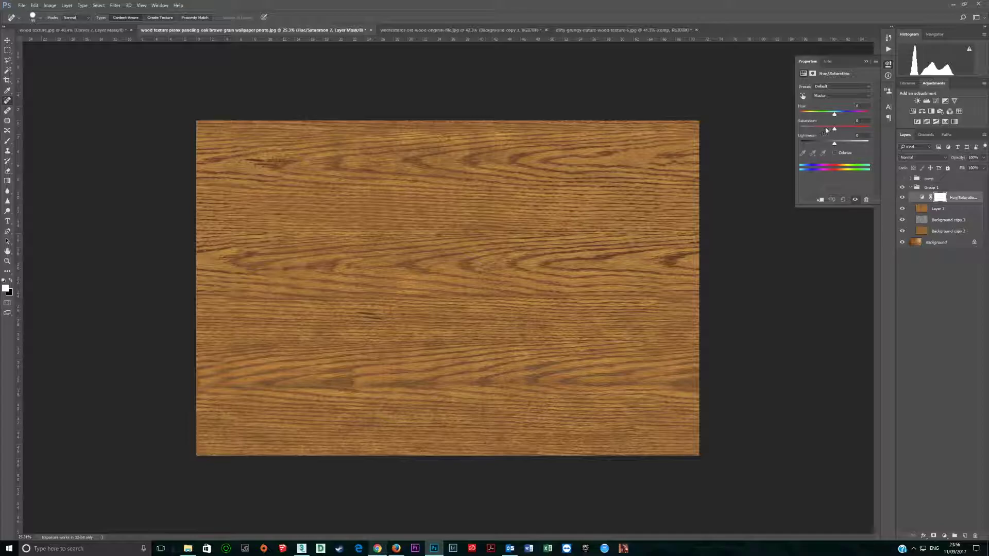
drag(829, 130, 832, 130)
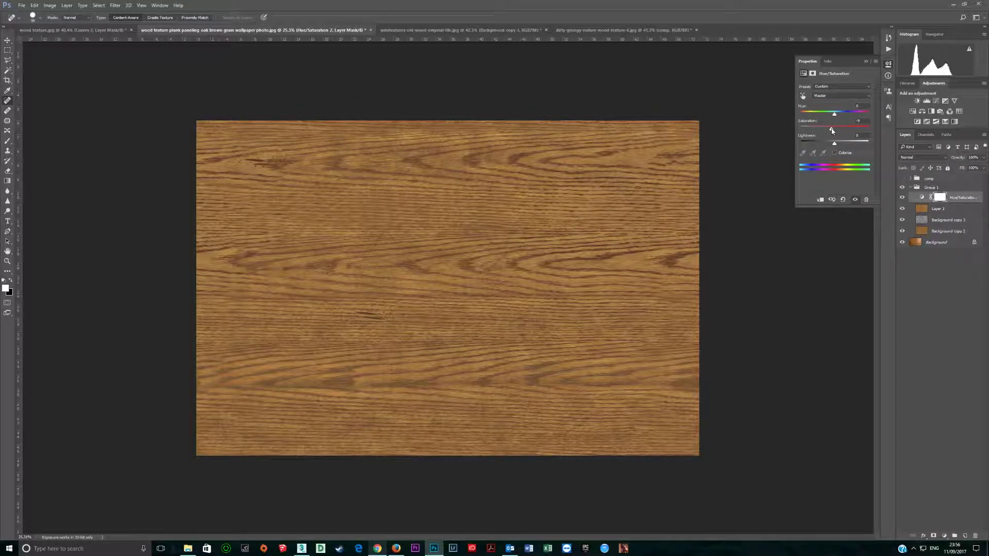
- Add a Curves adjustment with a gentle S-shaped contrast curve and set its blend mode to Luminosity
click(936, 101)
drag(829, 145, 852, 117)
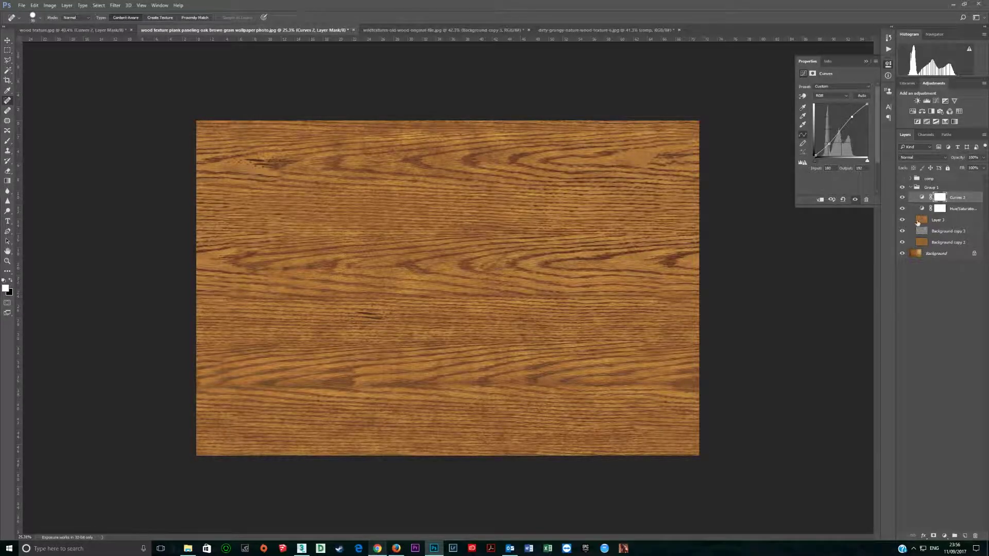
click(921, 157)
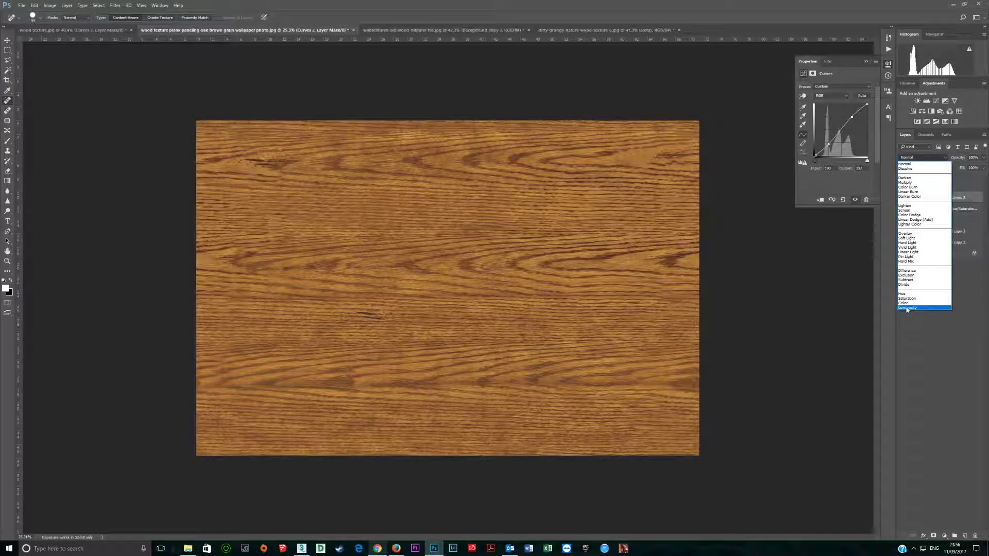
click(922, 310)
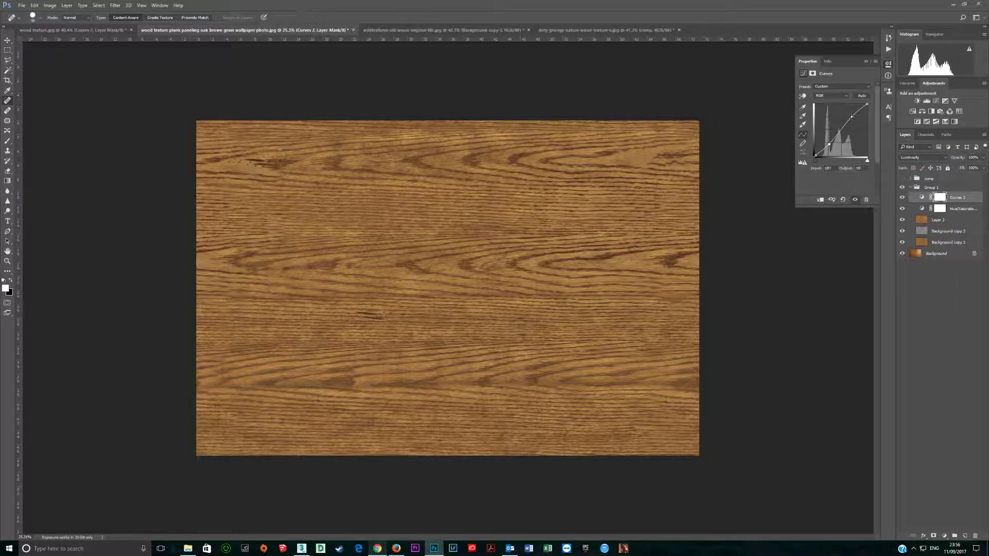
drag(852, 117, 851, 119)
- Move the Hue/Saturation adjustment above Curves, set its saturation to -17, and compare the oak group with the original
click(920, 209)
drag(920, 208, 917, 192)
click(921, 198)
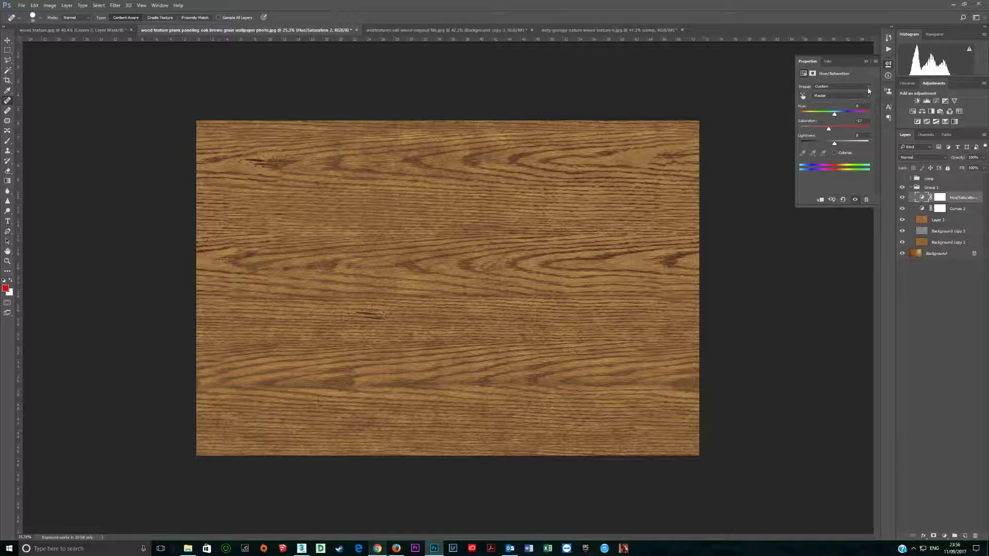
click(901, 188)
click(902, 188)
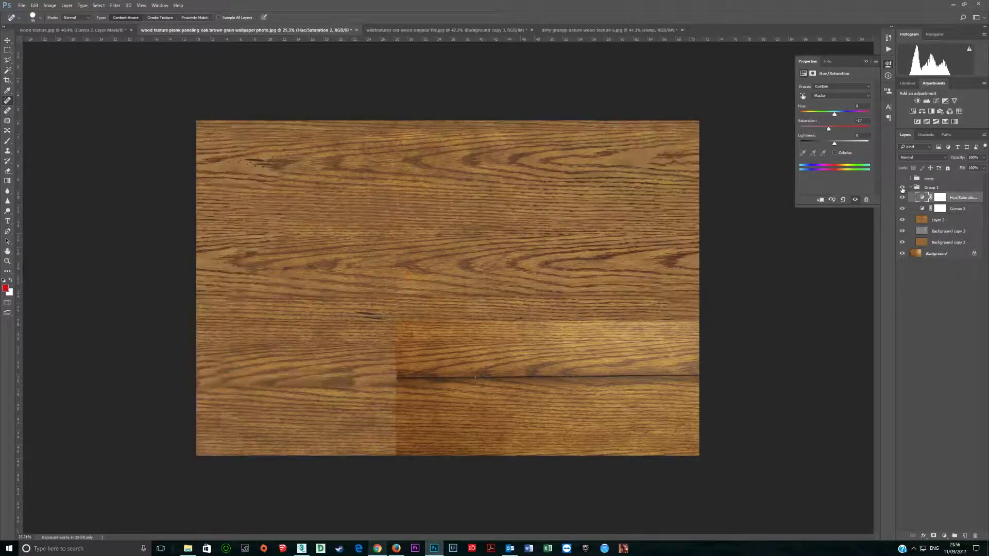
scroll(420, 271, down, 3)
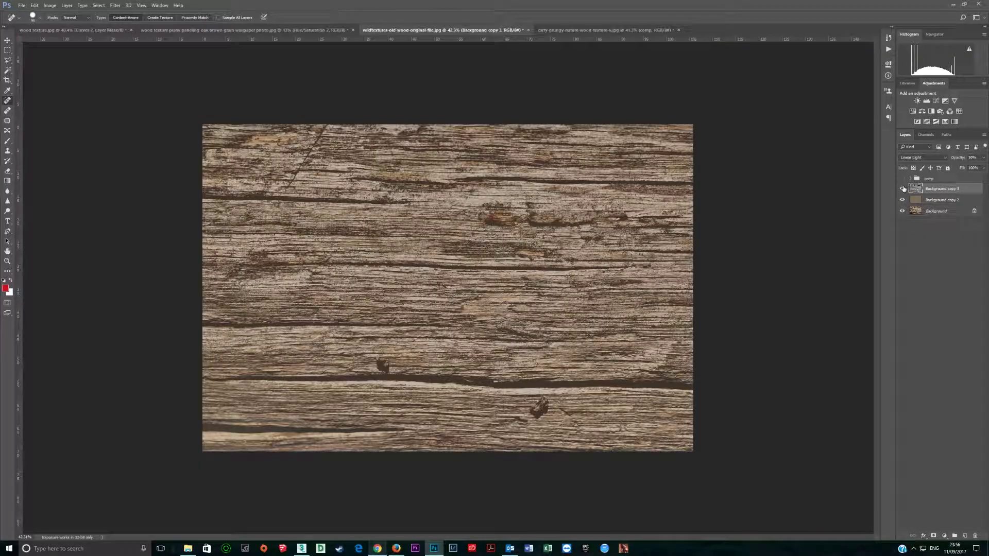
- Stamp the old-wood texture's visible layers onto a new layer and offset it 1300 pixels horizontally with Wrap Around
mouse_move(902, 188)
mouse_down()
mouse_move(901, 200)
mouse_move(901, 189)
mouse_up()
key(ctrl+shift+alt+e)
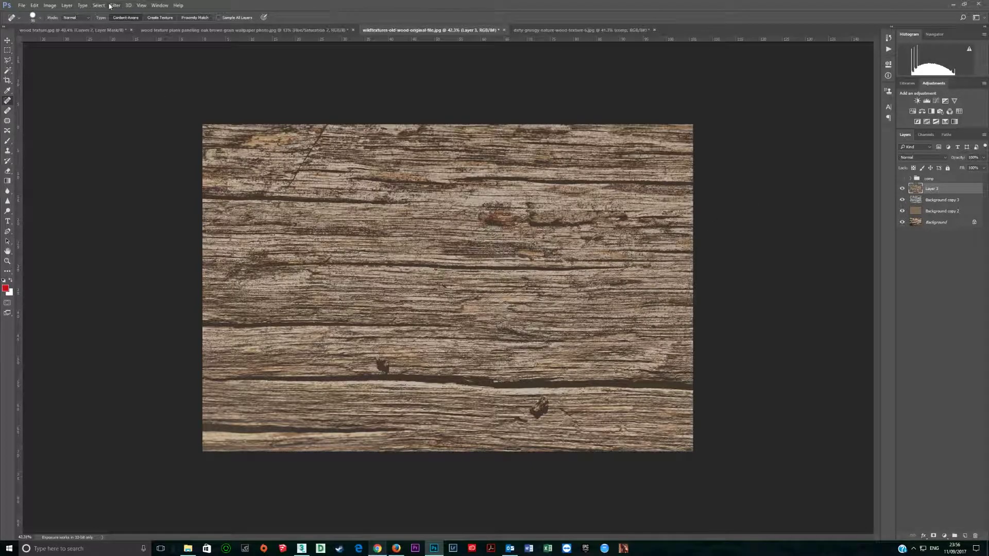
click(110, 6)
mouse_move(146, 158)
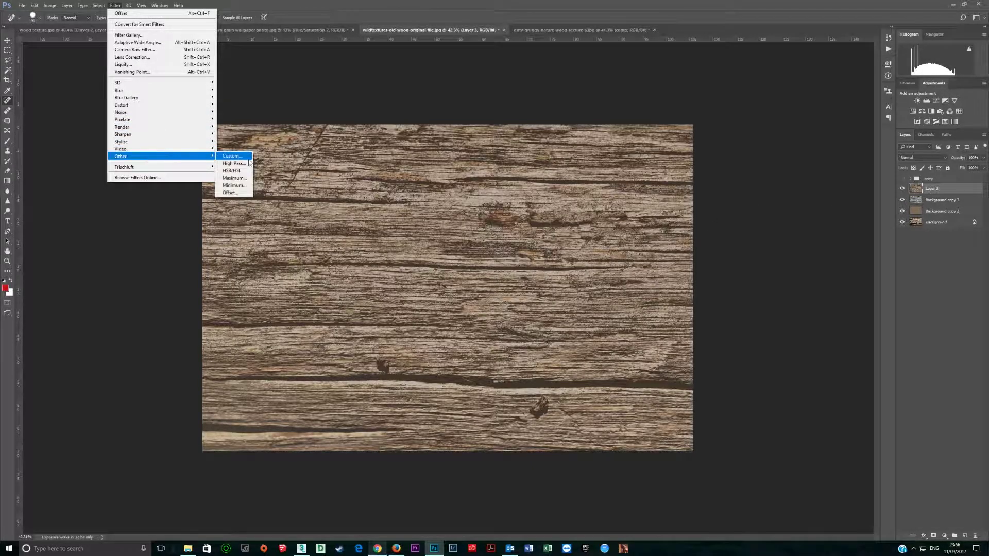
click(231, 193)
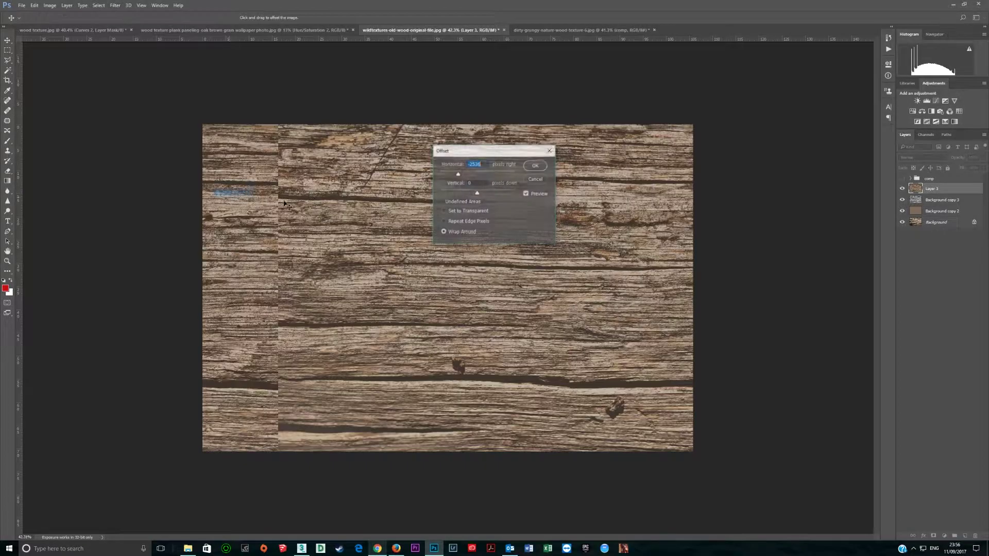
click(484, 175)
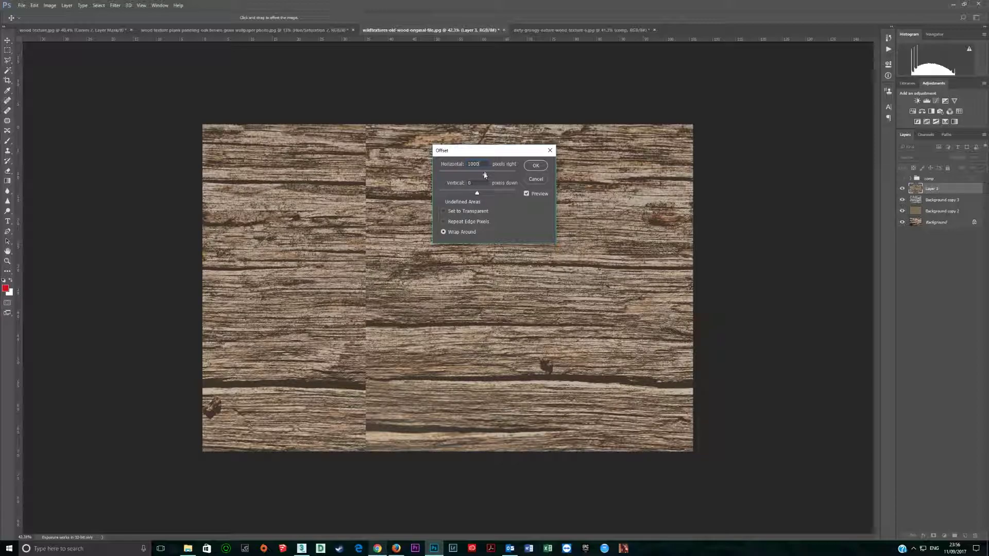
drag(484, 175, 486, 174)
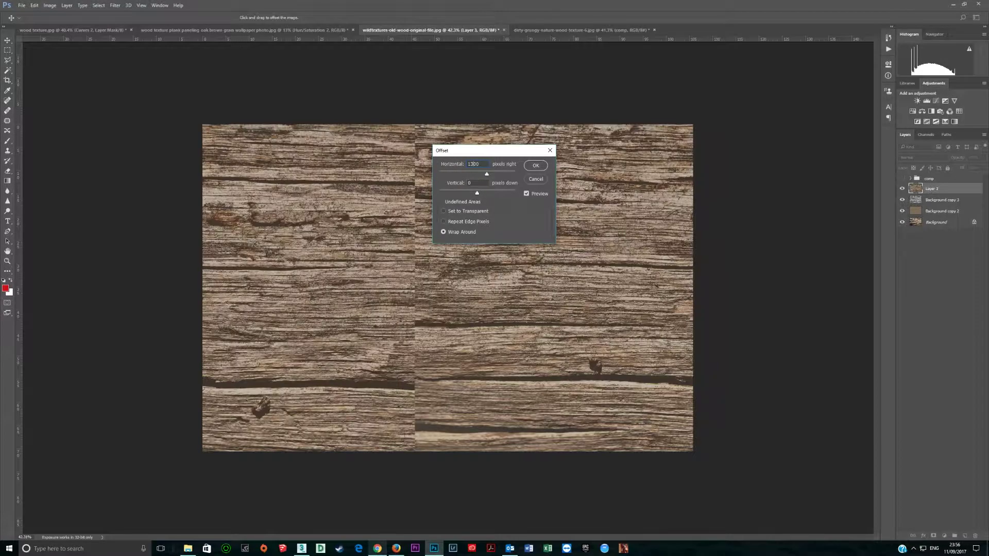
key(Return)
- Clone grain from the left half over the upper part of the vertical seam, continuing the dark horizontal crack across it
key(j)
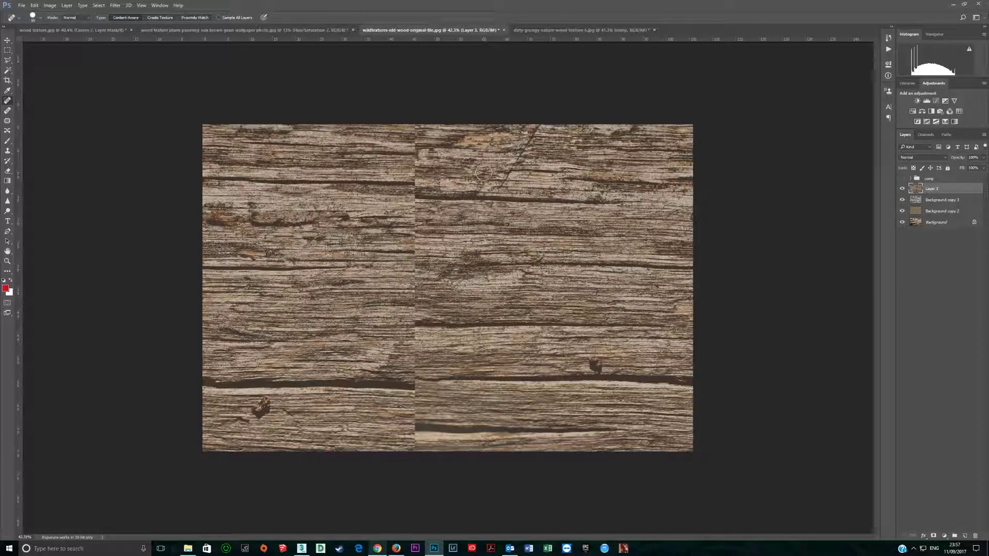
key(s)
key(alt+s)
alt+click(294, 180)
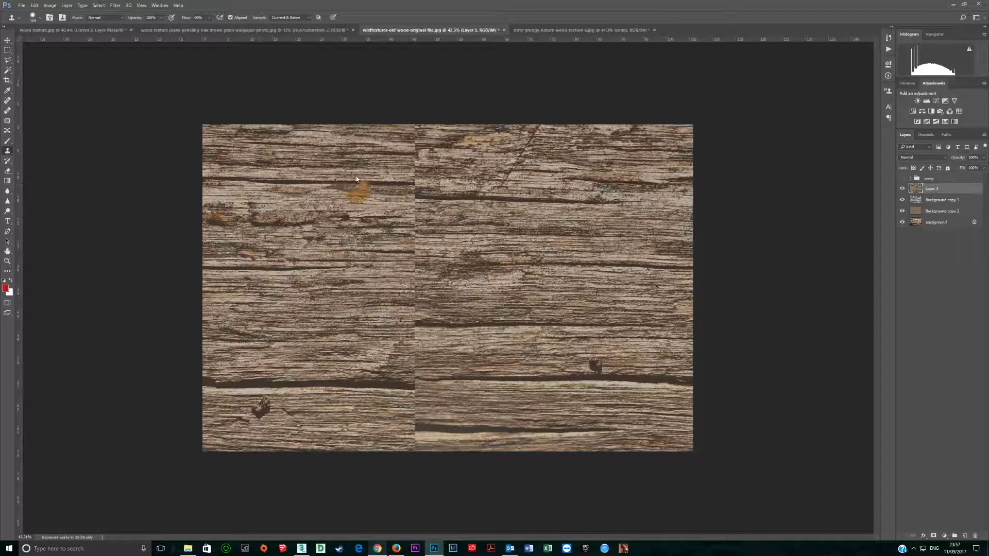
alt+click(314, 182)
mouse_move(400, 183)
mouse_down()
mouse_move(487, 183)
mouse_move(540, 199)
mouse_move(639, 194)
mouse_move(571, 200)
mouse_move(423, 164)
mouse_move(440, 161)
mouse_move(460, 170)
mouse_move(369, 156)
mouse_move(424, 150)
mouse_move(384, 133)
mouse_up()
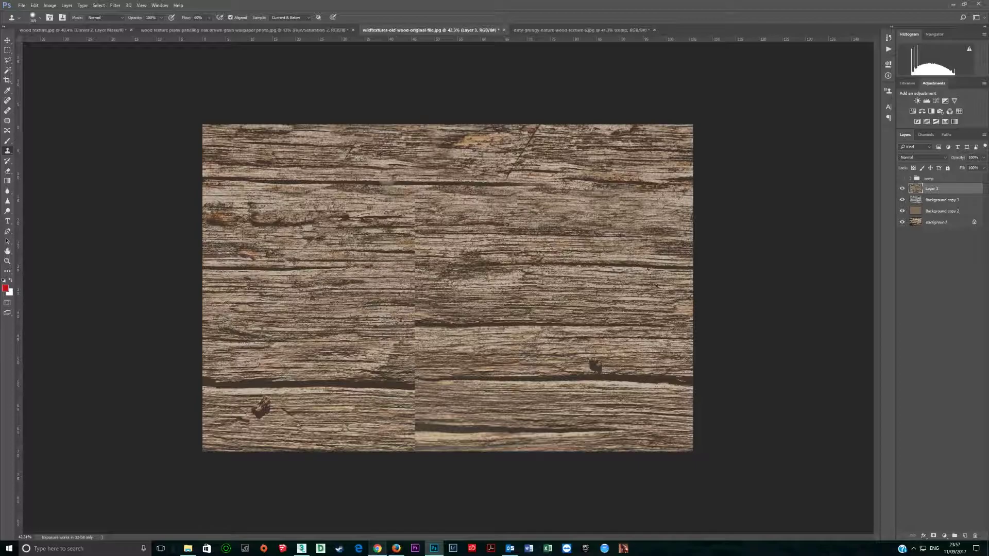
- Clone grain over the middle part of the vertical seam, down to just above the lower dark crack
mouse_move(396, 234)
mouse_down()
mouse_move(406, 237)
mouse_move(412, 199)
mouse_move(430, 278)
mouse_move(376, 281)
mouse_move(428, 309)
mouse_move(333, 329)
mouse_up()
mouse_move(407, 330)
mouse_down()
mouse_move(369, 325)
mouse_move(510, 323)
mouse_move(401, 343)
mouse_move(423, 367)
mouse_up()
- Try to clone the lower dark crack across the seam, and step back through the history to discard the last Clone Stamp strokes
mouse_move(399, 386)
mouse_down()
mouse_move(387, 386)
mouse_move(402, 377)
mouse_move(411, 391)
mouse_move(507, 377)
mouse_up()
key(ctrl+z)
alt+click(359, 370)
click(888, 37)
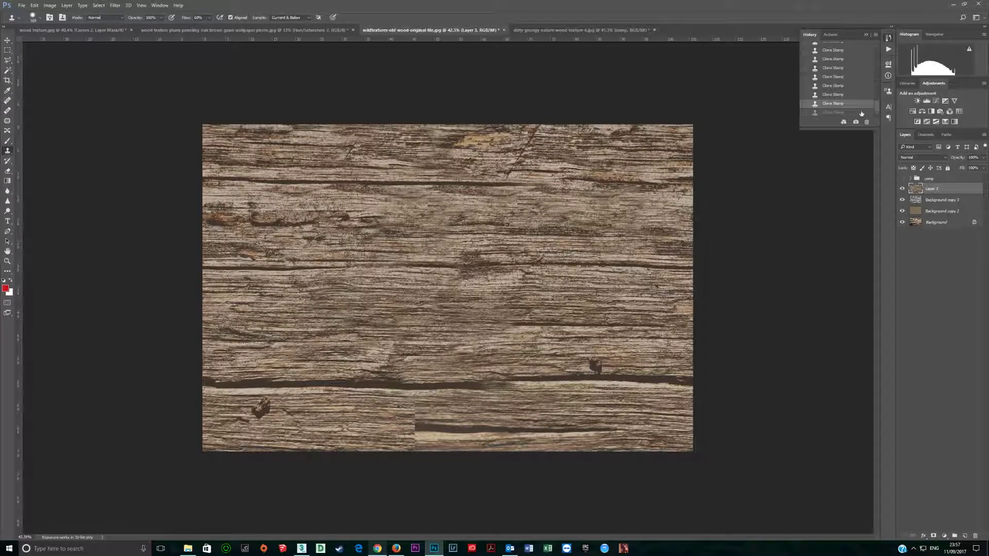
click(843, 95)
click(838, 86)
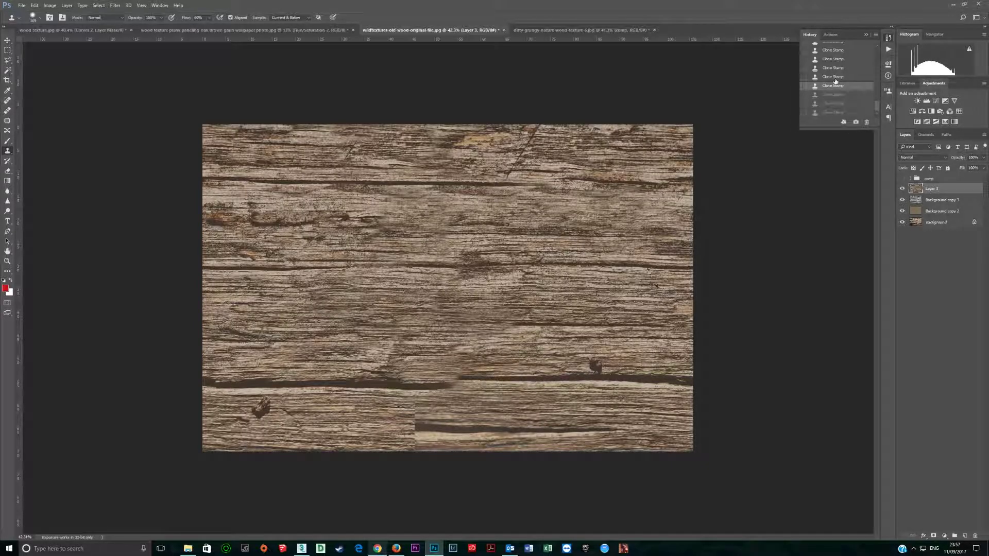
click(835, 76)
click(865, 35)
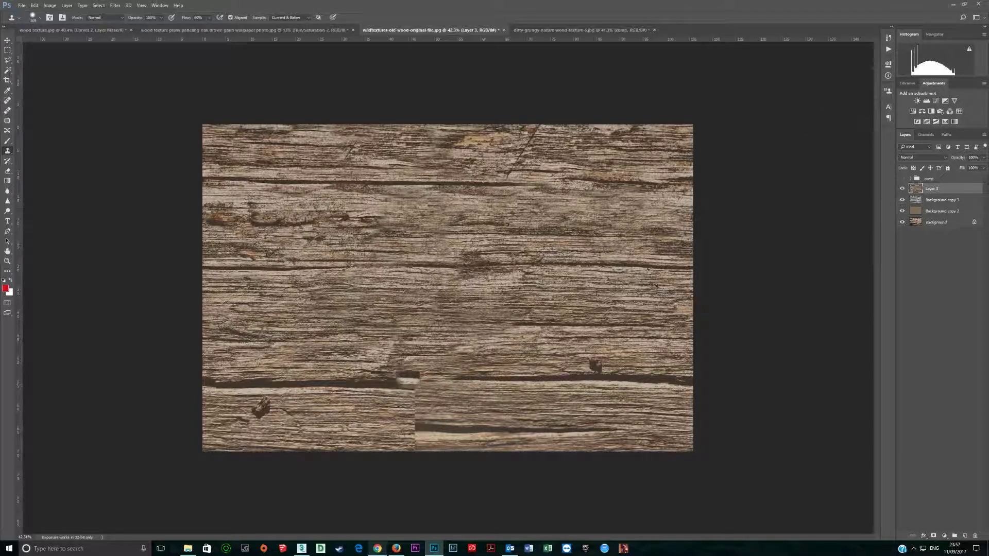
- Clone the lower crack leftward across the seam, and cover the bottom seam and the short dark crack beside it with grain
mouse_move(485, 373)
mouse_down()
mouse_move(364, 388)
mouse_move(396, 383)
mouse_move(216, 382)
mouse_up()
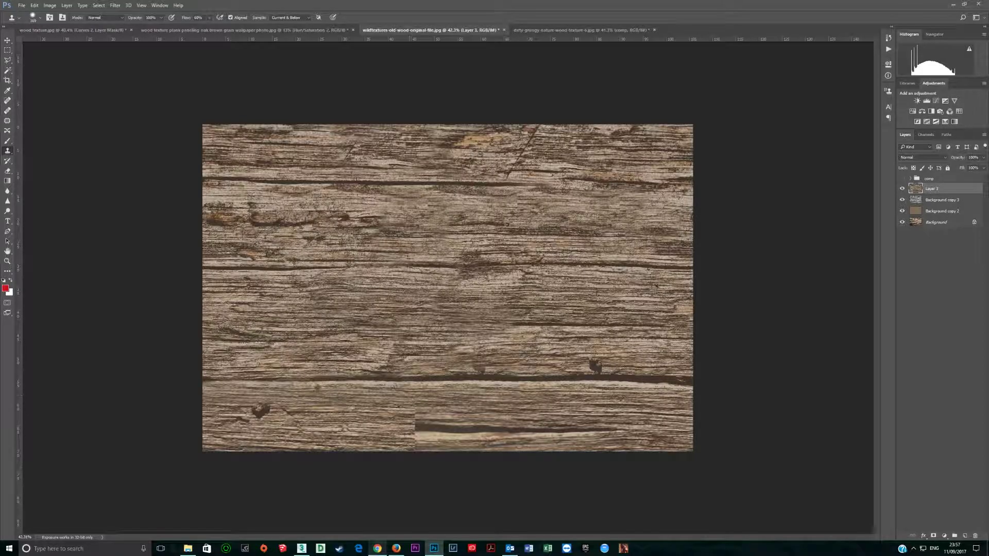
alt+click(327, 400)
mouse_move(425, 403)
mouse_down()
mouse_move(415, 402)
mouse_move(486, 408)
mouse_move(400, 439)
mouse_move(592, 428)
mouse_up()
key(ctrl+minus)
key(ctrl+plus)
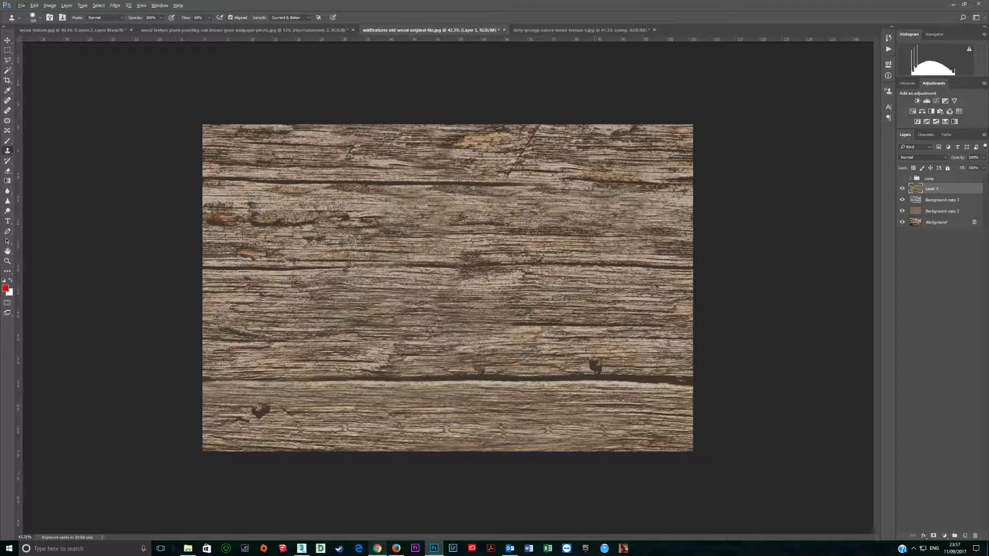
- Offset the stamped layer -1300 pixels horizontally and 1020 pixels vertically with Wrap Around
click(115, 5)
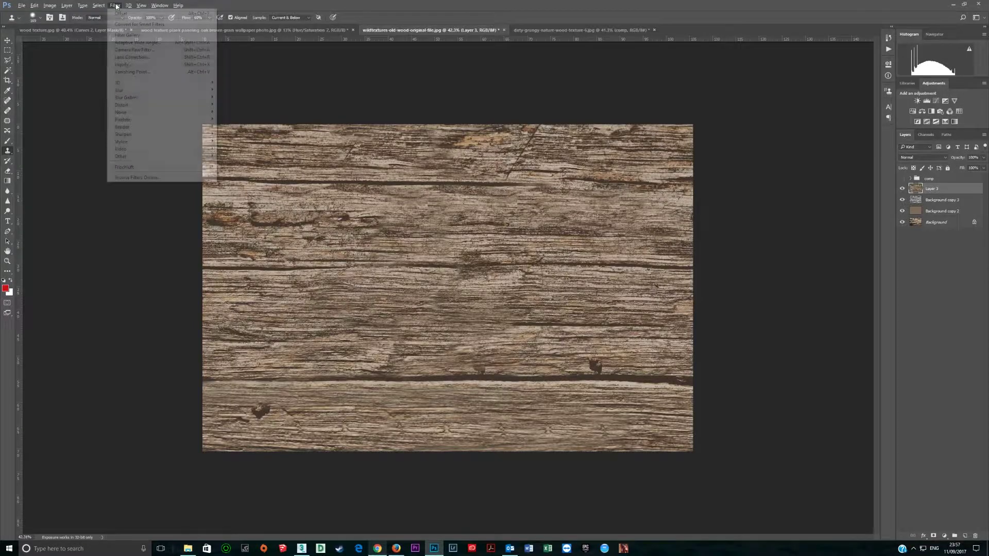
mouse_move(165, 156)
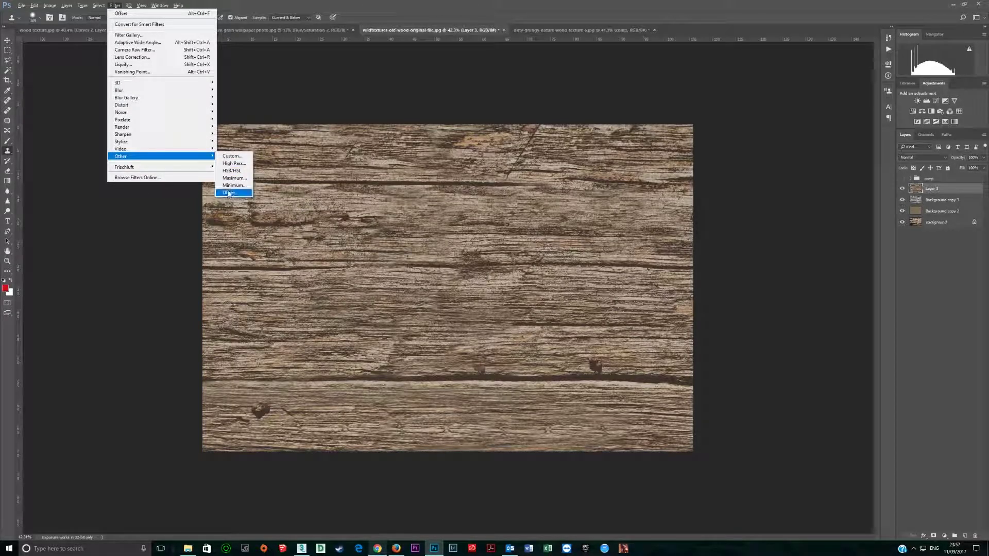
click(230, 192)
key(j)
key(BackSpace)
text(-1300)
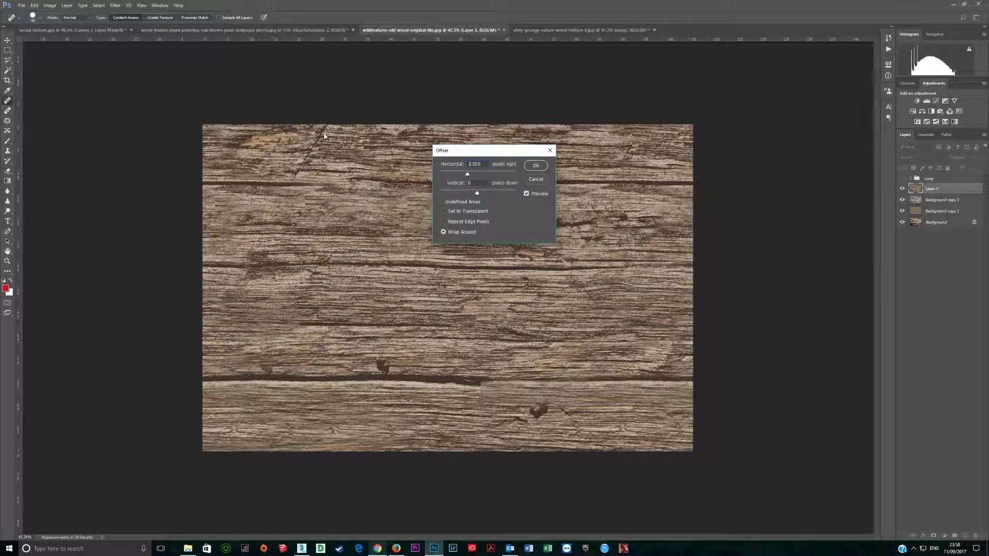
click(483, 192)
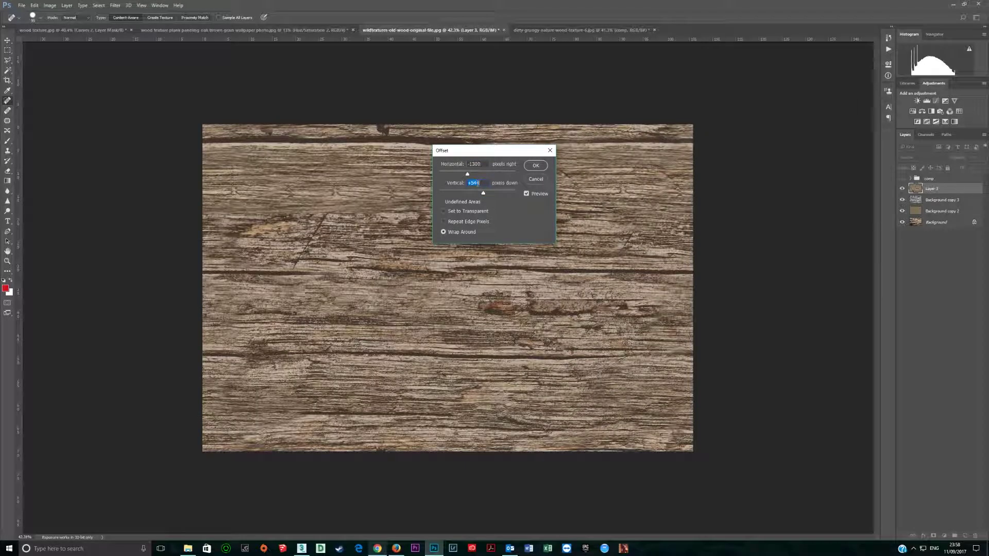
click(536, 166)
key(s)
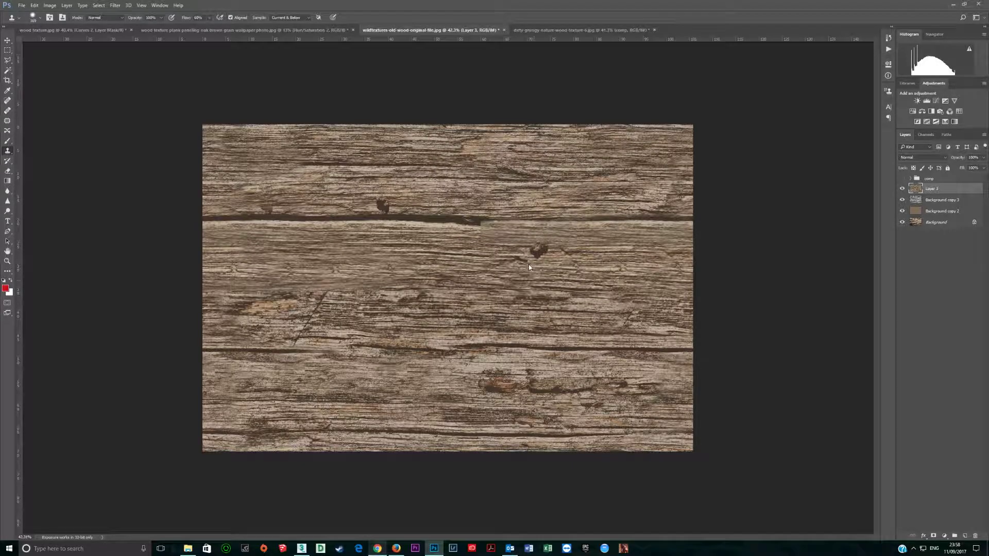
- Clone grain over the horizontal seam below the upper dark crack, and blend the abrupt break in that crack
click(515, 364)
key(ctrl+z)
mouse_move(554, 286)
mouse_down()
mouse_move(542, 269)
mouse_move(479, 266)
mouse_move(324, 278)
mouse_move(330, 273)
mouse_move(287, 265)
mouse_move(218, 291)
mouse_move(203, 278)
mouse_move(506, 244)
mouse_move(468, 221)
mouse_move(447, 228)
mouse_move(479, 226)
mouse_move(392, 239)
mouse_up()
alt+click(479, 228)
drag(542, 254, 546, 252)
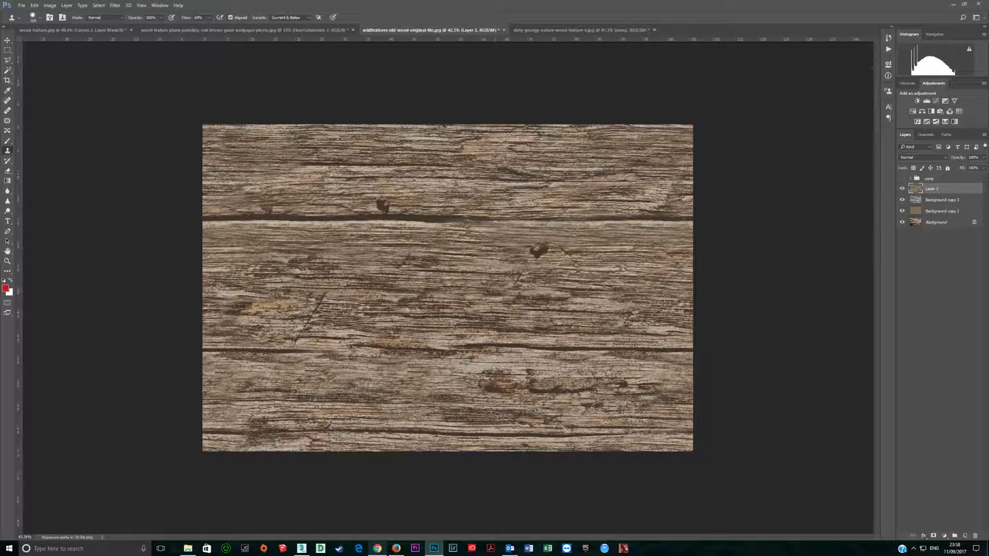
- Remove the dark knot below the upper crack using the Spot Healing Brush in Proximity Match mode
key(j)
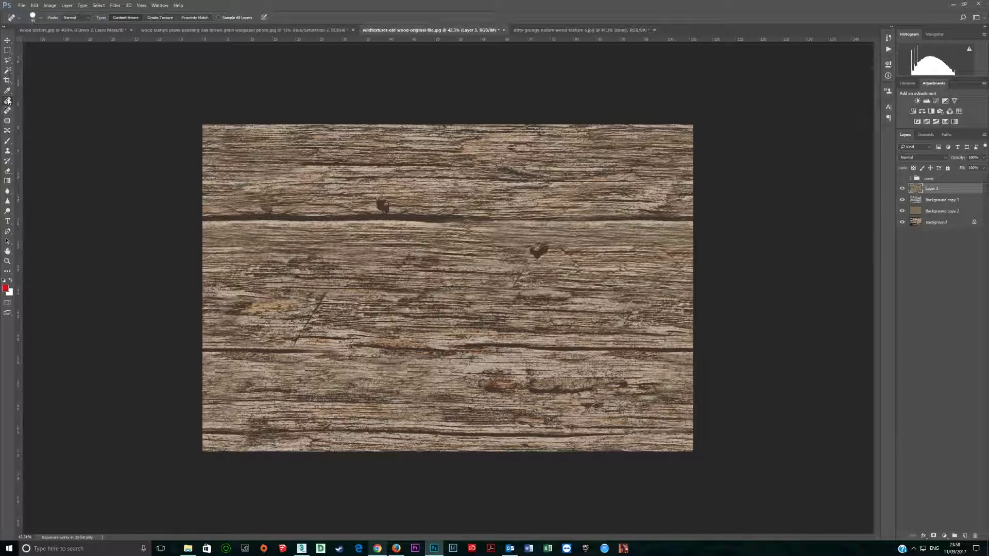
alt+right_click(528, 254)
click(536, 249)
key(ctrl+z)
click(198, 20)
click(536, 253)
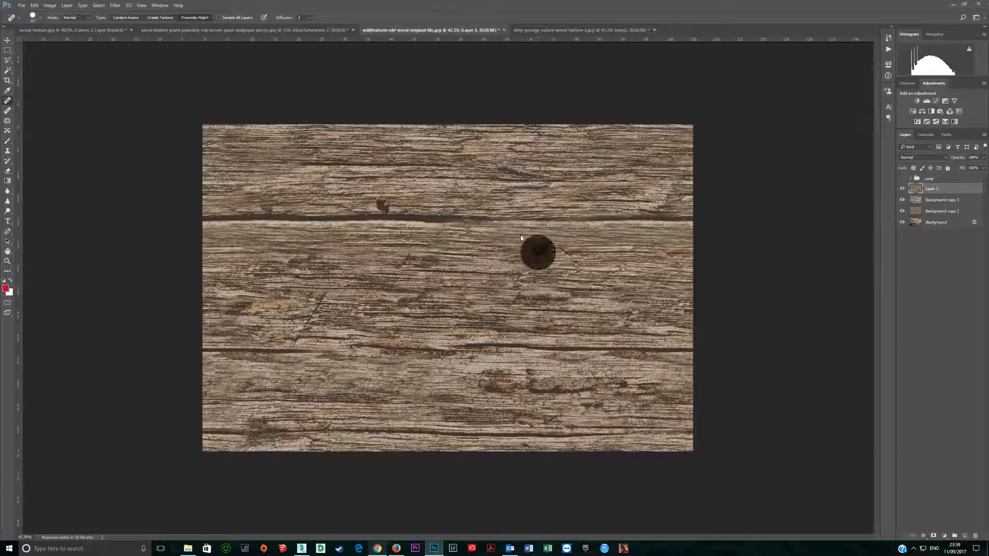
alt+right_click(536, 249)
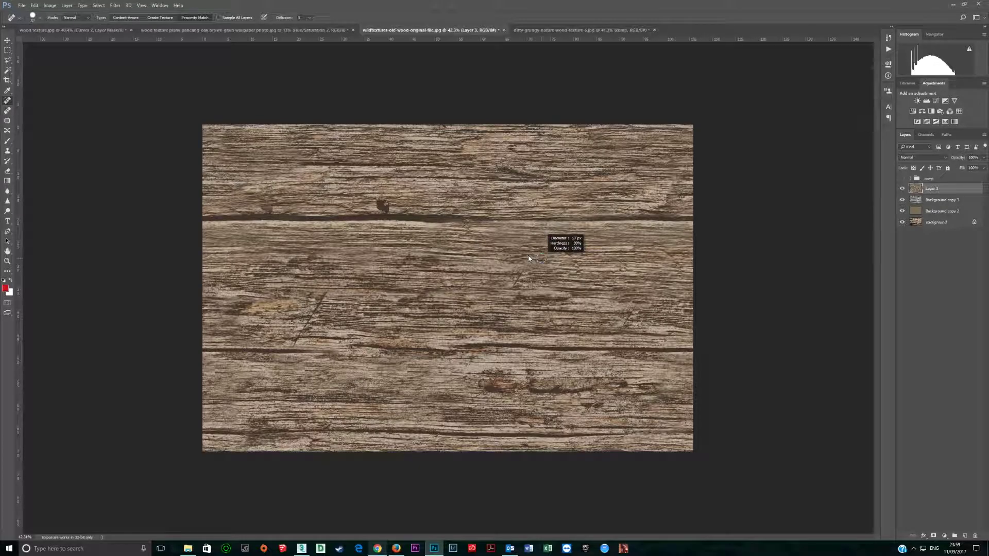
drag(537, 252, 494, 251)
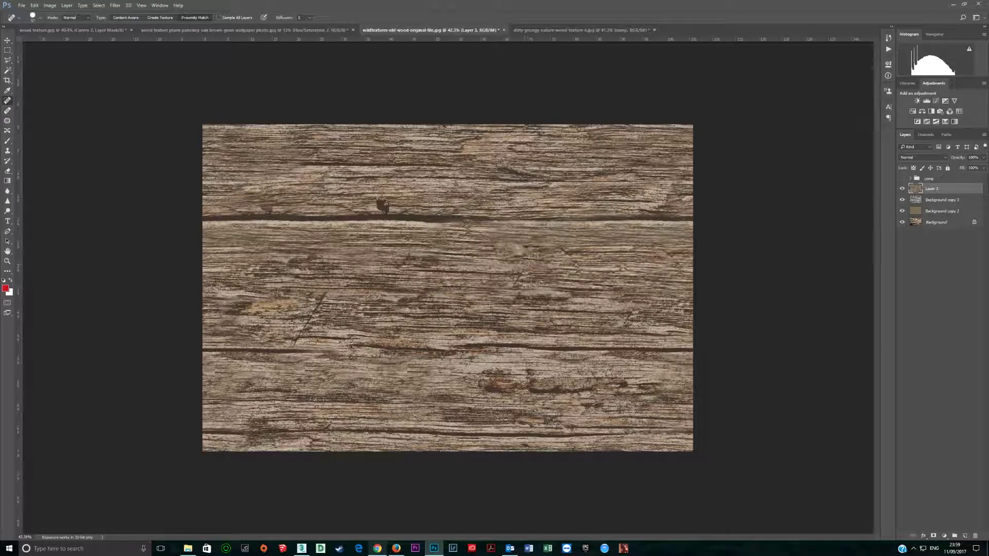
- Remove the dark knot just above the upper crack using the Spot Healing Brush in Content-Aware mode
alt+right_click(384, 207)
click(385, 205)
key(ctrl+z)
click(127, 17)
drag(375, 202, 387, 204)
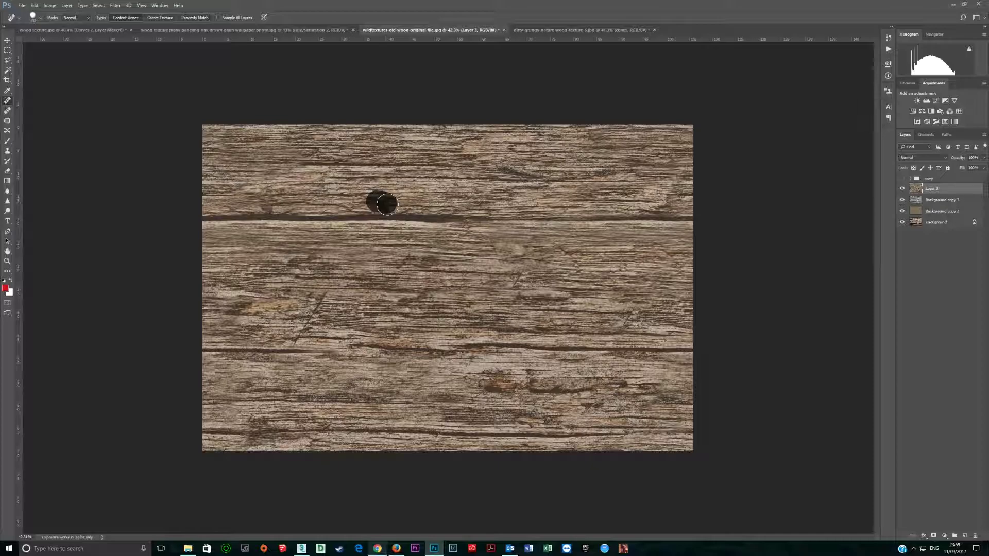
- Clone nearby grain over the healed patch just above the upper crack
scroll(339, 158, up, 6)
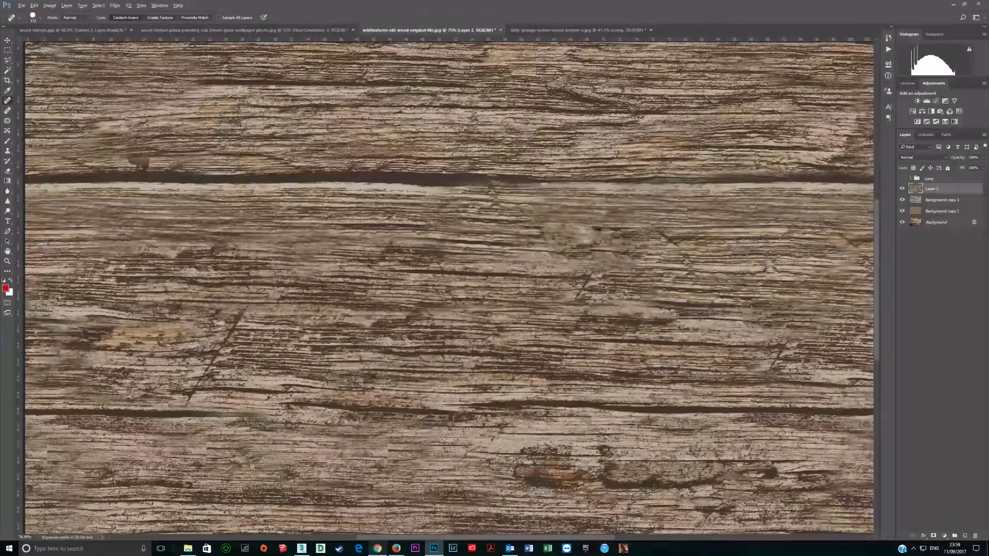
key(s)
alt+click(334, 140)
mouse_move(350, 155)
mouse_down()
mouse_move(340, 155)
mouse_move(372, 153)
mouse_up()
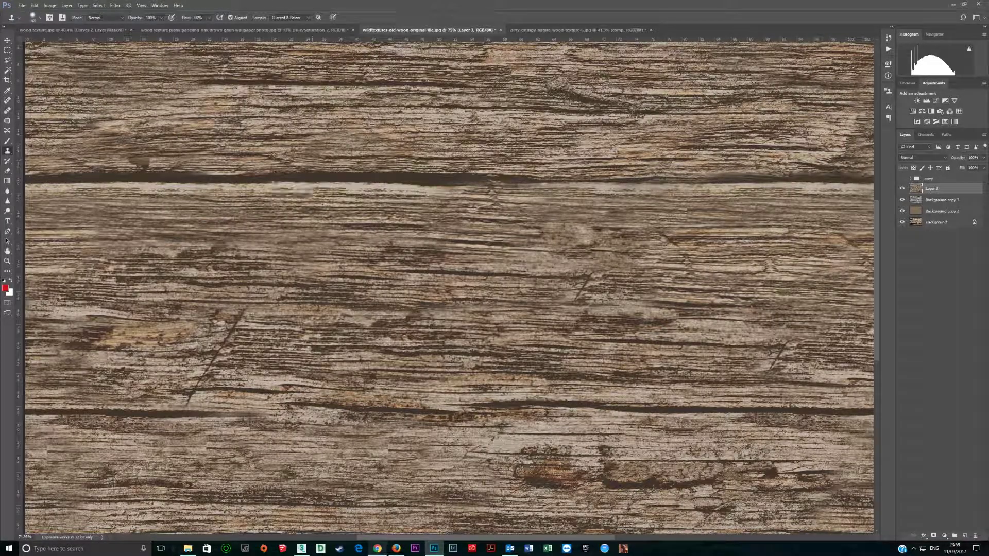
- Offset the layer 0 pixels horizontally and -1020 pixels vertically with Wrap Around
scroll(403, 280, down, 5)
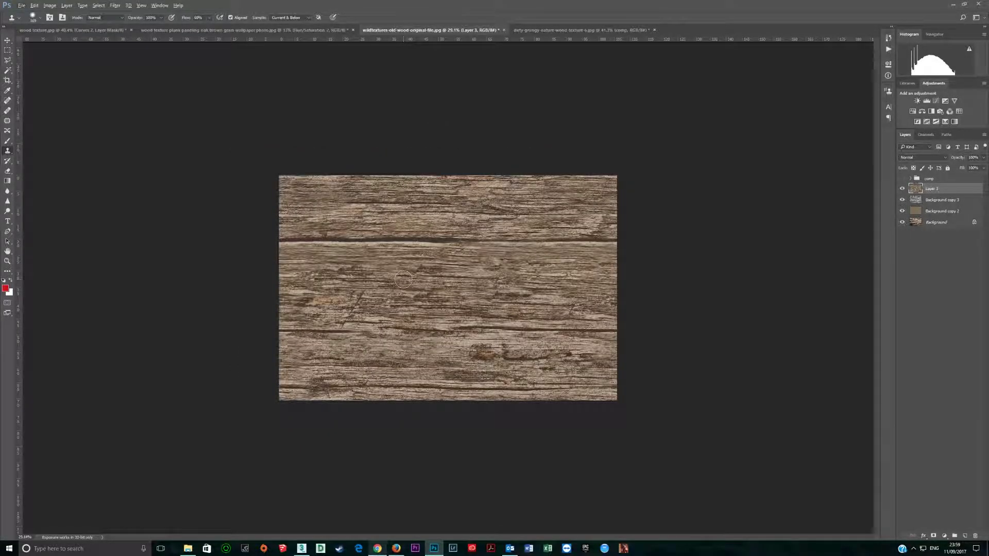
click(118, 6)
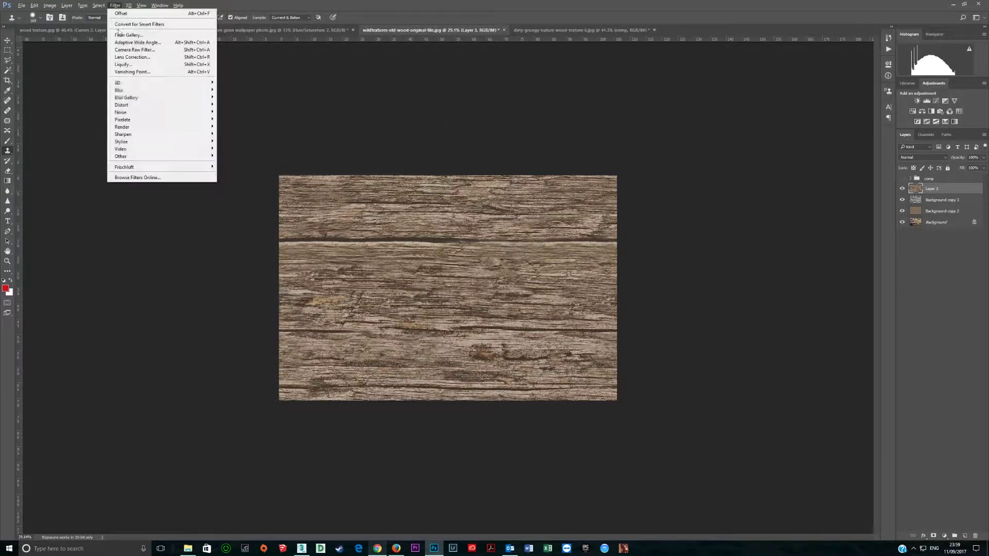
mouse_move(196, 156)
click(229, 192)
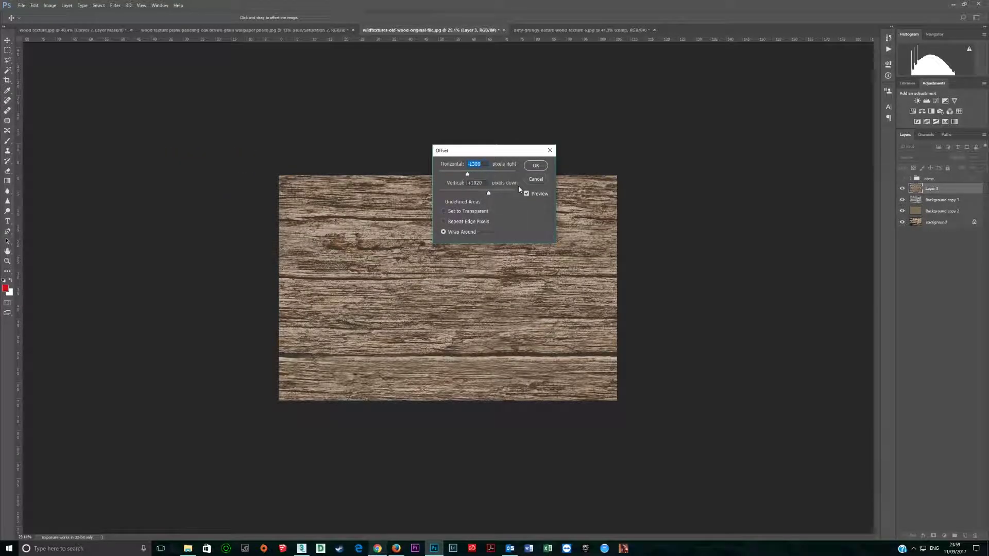
text(0)
key(Tab)
key(j)
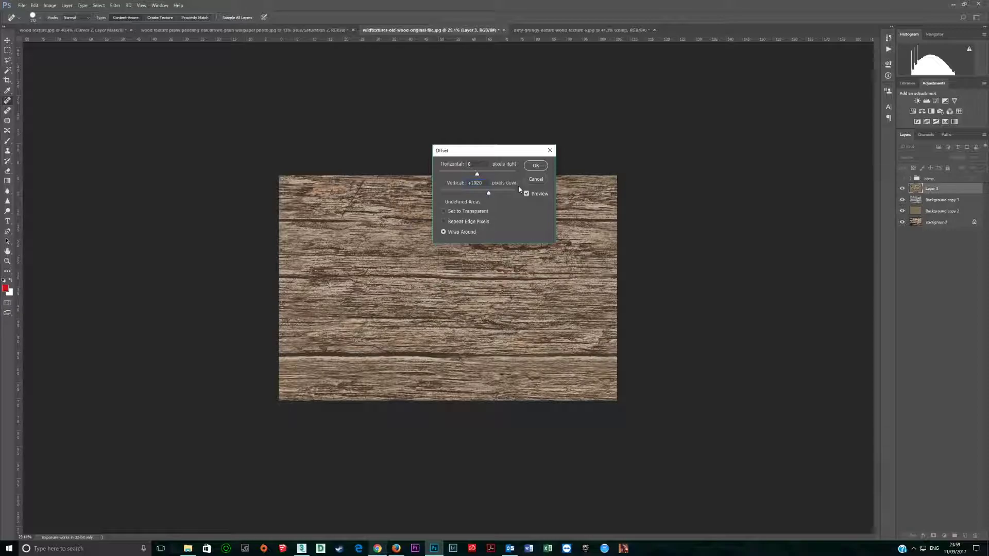
key(BackSpace)
text(-)
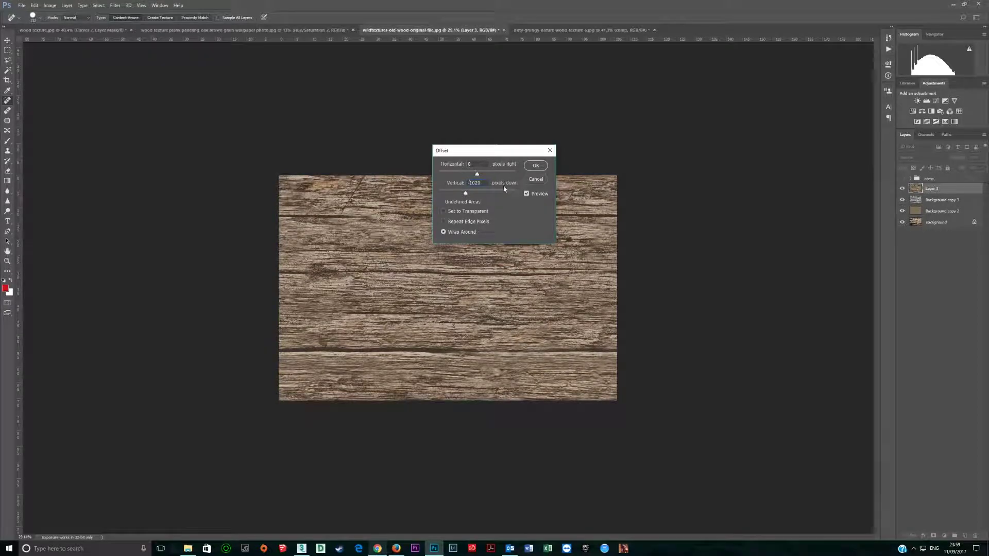
click(538, 167)
key(s)
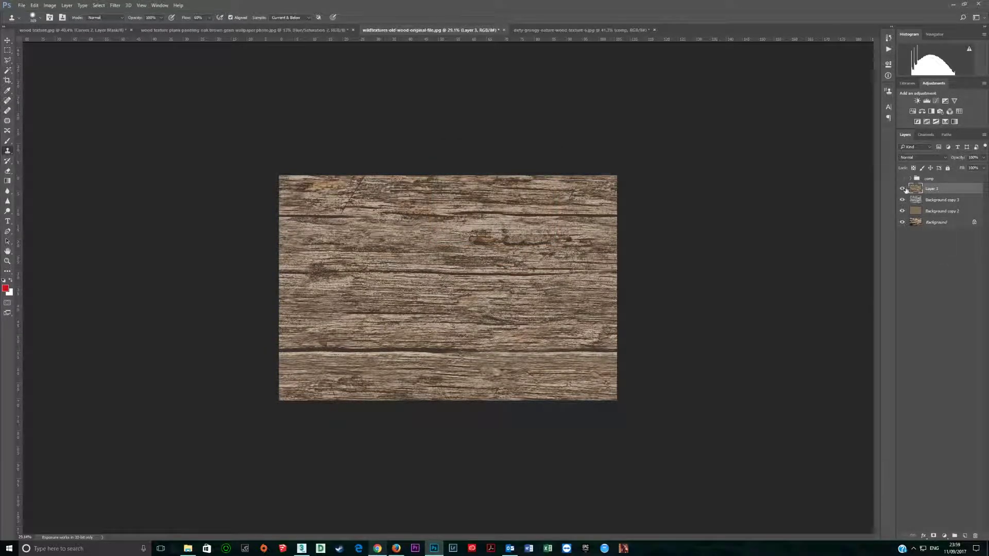
- Group the stamped layer with both Background copies, and toggle the group's visibility to compare it with the original texture
shift+click(941, 213)
click(954, 536)
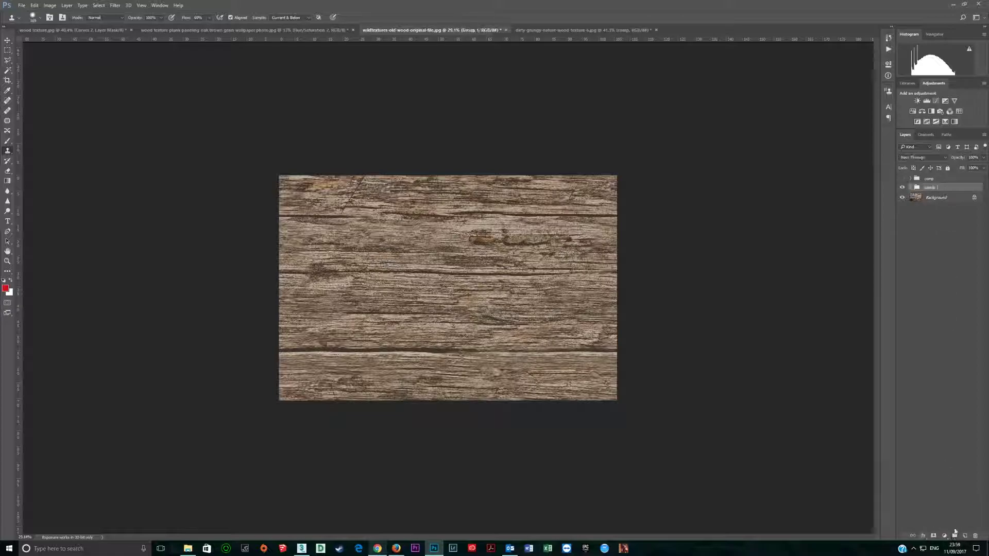
click(902, 188)
click(902, 188)
click(901, 187)
click(901, 187)
scroll(704, 192, up, 2)
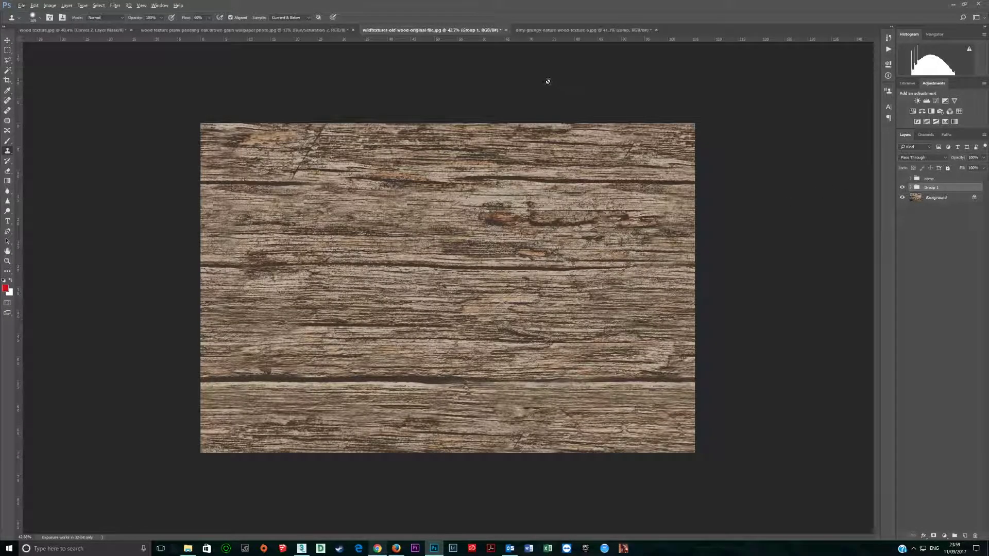
- Switch to the dirty-grungy-nature-wood texture document, hide its comp group, and duplicate the Background layer twice
click(561, 29)
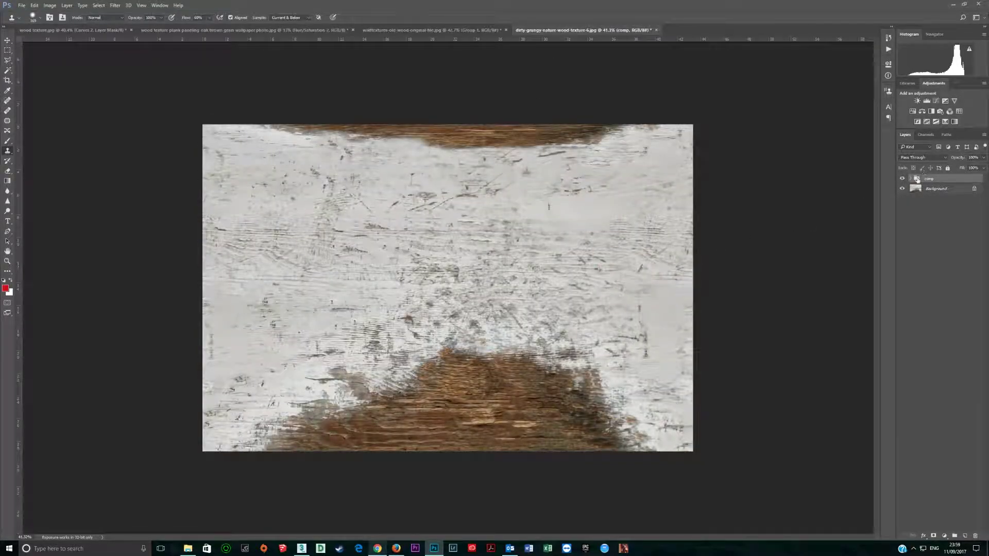
click(901, 178)
click(921, 189)
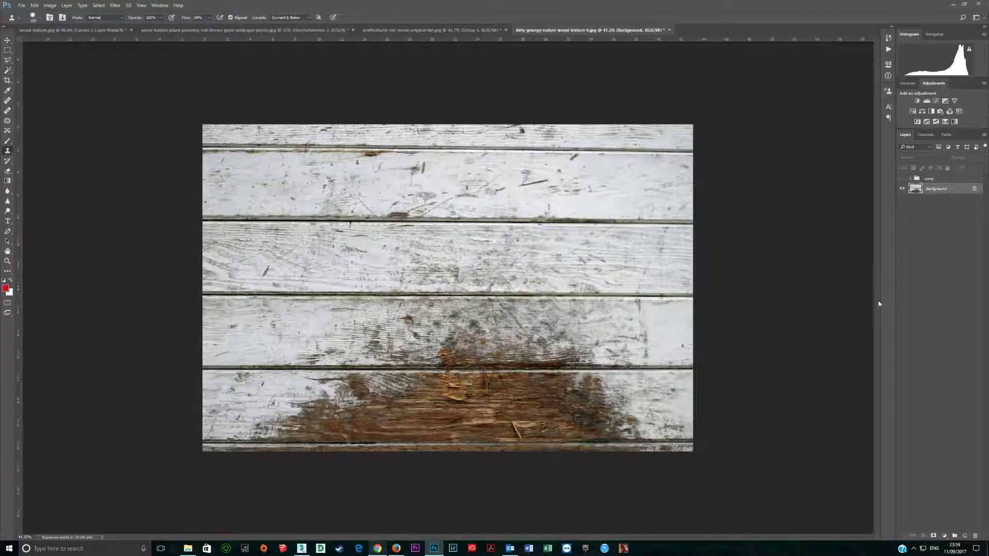
key(ctrl+j)
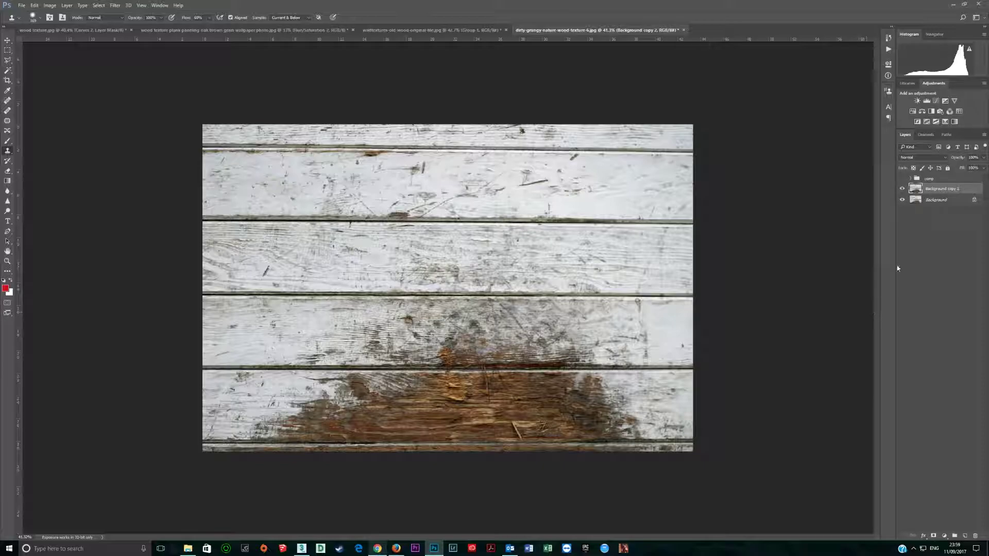
key(ctrl+j)
- Hide Background copy 3 and apply the Average blur to Background copy 2
click(903, 189)
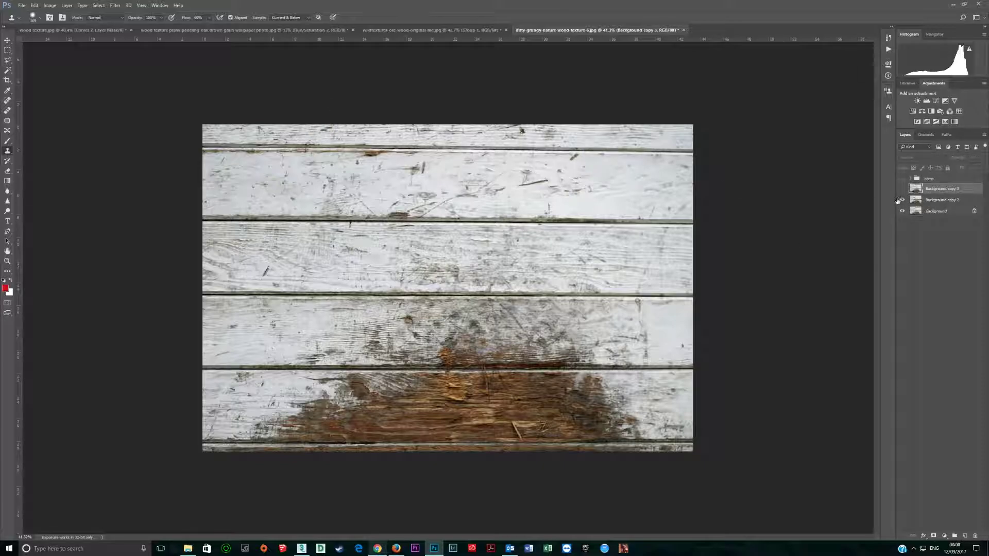
click(927, 201)
click(115, 5)
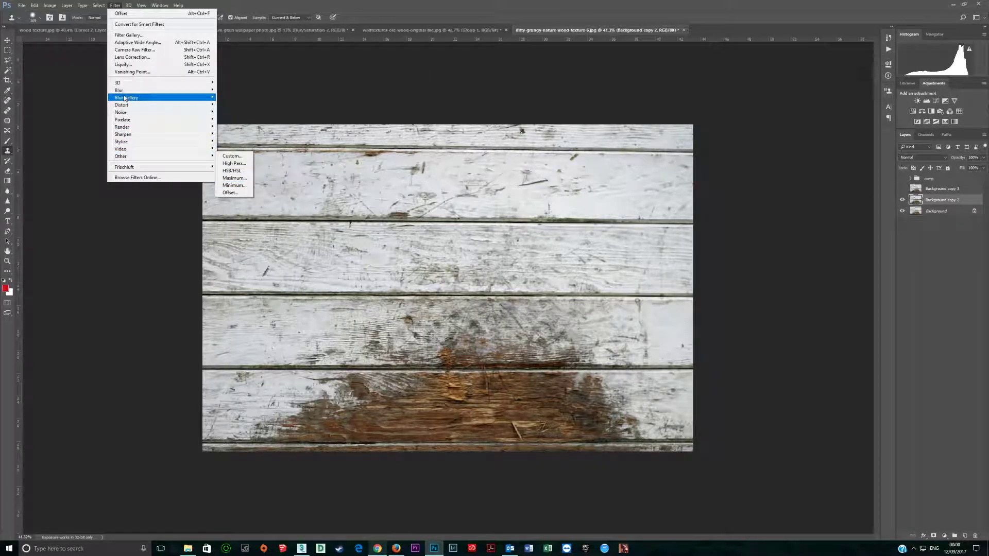
mouse_move(126, 92)
click(229, 90)
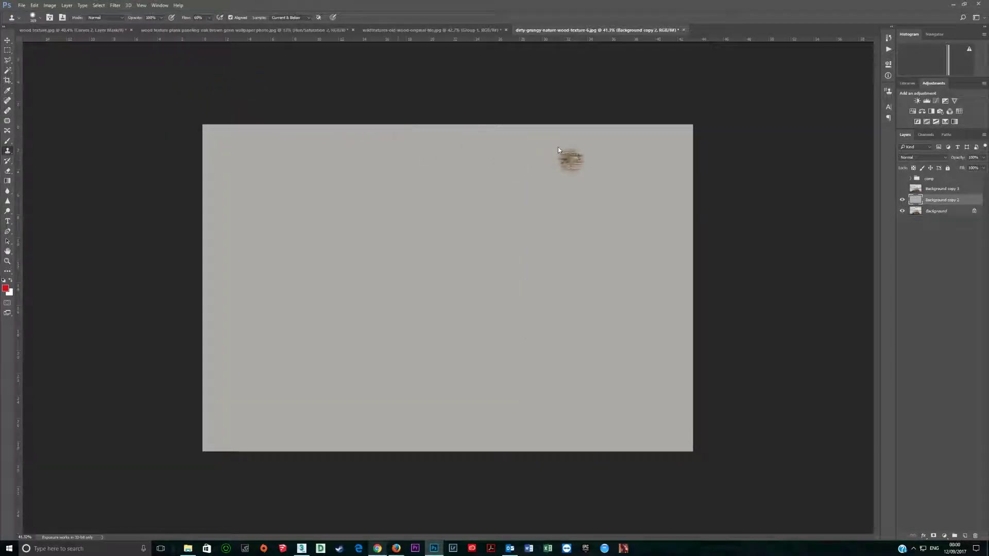
- Show Background copy 3 and apply the High Pass filter to it with an adjusted radius
click(902, 189)
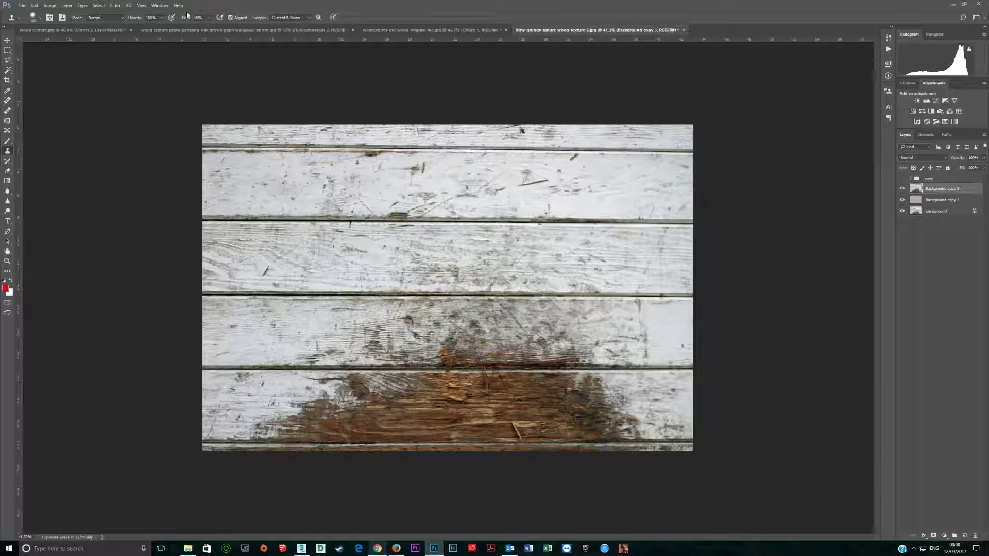
click(115, 5)
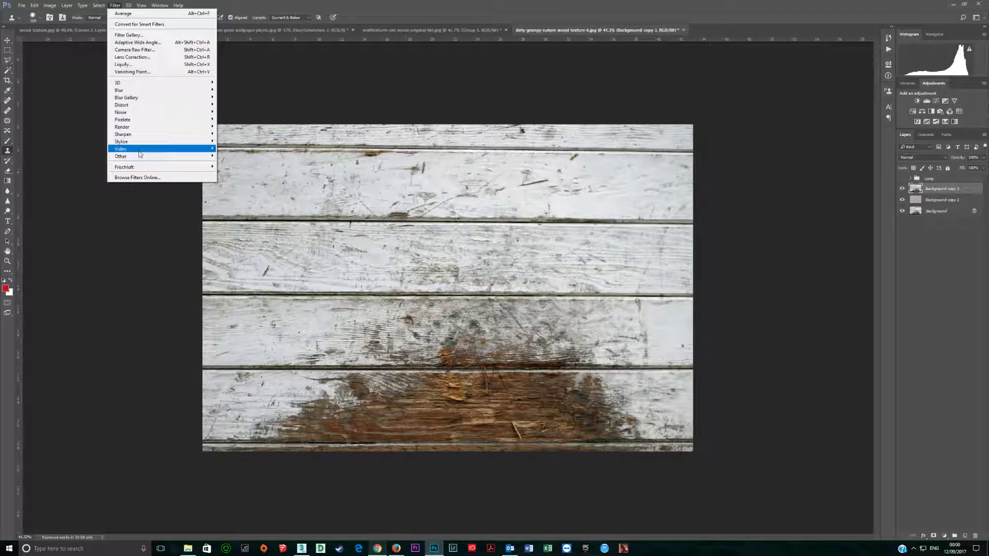
mouse_move(139, 156)
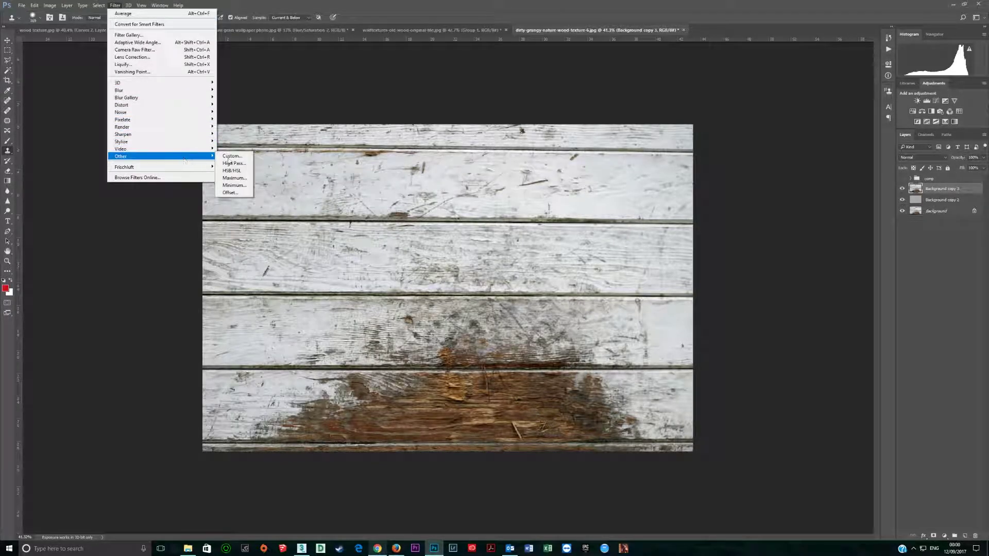
click(238, 166)
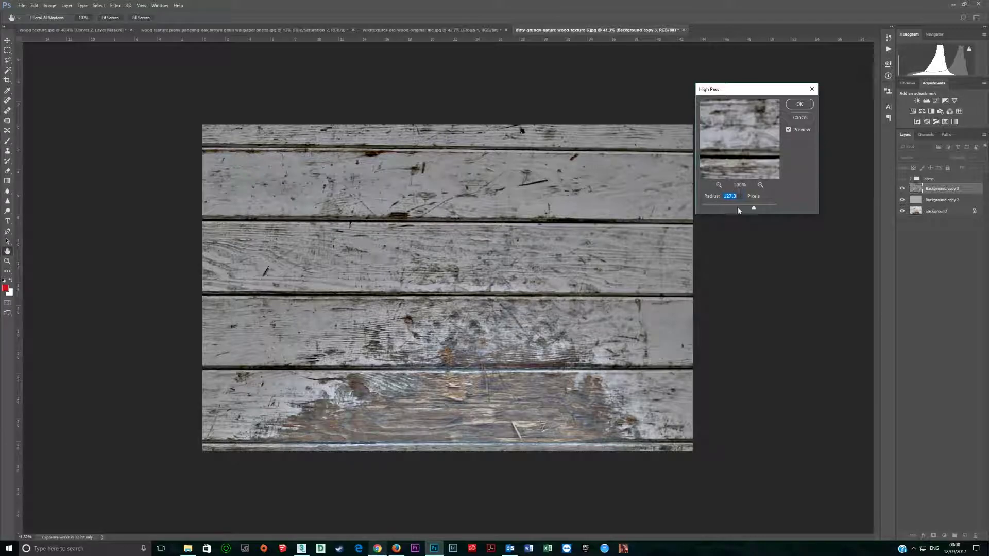
drag(748, 208, 744, 210)
click(750, 208)
key(Return)
click(798, 104)
- Stamp all visible layers into a new layer above Background copy 3
key(s)
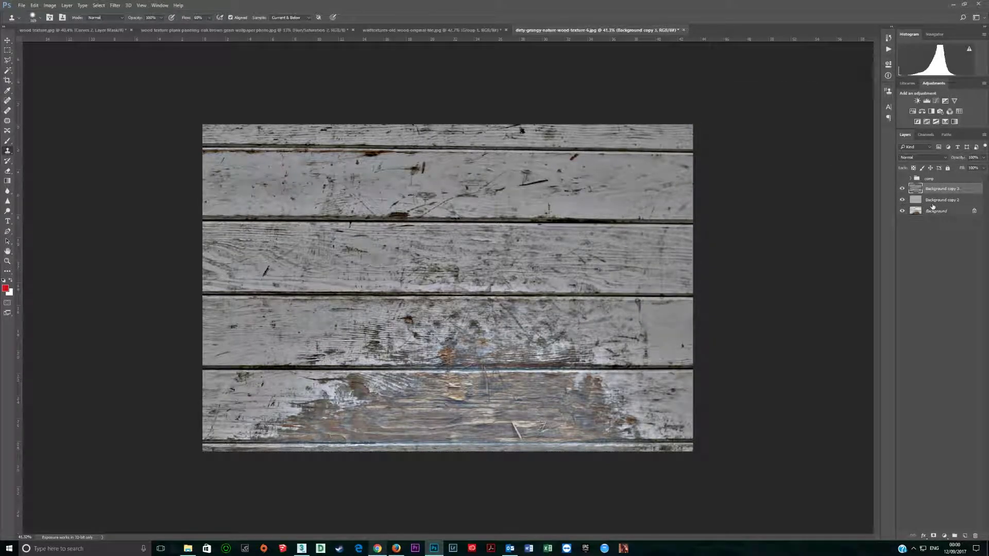
key(ctrl+shift+alt+e)
mouse_move(902, 188)
mouse_down()
mouse_move(902, 210)
mouse_move(902, 189)
mouse_up()
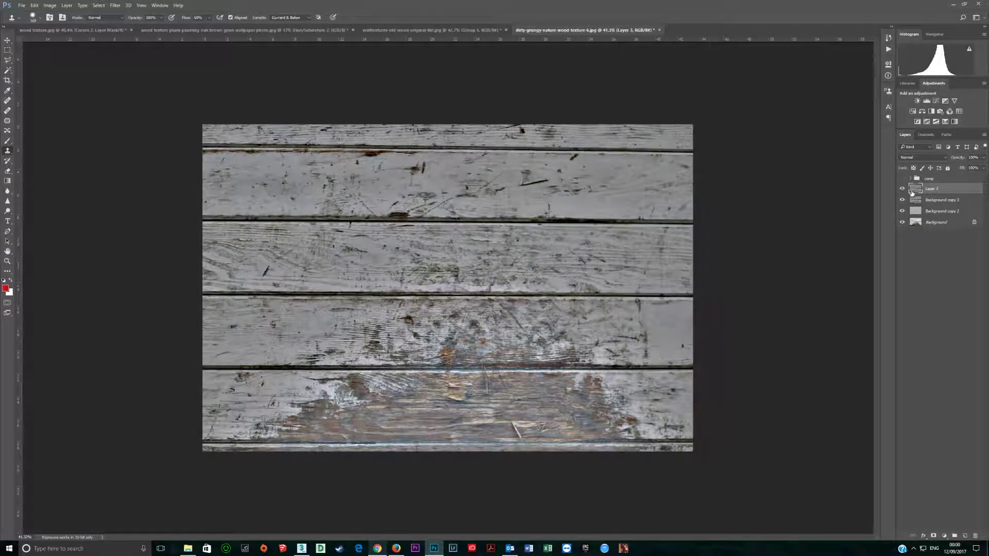
- Remove all the dark horizontal gaps between the planks on the stamped layer with straight Content-Aware Spot Healing strokes
key(j)
alt+right_click(454, 230)
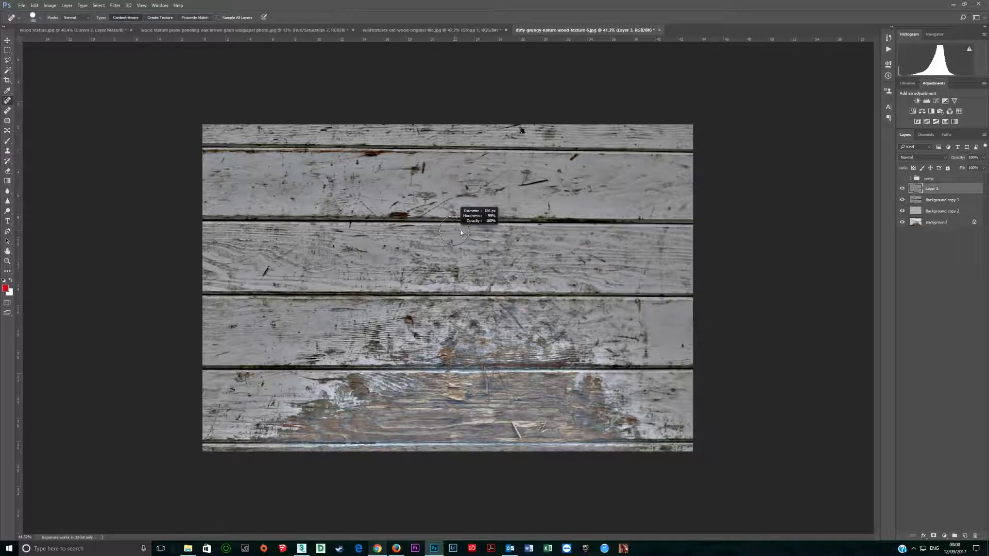
drag(457, 229, 448, 230)
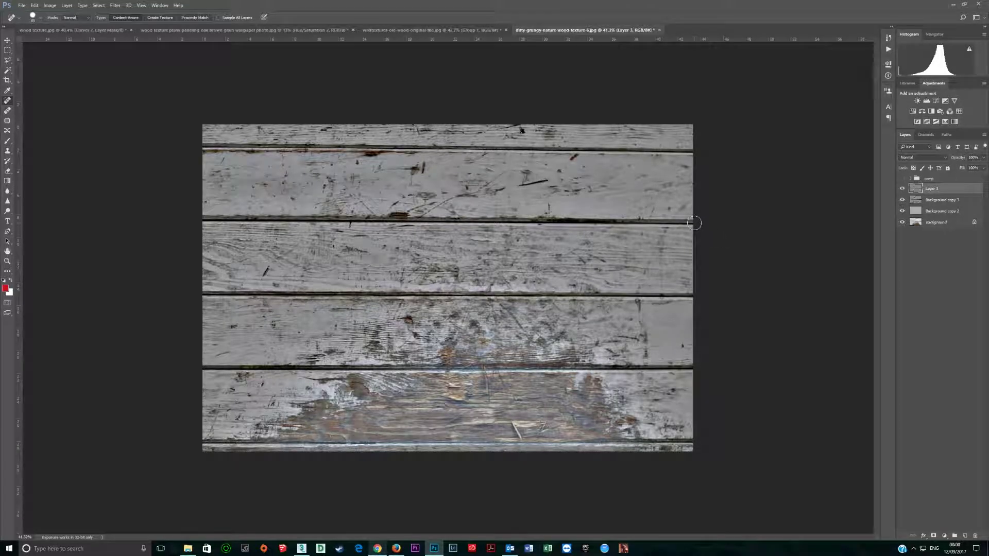
shift+click(201, 218)
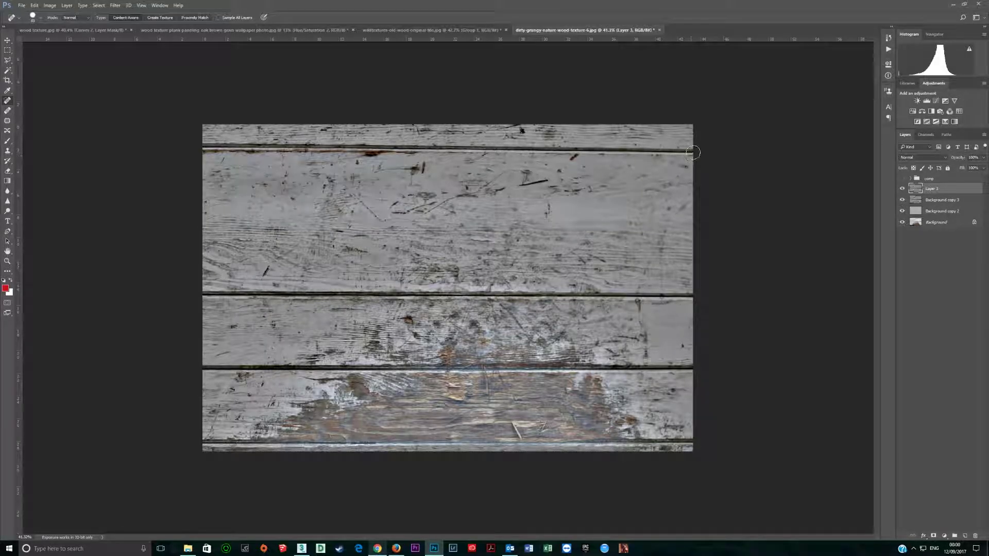
click(575, 160)
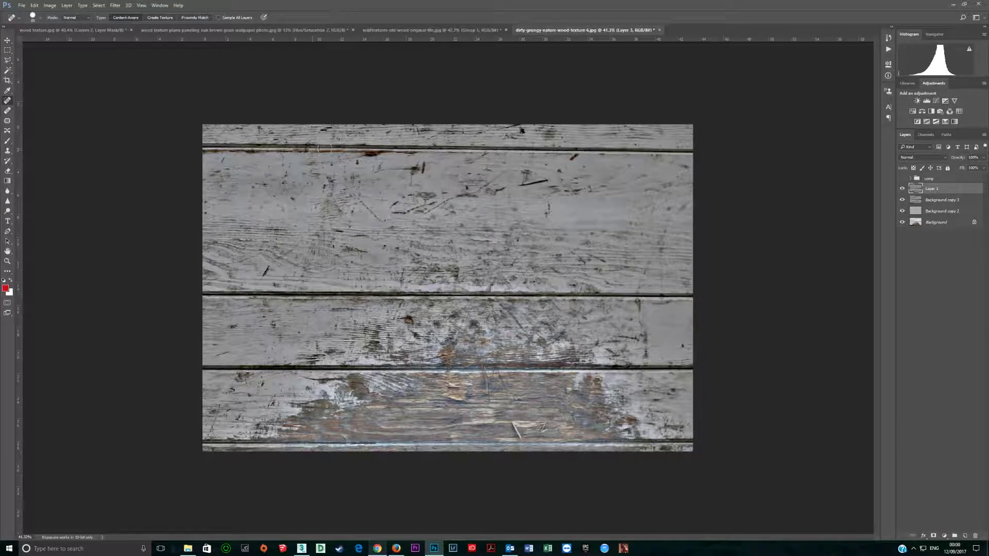
shift+click(196, 147)
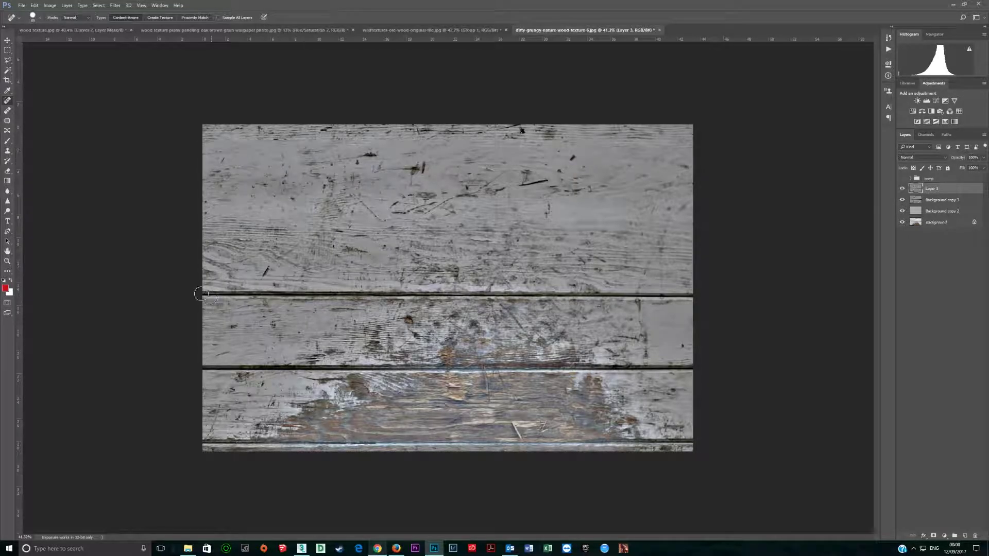
shift+click(698, 299)
click(695, 367)
shift+click(202, 368)
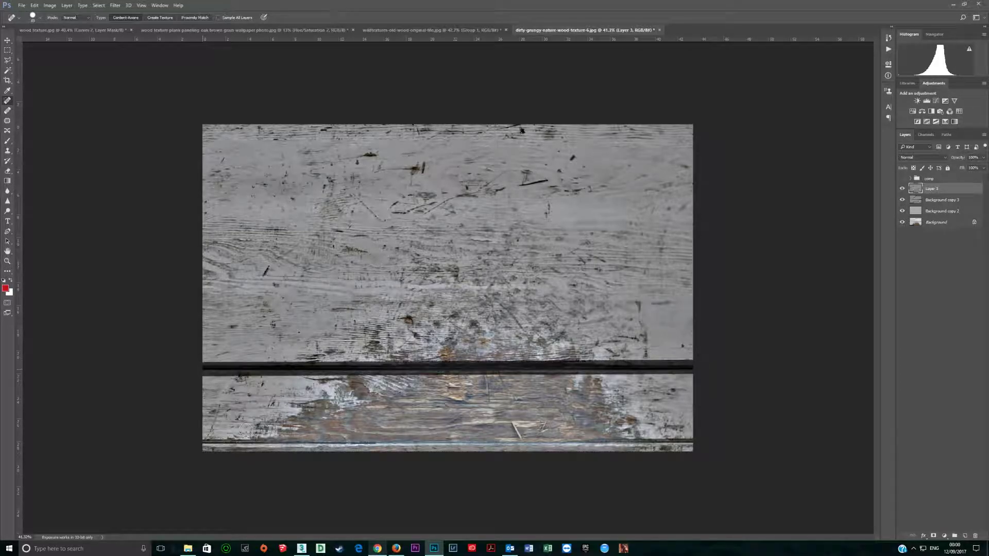
click(204, 442)
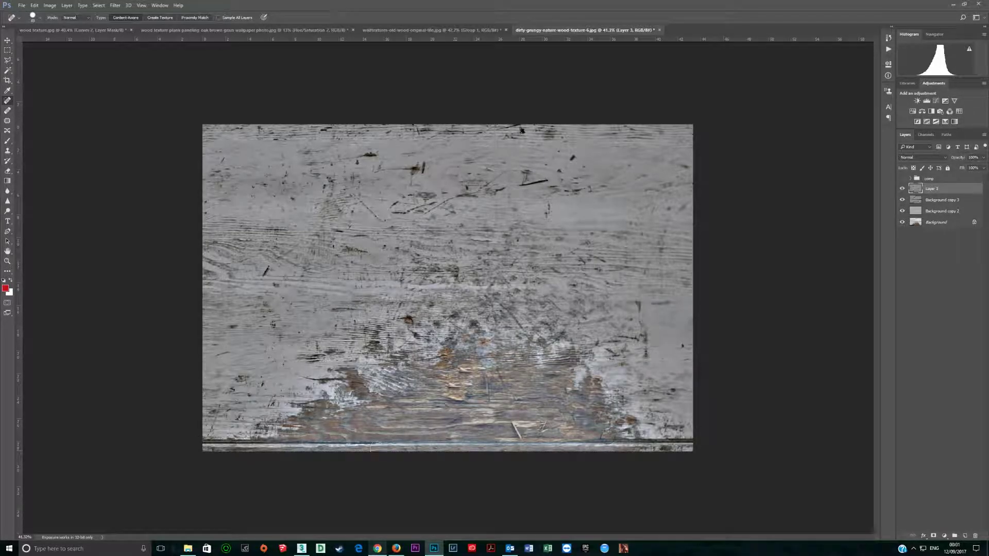
shift+click(692, 442)
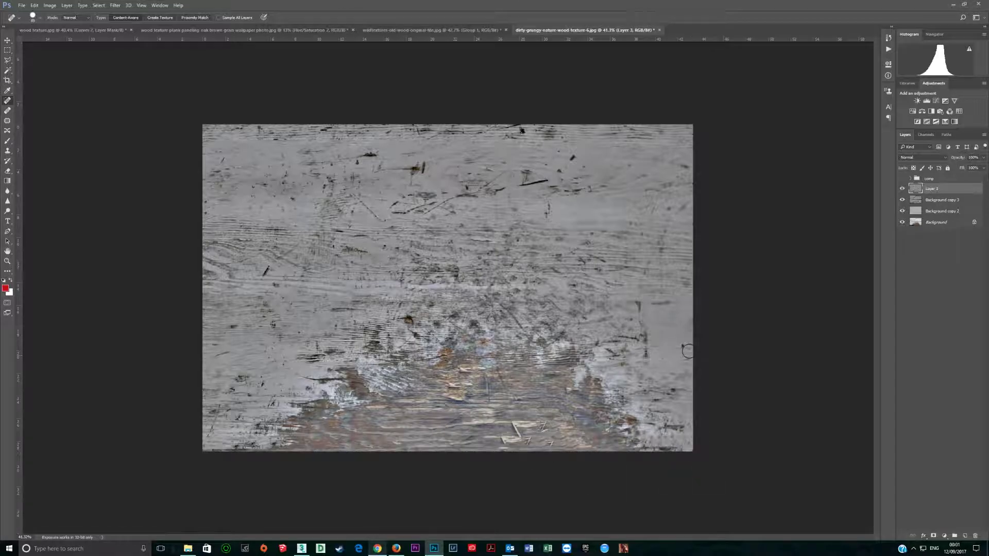
- Duplicate the original Background layer and place the copy above the healed stamped layer, keeping the layers beneath it shown
click(901, 212)
click(927, 223)
drag(901, 188, 902, 211)
click(932, 190)
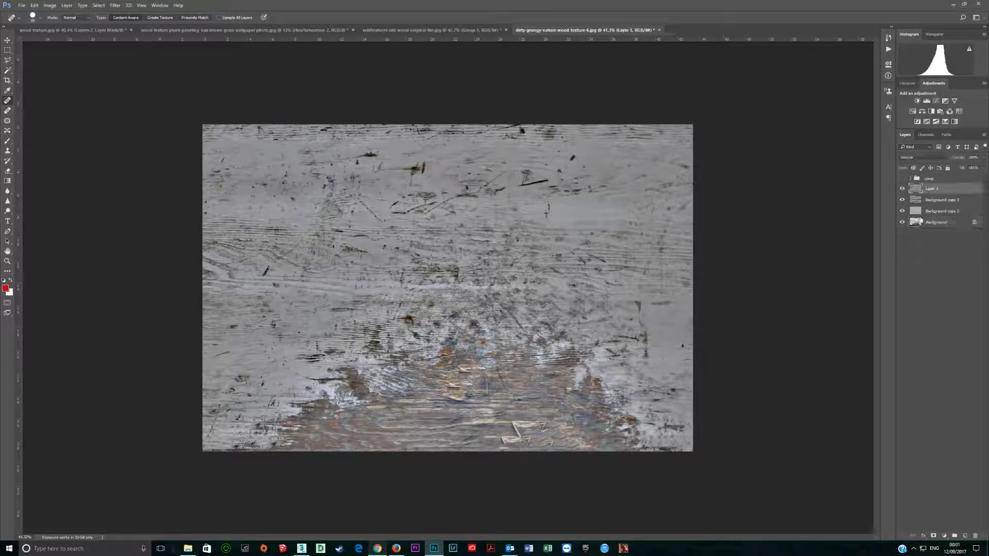
click(931, 222)
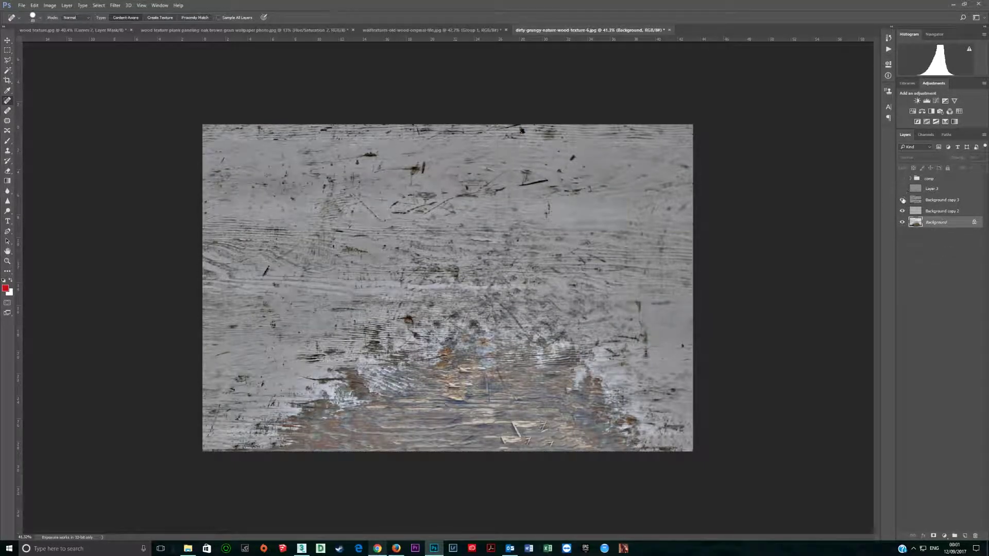
drag(902, 200, 902, 211)
key(ctrl+j)
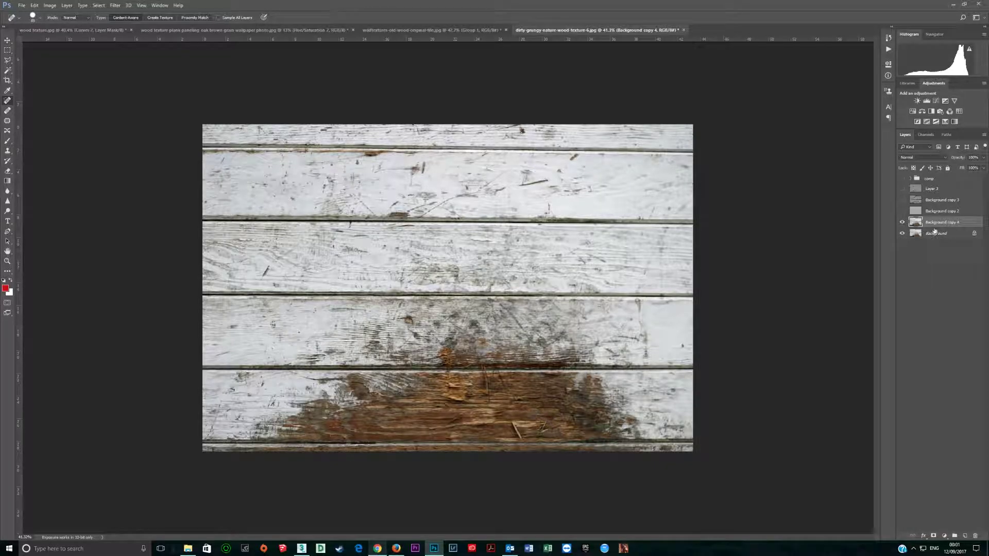
drag(940, 223, 933, 185)
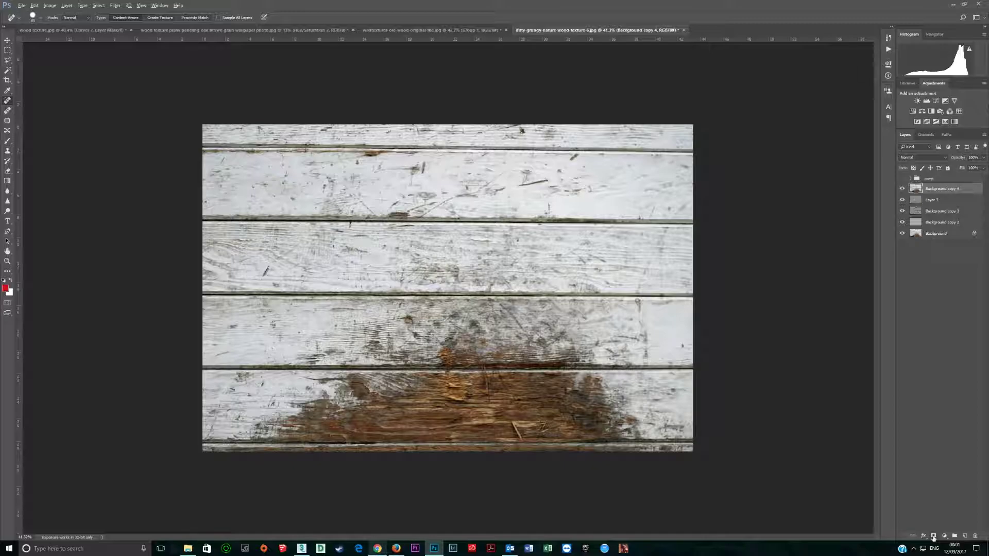
alt+click(933, 536)
key(ctrl+z)
click(934, 536)
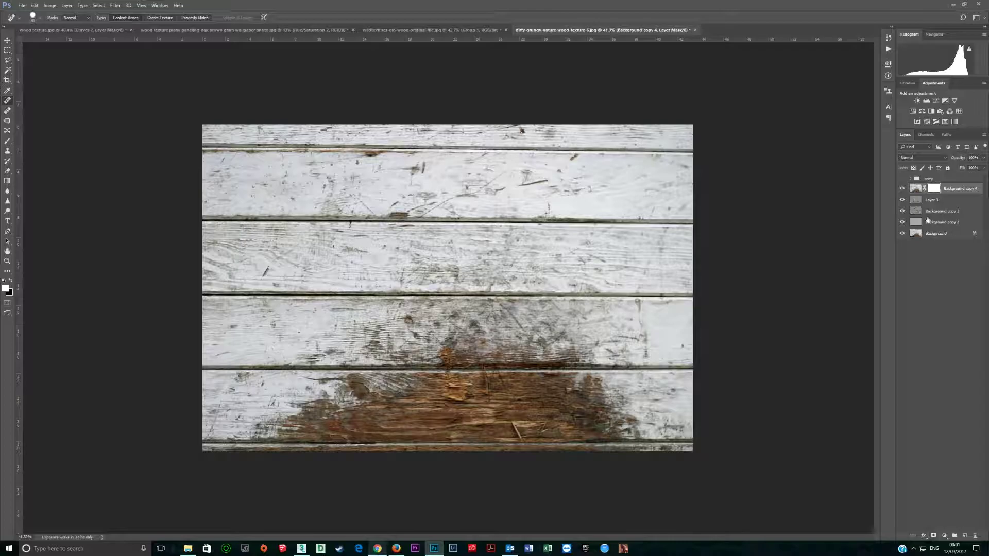
click(975, 536)
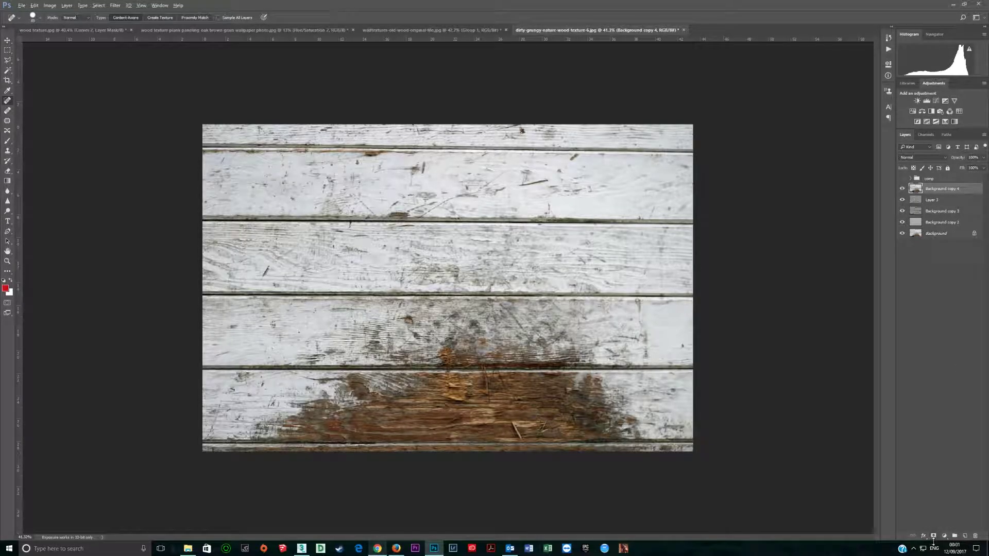
- Add a black mask to Background copy 4 and paint white with an enlarged brush to reveal the brown bare-wood patch
alt+click(933, 536)
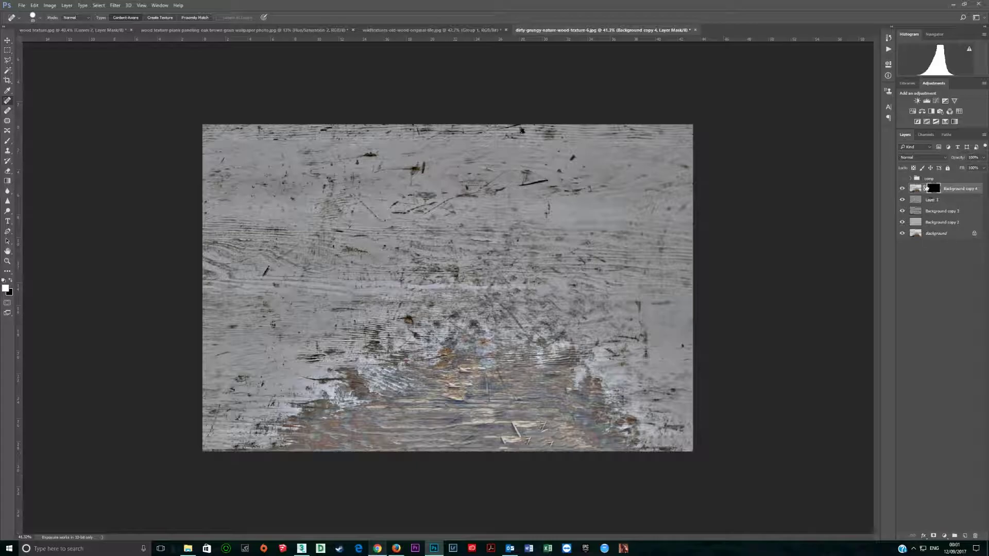
key(b)
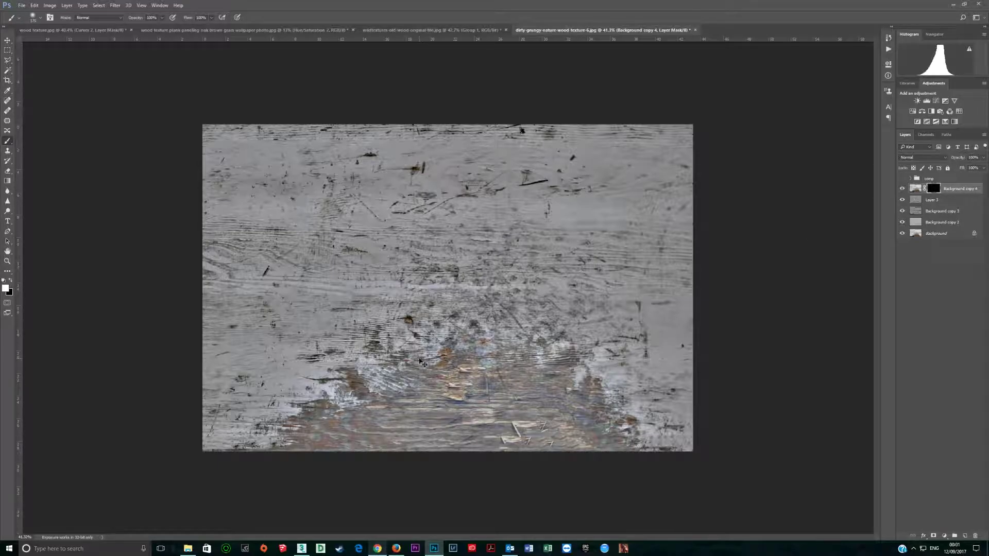
alt+right_click(410, 362)
drag(408, 361, 441, 377)
drag(340, 446, 495, 440)
mouse_move(493, 400)
mouse_down()
mouse_move(441, 406)
mouse_move(501, 377)
mouse_move(466, 381)
mouse_move(554, 438)
mouse_up()
drag(489, 404, 511, 400)
mouse_move(491, 340)
mouse_down()
mouse_move(532, 420)
mouse_move(415, 395)
mouse_move(418, 370)
mouse_move(396, 369)
mouse_move(403, 358)
mouse_move(376, 392)
mouse_move(283, 430)
mouse_move(262, 424)
mouse_move(377, 435)
mouse_up()
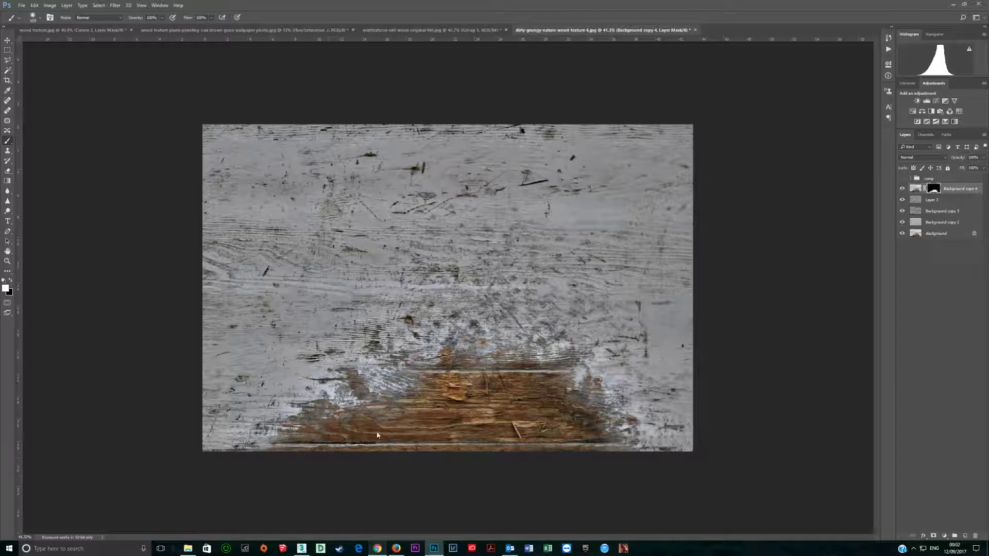
- Merge the masked Background copy 4 with the healed stamped layer beneath it
click(916, 190)
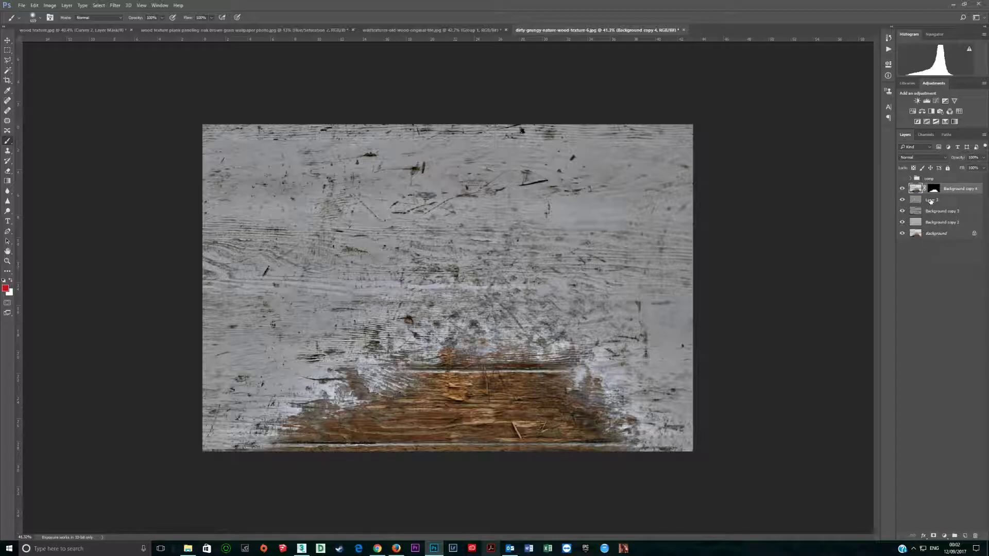
shift+click(944, 203)
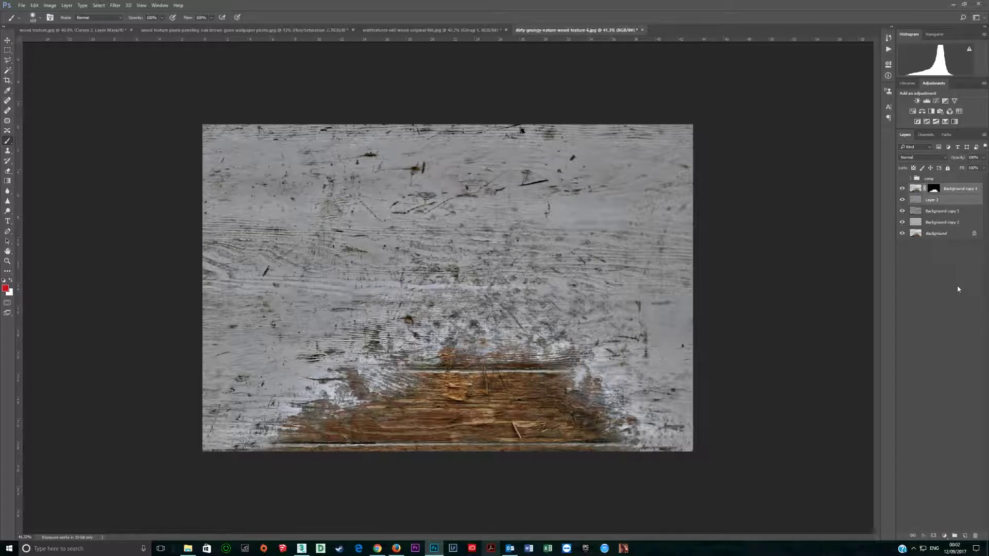
key(ctrl+e)
- Heal the two plank gaps crossing the brown wood patch with the Spot Healing Brush
key(j)
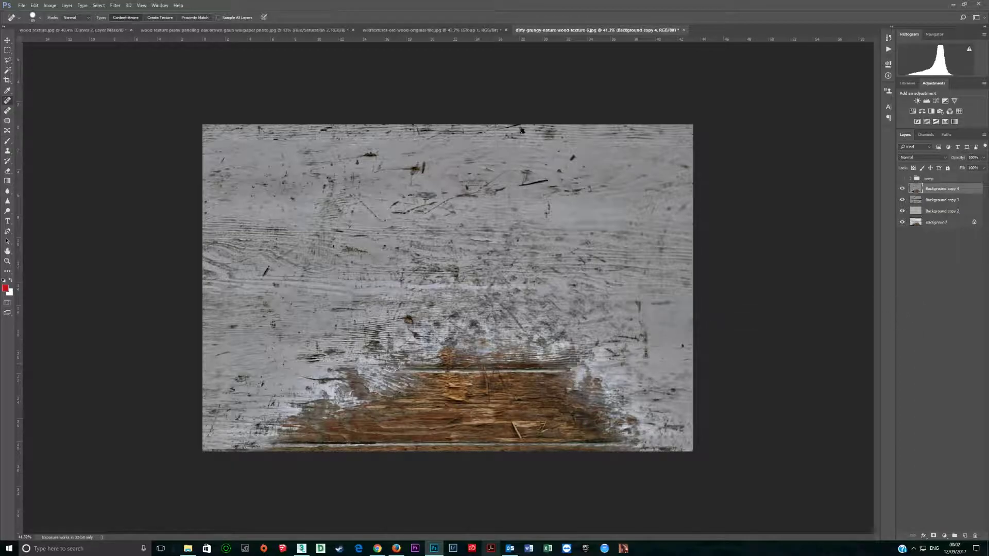
drag(395, 368, 570, 369)
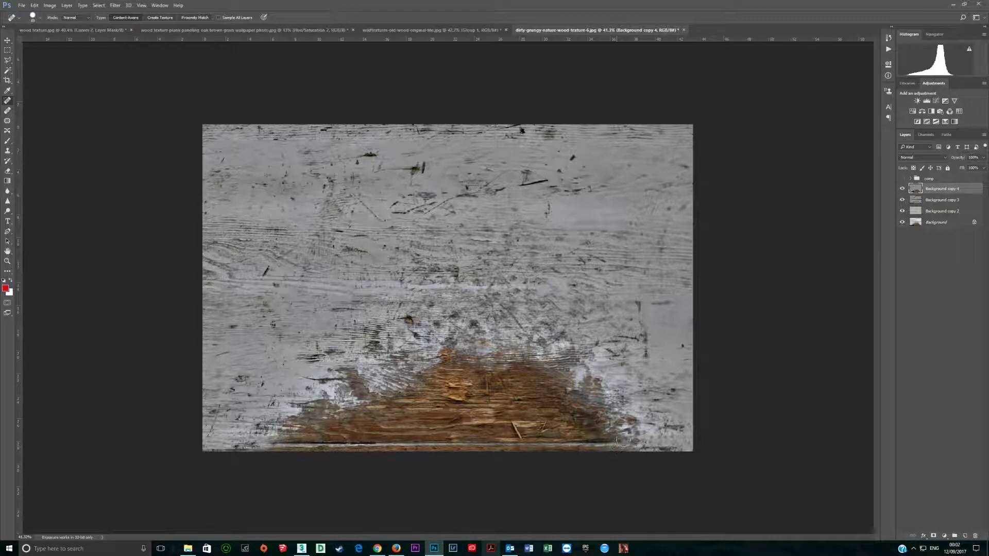
alt+right_click(636, 443)
drag(267, 443, 639, 443)
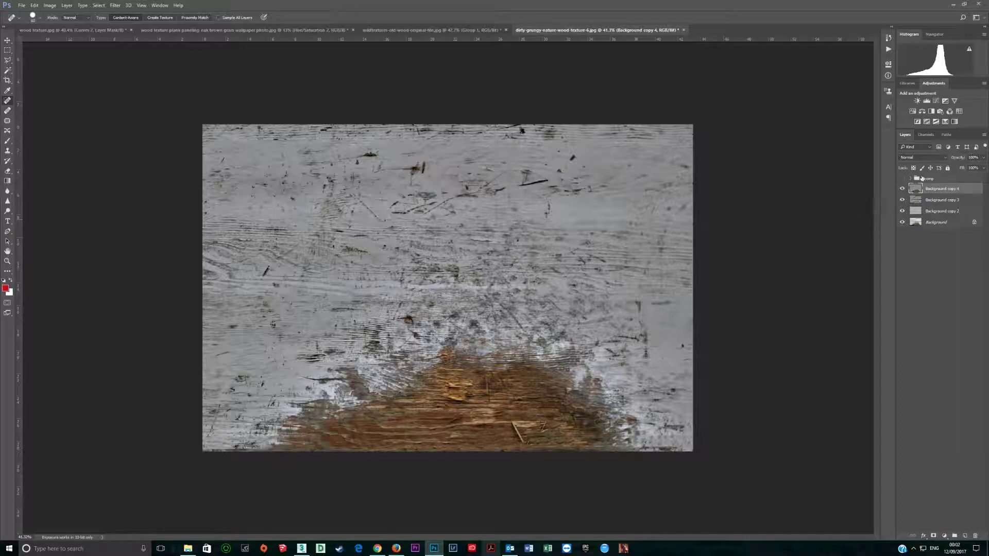
- Offset the merged layer 0 pixels horizontally and -1020 pixels vertically with Wrap Around
click(119, 8)
mouse_move(134, 157)
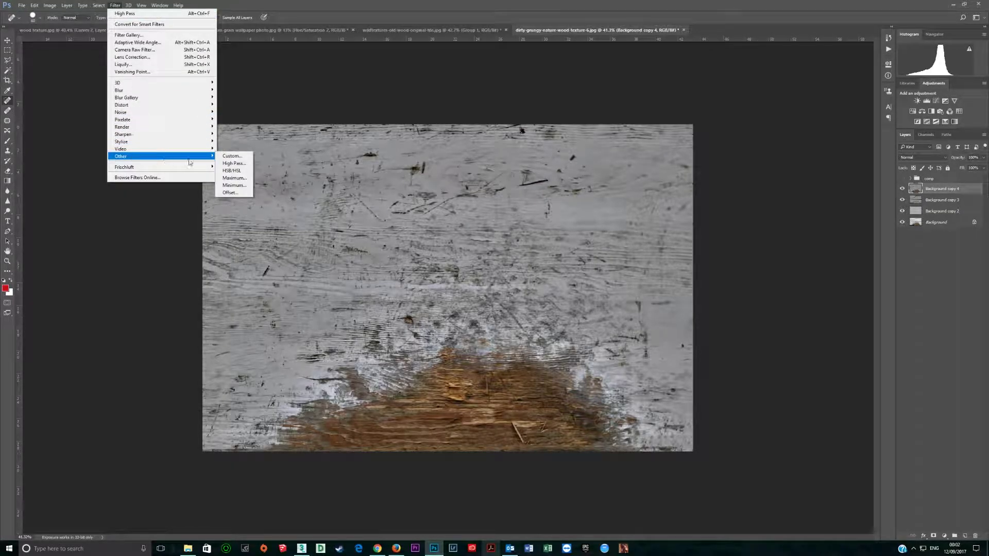
click(227, 193)
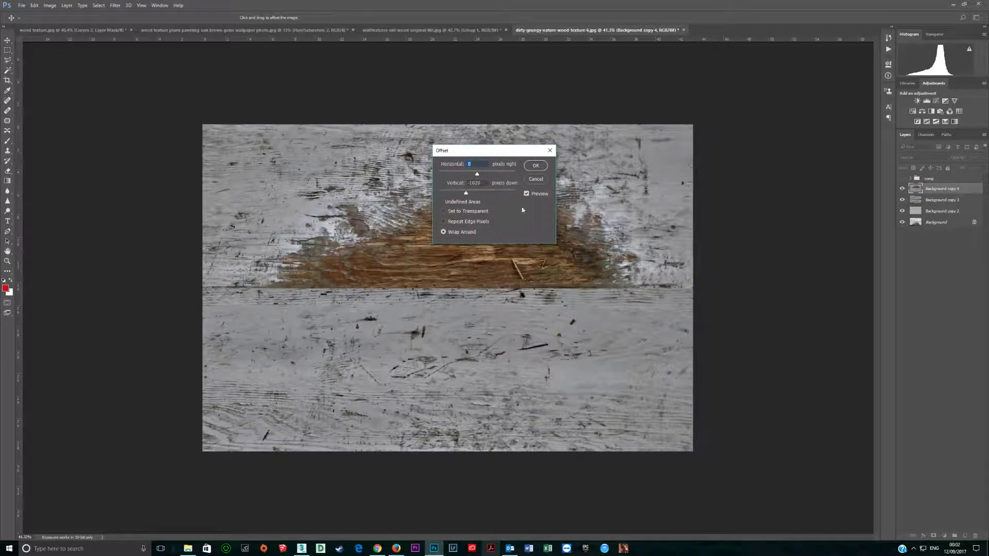
click(535, 166)
key(j)
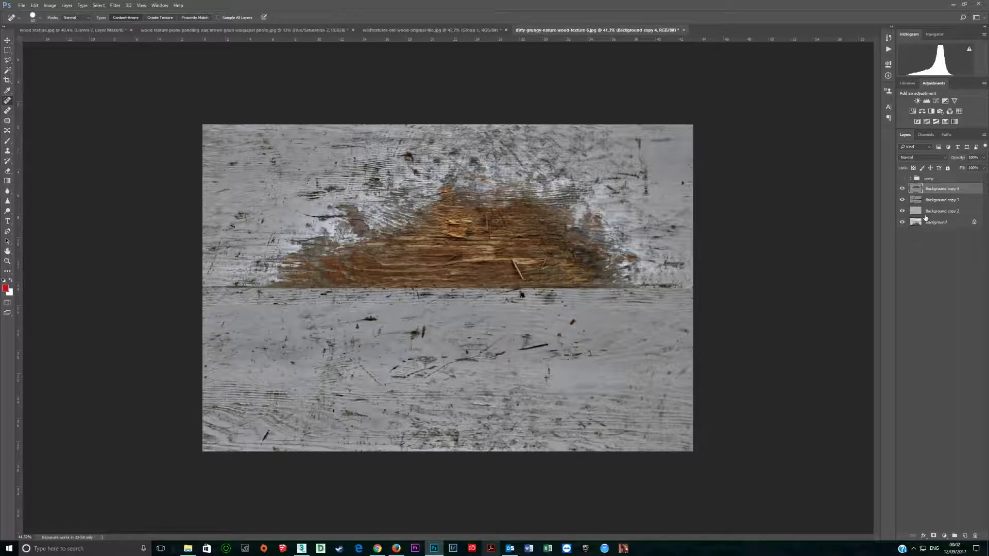
- Duplicate the offset Background copy 4 layer and flip the duplicate vertically
key(ctrl+j)
click(49, 6)
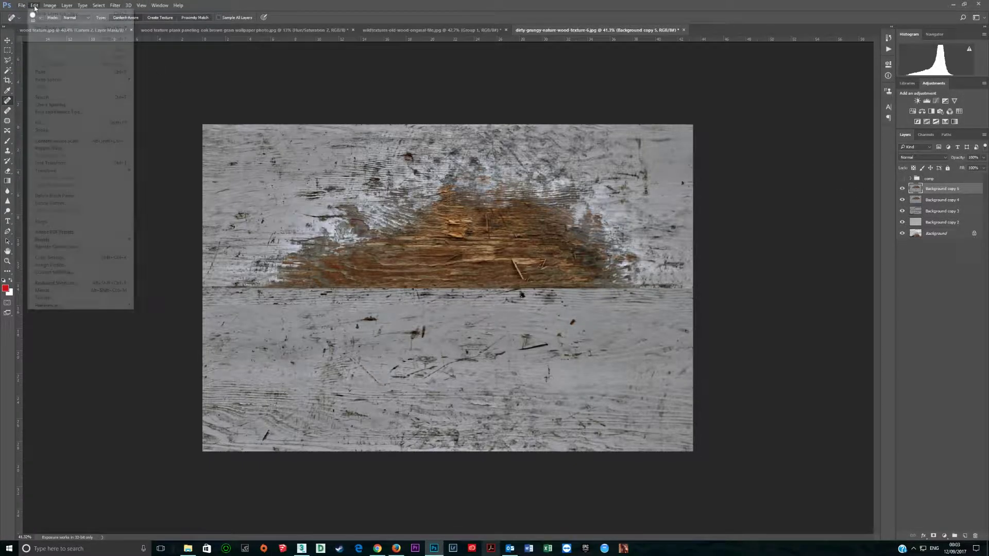
mouse_move(98, 170)
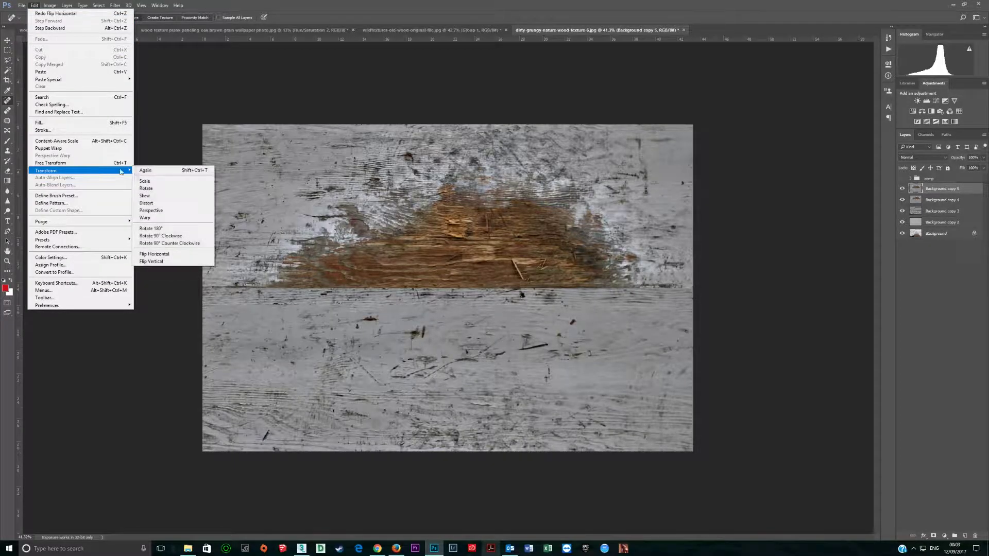
click(171, 261)
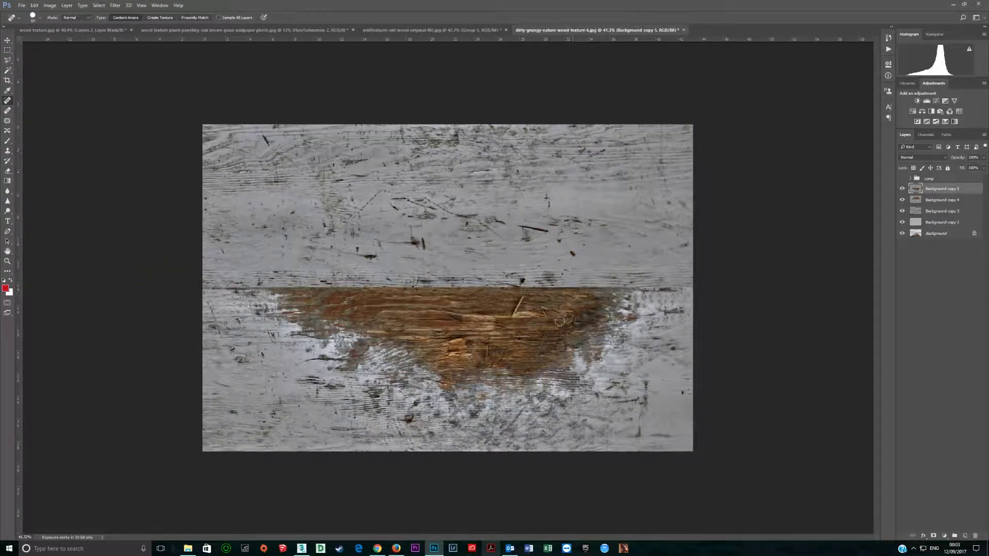
key(m)
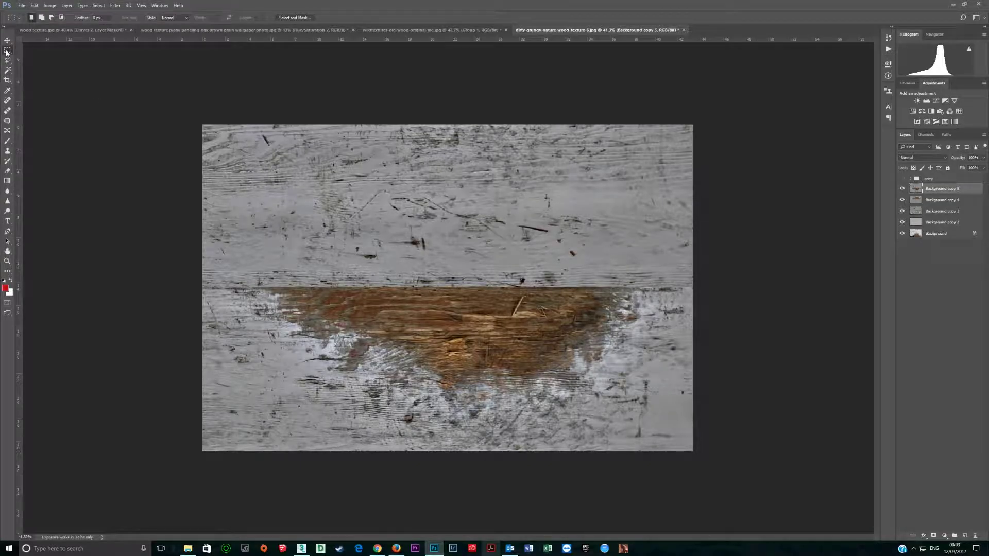
- Mask out the upper half of the flipped layer and scale the layer vertically to 50% height
drag(202, 124, 695, 288)
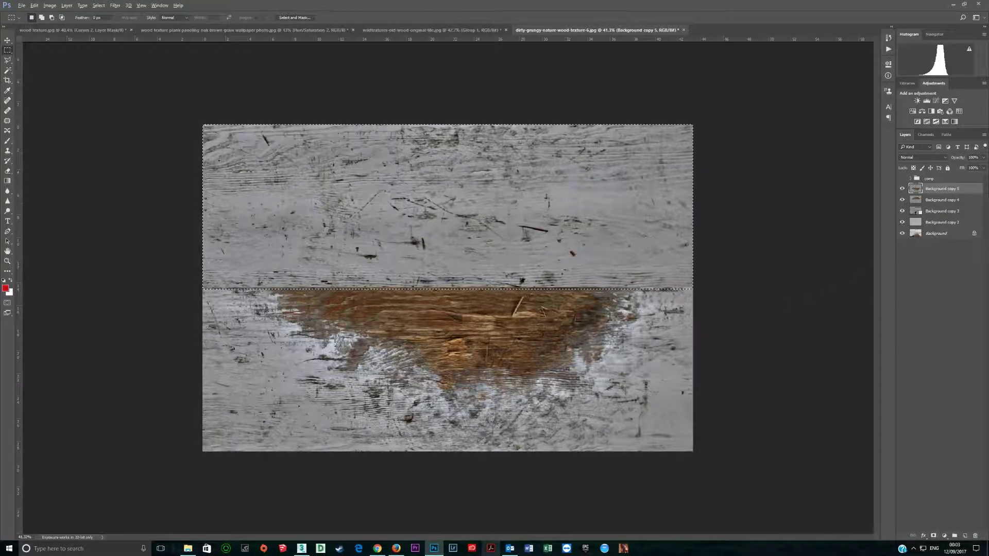
click(934, 537)
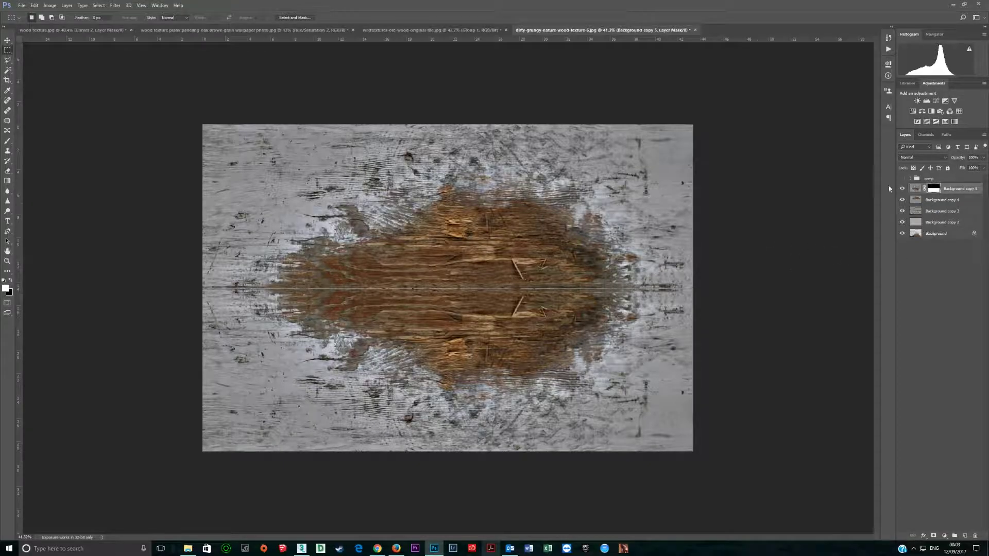
key(ctrl+t)
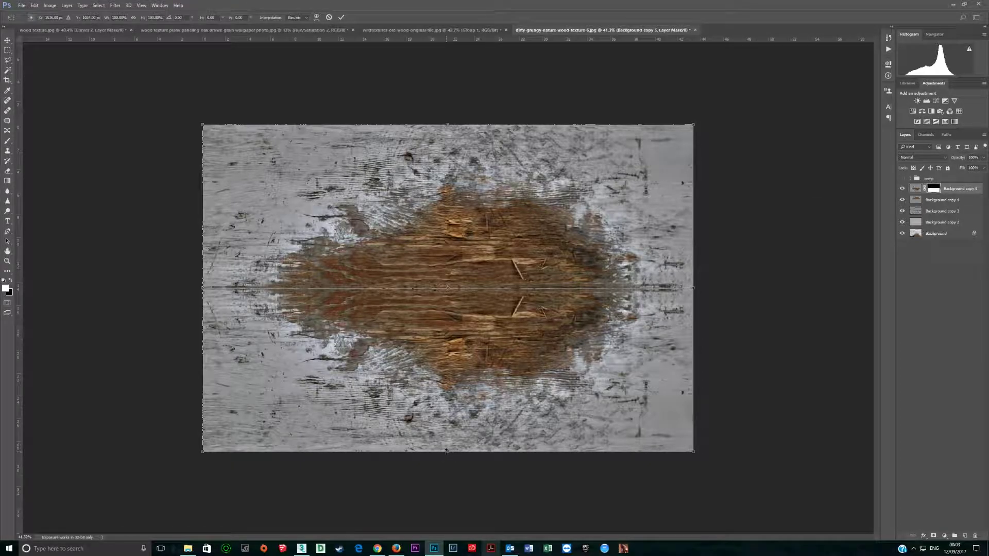
drag(446, 450, 447, 287)
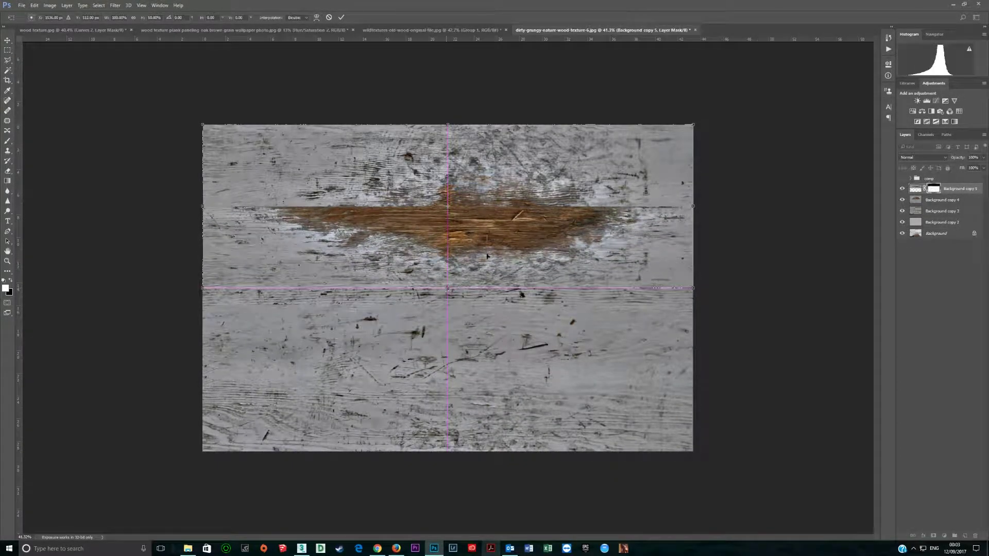
click(7, 41)
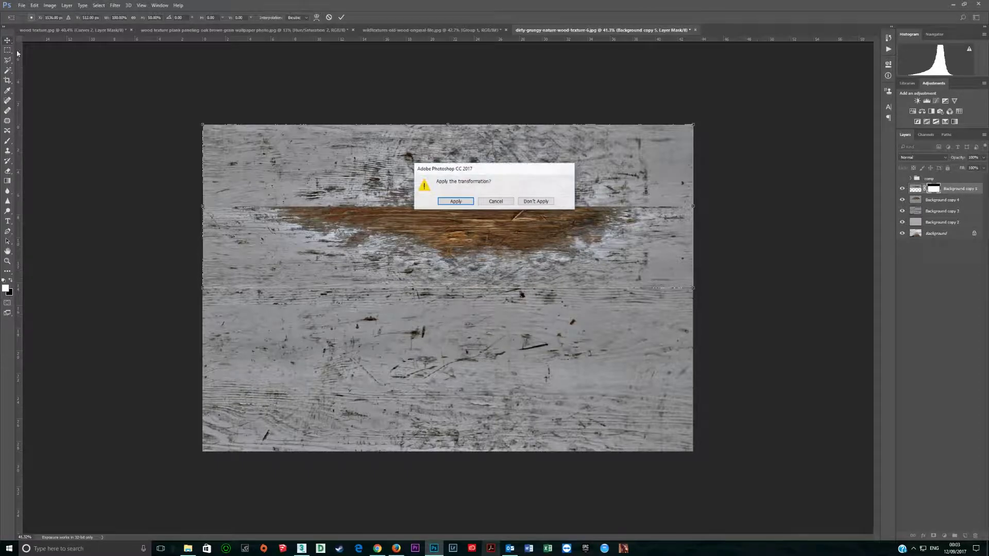
click(456, 202)
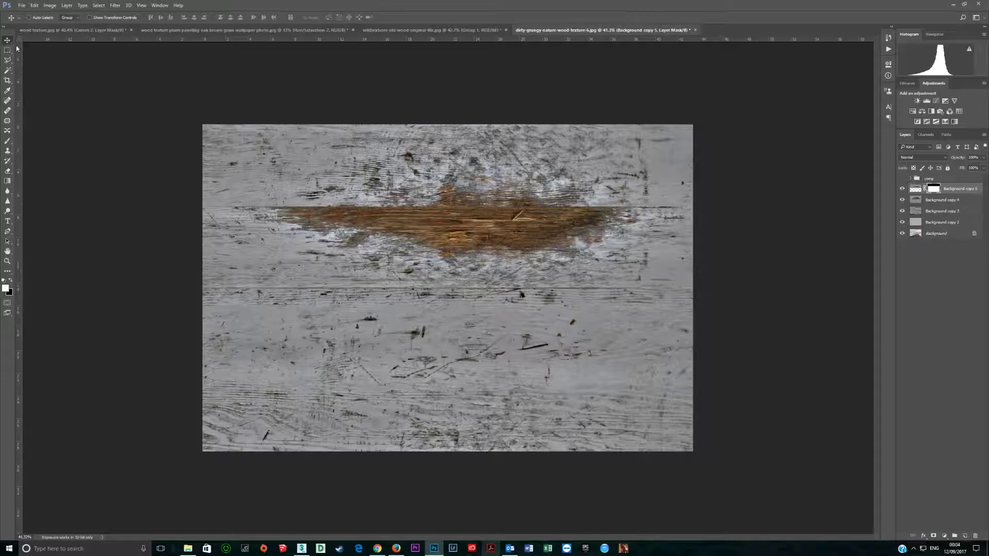
- Move the squashed layer over the lower edge of the brown patch and merge it with Background copy 4
drag(492, 230, 481, 302)
scroll(530, 283, up, 3)
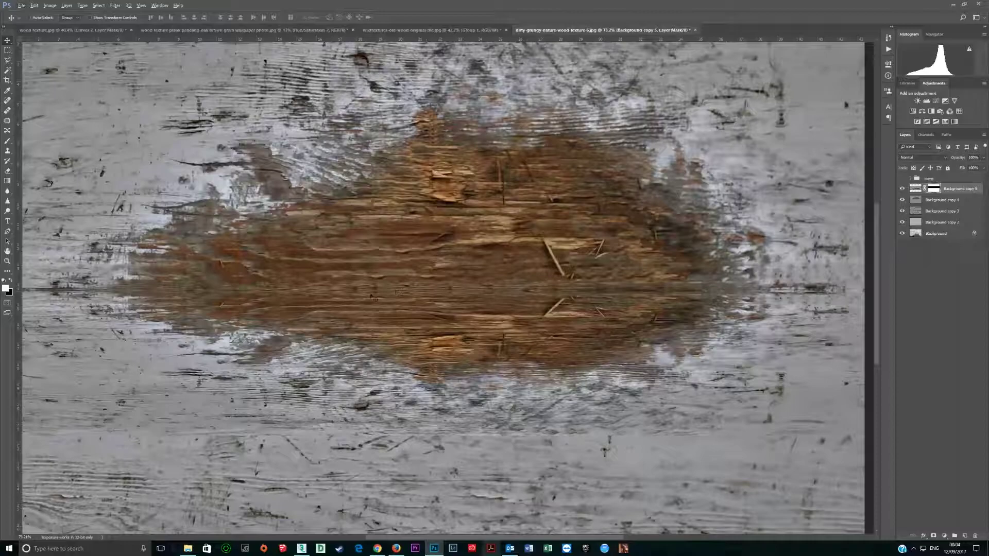
drag(473, 317, 478, 306)
scroll(477, 305, down, 4)
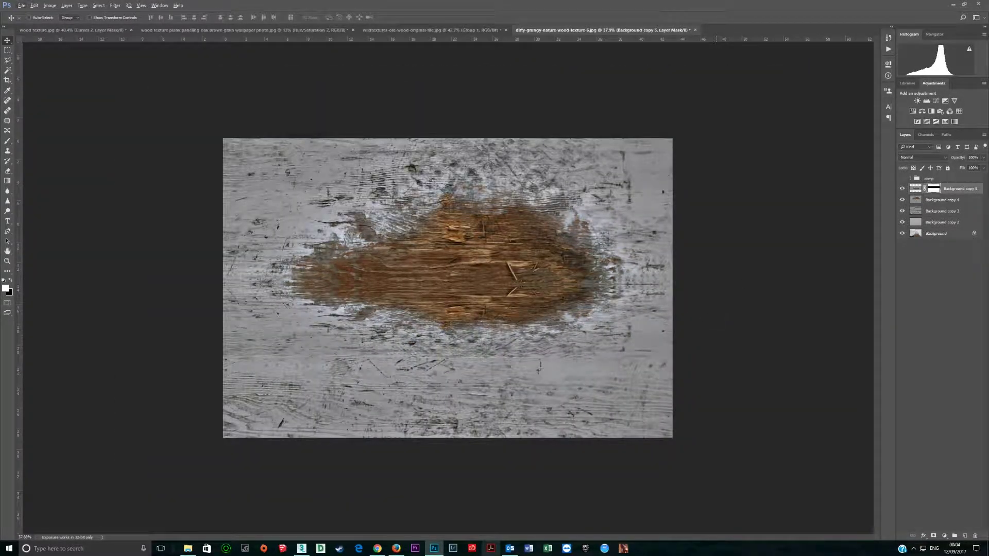
click(940, 201)
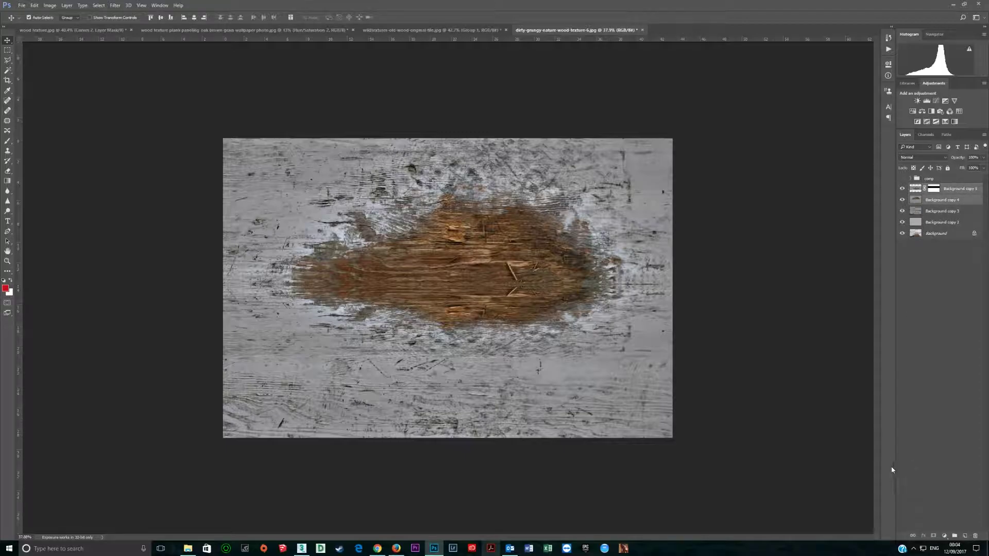
key(ctrl+e)
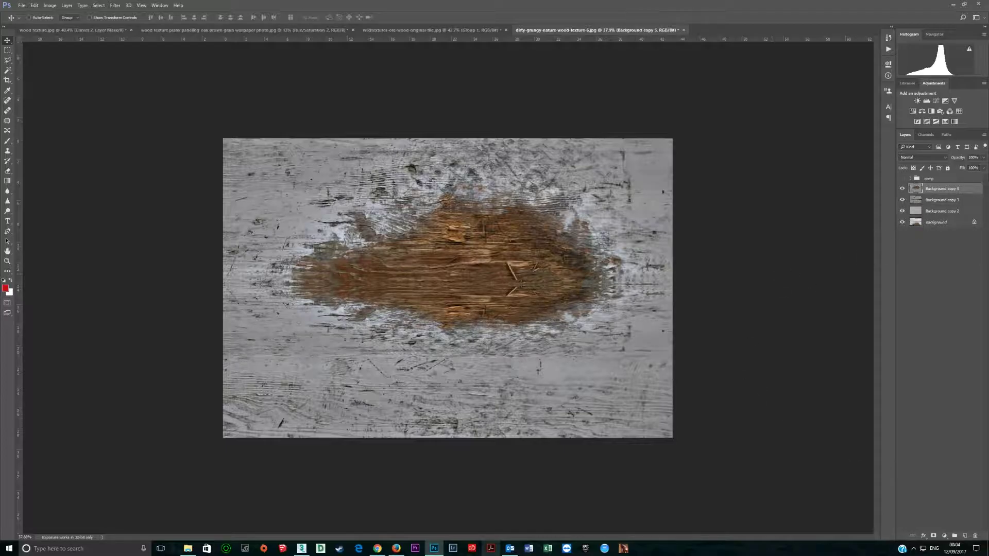
- Heal the horizontal seam at the right end of the brown patch with the Spot Healing Brush
key(j)
alt+right_click(628, 289)
drag(621, 284, 663, 286)
click(639, 292)
mouse_move(610, 302)
mouse_down()
mouse_move(578, 328)
mouse_move(595, 322)
mouse_move(427, 295)
mouse_up()
click(594, 322)
- Clone clean white plank over the patch's lower-right edge and the right part of the seam below it with the Clone Stamp
scroll(601, 314, up, 8)
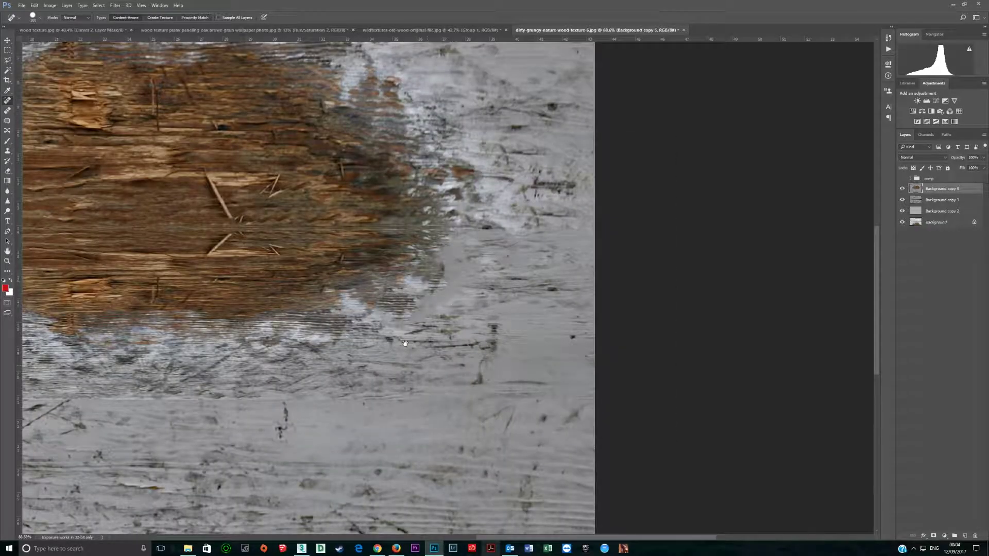
key(s)
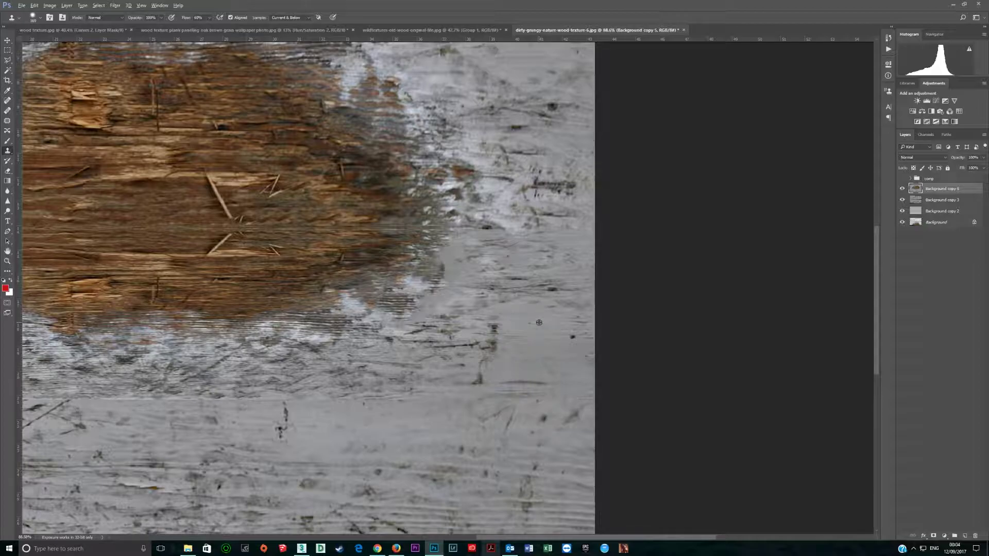
alt+click(539, 322)
mouse_move(445, 312)
mouse_down()
mouse_move(381, 315)
mouse_move(453, 283)
mouse_move(431, 262)
mouse_up()
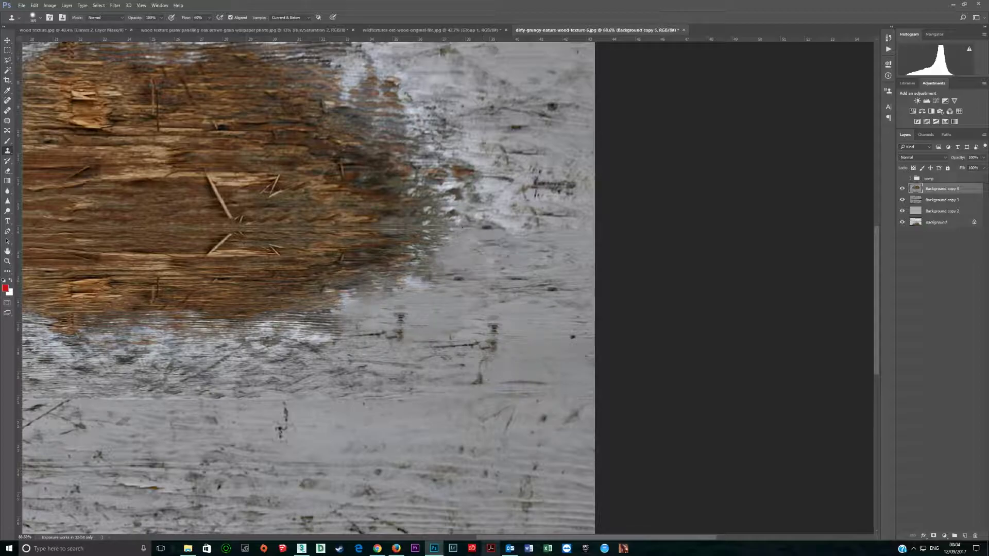
mouse_move(334, 375)
mouse_down()
mouse_move(383, 325)
mouse_move(365, 294)
mouse_move(399, 327)
mouse_up()
drag(330, 402, 254, 394)
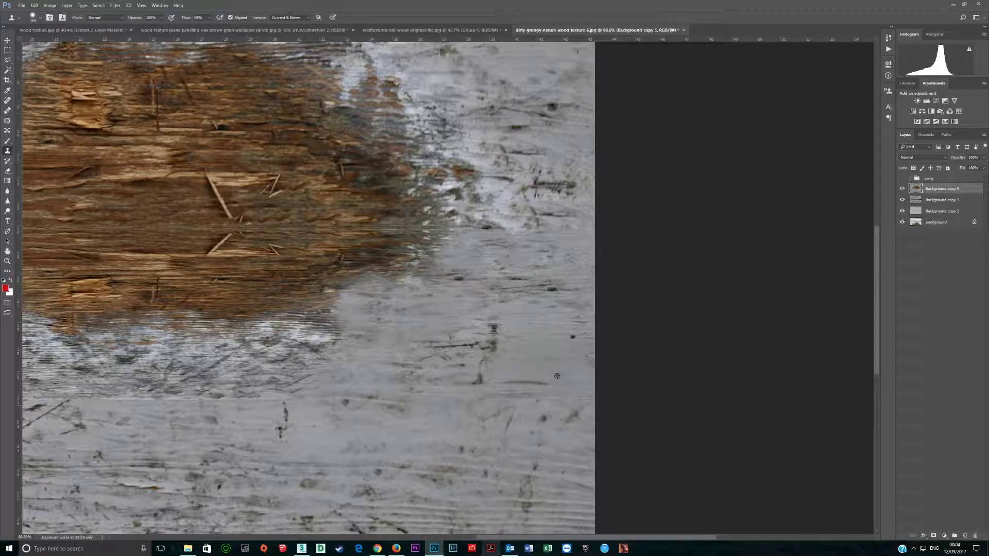
mouse_move(334, 472)
mouse_down()
mouse_move(573, 419)
mouse_move(676, 415)
mouse_up()
mouse_move(558, 350)
mouse_down()
mouse_move(352, 344)
mouse_move(306, 378)
mouse_up()
drag(296, 436, 612, 413)
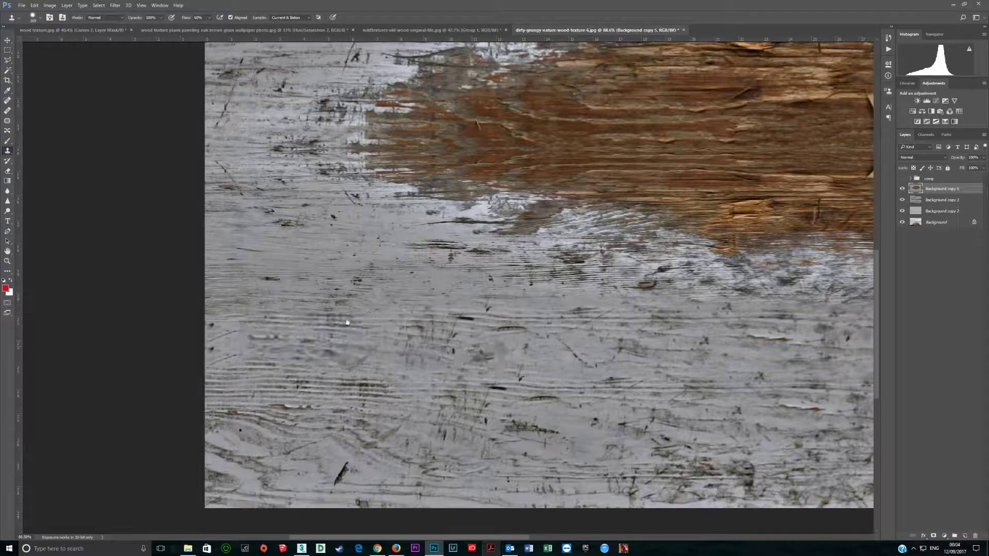
- Clone white plank texture over the left and middle parts of the horizontal seam below the brown patch
drag(466, 267, 660, 270)
drag(578, 253, 633, 242)
drag(631, 324, 333, 337)
drag(458, 329, 525, 329)
mouse_move(432, 289)
mouse_down()
mouse_move(626, 288)
mouse_move(698, 260)
mouse_up()
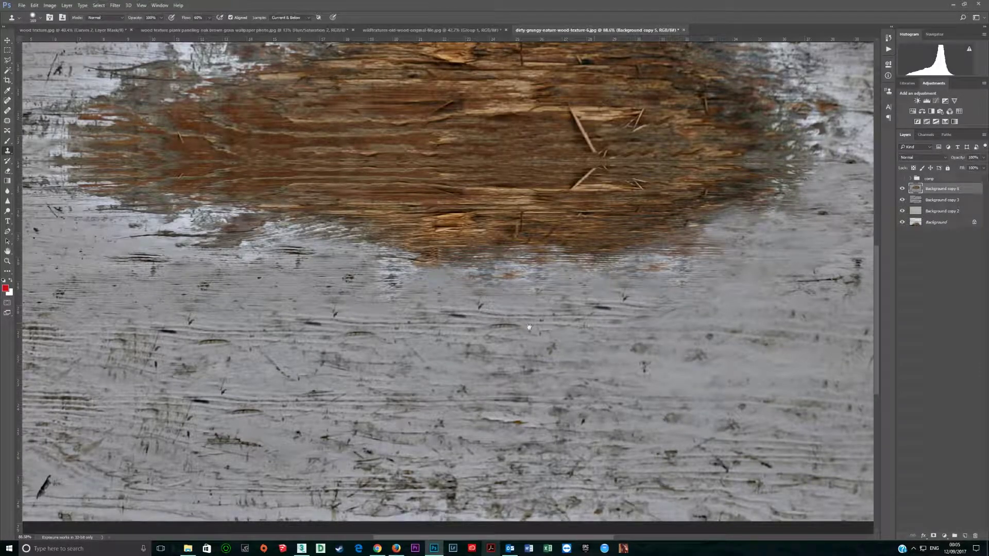
mouse_move(224, 358)
mouse_down()
mouse_move(578, 375)
mouse_move(567, 380)
mouse_up()
drag(443, 267, 662, 253)
- Clone grey plank over the white flaking around the patch's left end, and wood grain over the mirror line inside the patch
scroll(552, 333, down, 6)
scroll(552, 332, up, 1)
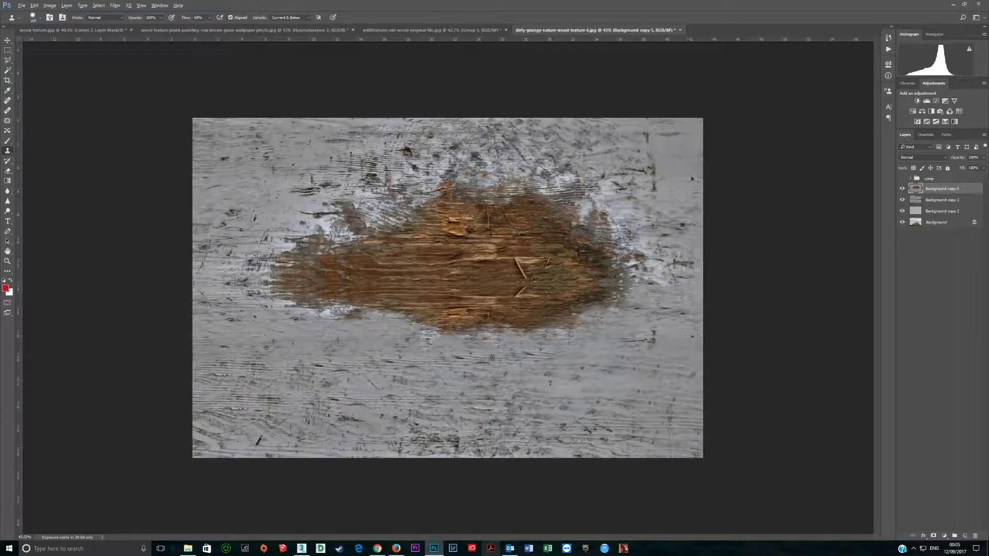
alt+click(232, 162)
mouse_move(257, 242)
mouse_down()
mouse_move(343, 229)
mouse_move(335, 214)
mouse_move(385, 198)
mouse_up()
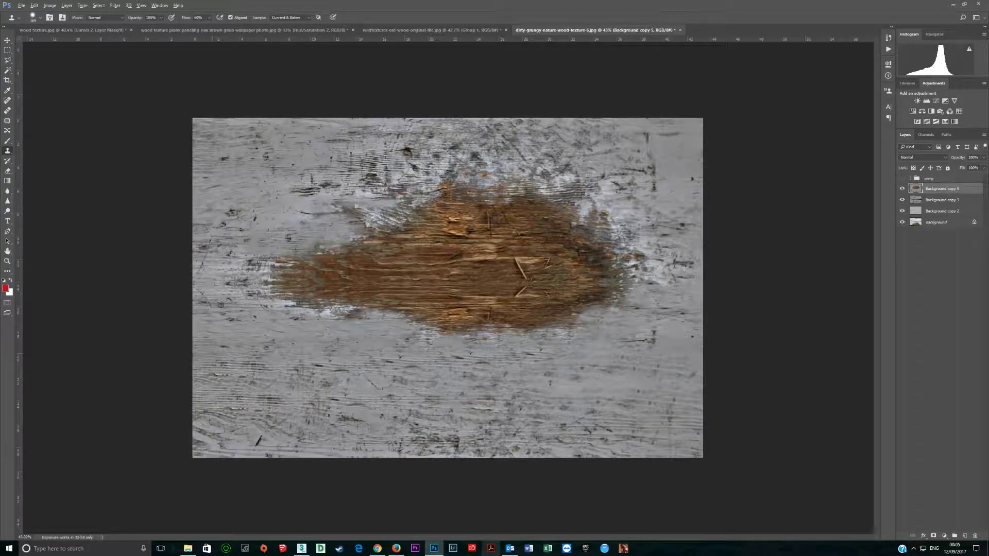
mouse_move(234, 282)
mouse_down()
mouse_move(271, 304)
mouse_move(330, 315)
mouse_up()
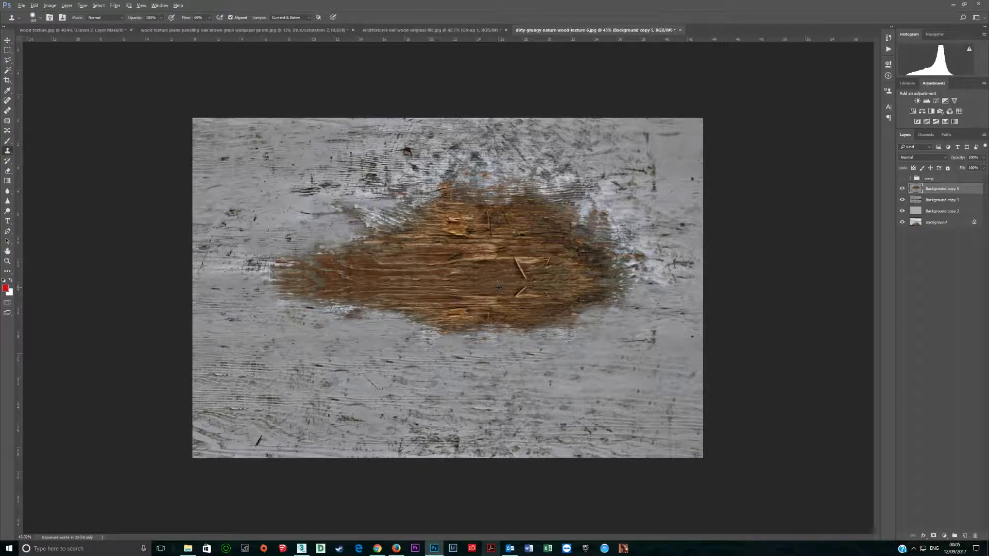
mouse_move(475, 303)
mouse_down()
mouse_move(476, 282)
mouse_move(454, 273)
mouse_move(414, 267)
mouse_up()
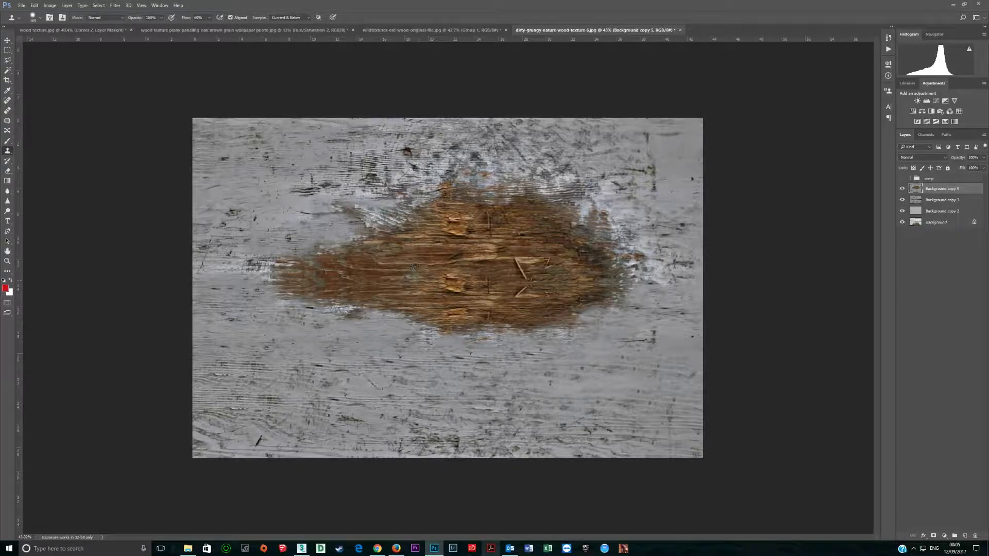
- Heal the repeated wood chips and the large splinter inside the brown patch with the Spot Healing Brush
key(j)
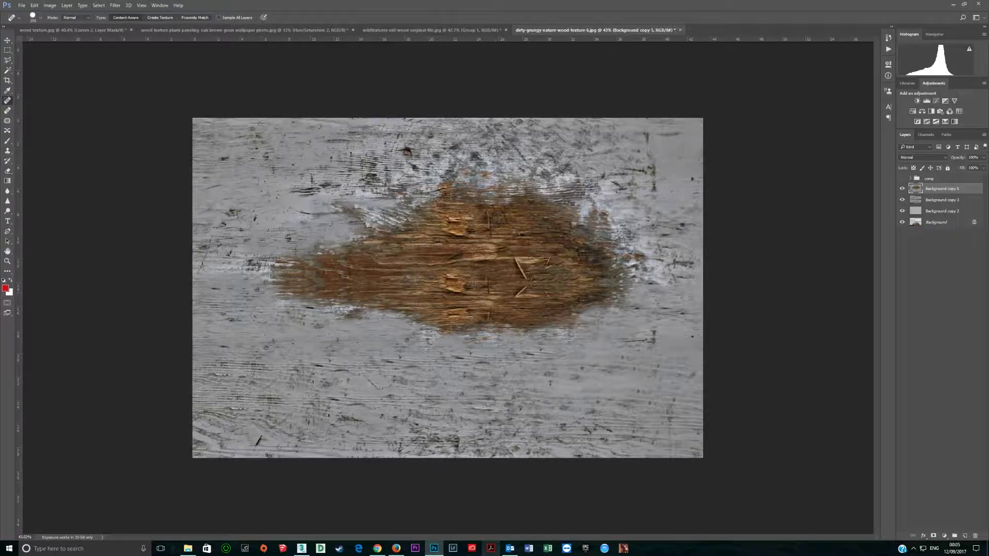
drag(438, 274, 467, 288)
drag(444, 218, 460, 227)
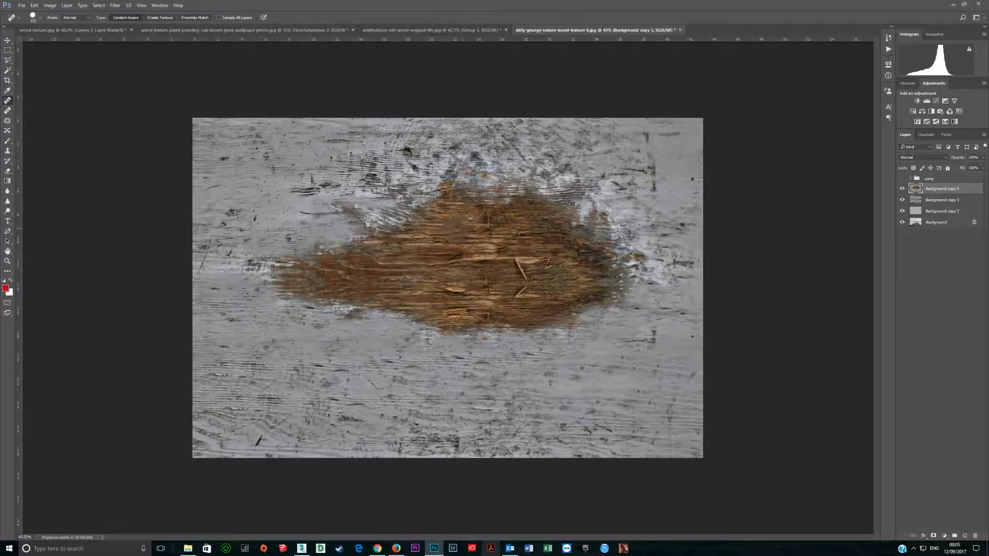
drag(514, 260, 526, 281)
- Heal the lower splinter and the dark vertical cracks in the middle of the brown patch with a smaller brush
alt+right_click(521, 293)
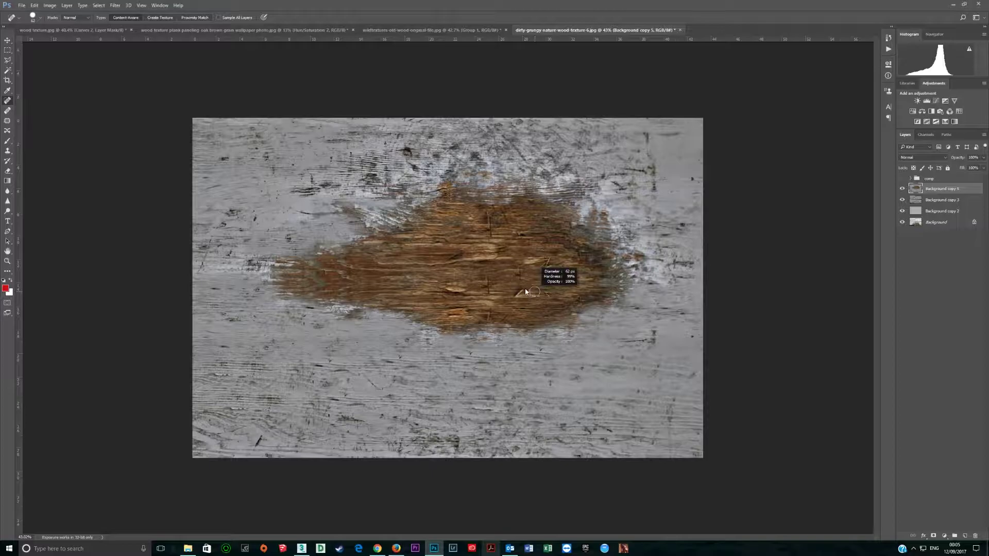
scroll(522, 293, up, 5)
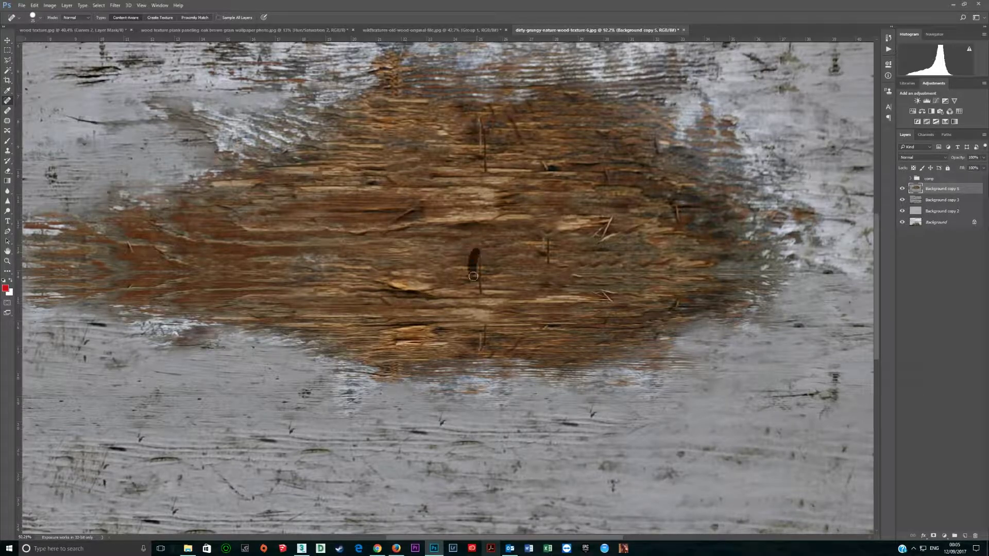
mouse_move(517, 271)
mouse_down()
mouse_move(441, 265)
mouse_move(472, 277)
mouse_up()
mouse_move(479, 280)
mouse_down()
mouse_move(491, 282)
mouse_move(469, 286)
mouse_up()
drag(462, 274, 480, 293)
drag(552, 272, 538, 258)
drag(523, 247, 546, 243)
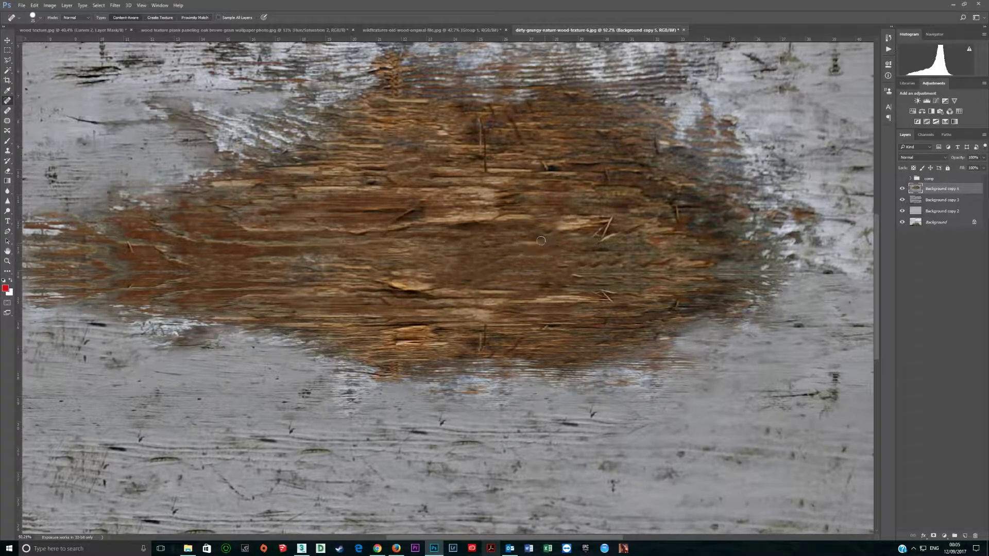
- Heal the remaining mirrored splinters, vertical cracks and dark marks across the brown patch
mouse_move(606, 229)
mouse_down()
mouse_move(614, 214)
mouse_move(602, 241)
mouse_up()
drag(597, 285, 620, 309)
drag(485, 326, 479, 349)
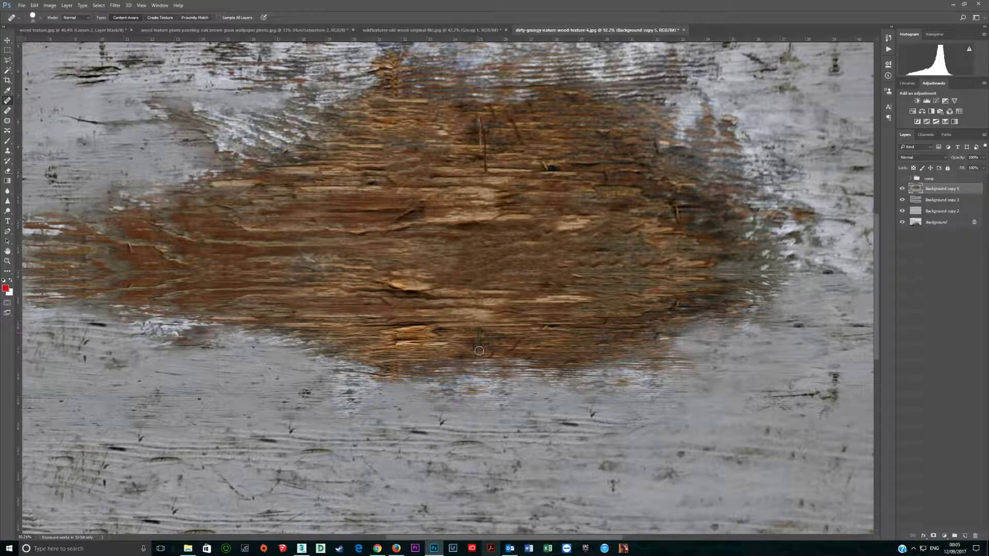
mouse_move(412, 206)
mouse_down()
mouse_move(376, 222)
mouse_move(421, 217)
mouse_move(403, 227)
mouse_up()
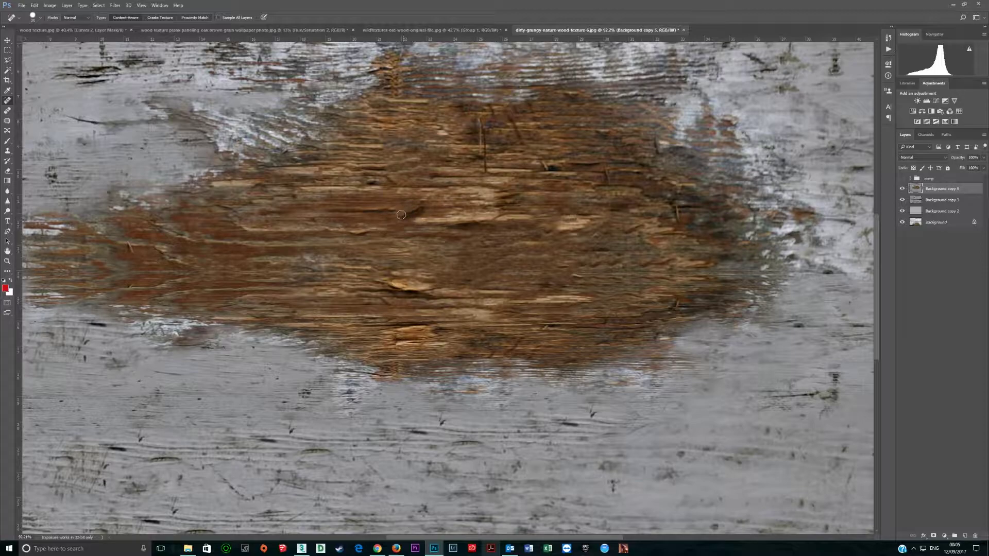
drag(479, 120, 486, 179)
mouse_move(488, 103)
mouse_down()
mouse_move(494, 118)
mouse_move(468, 114)
mouse_move(472, 107)
mouse_up()
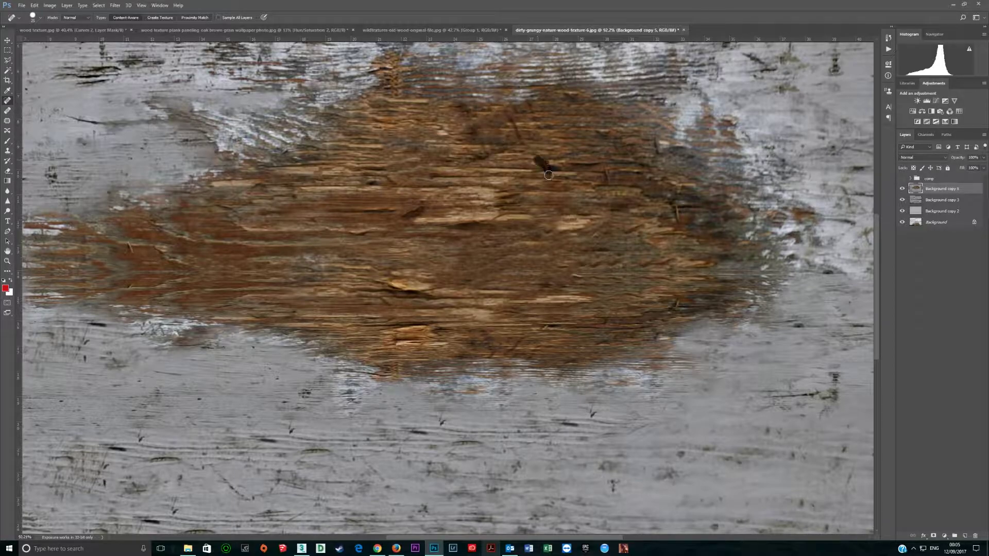
drag(672, 205, 690, 242)
drag(529, 303, 592, 304)
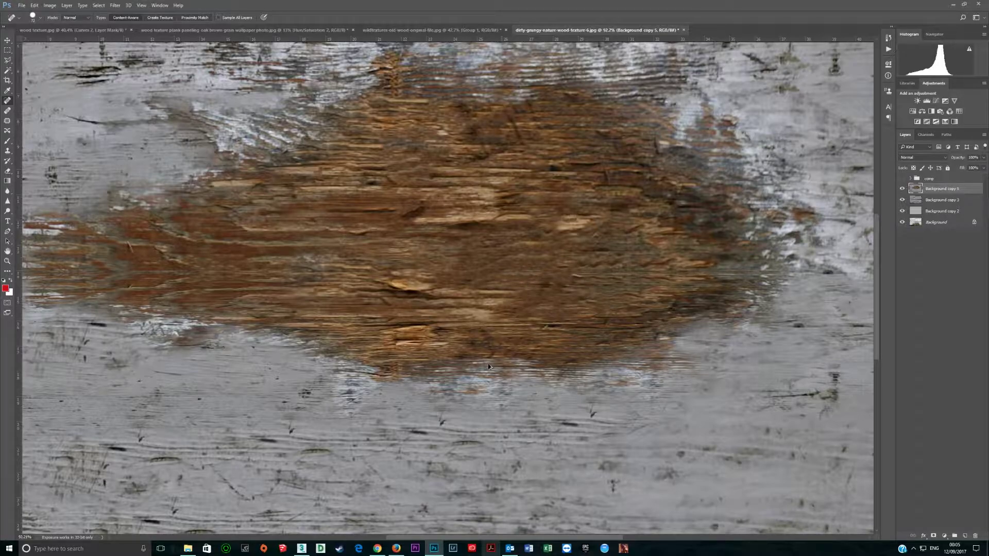
- Heal the mirrored grain along the symmetry line at the left and right ends of the brown patch
scroll(489, 366, down, 4)
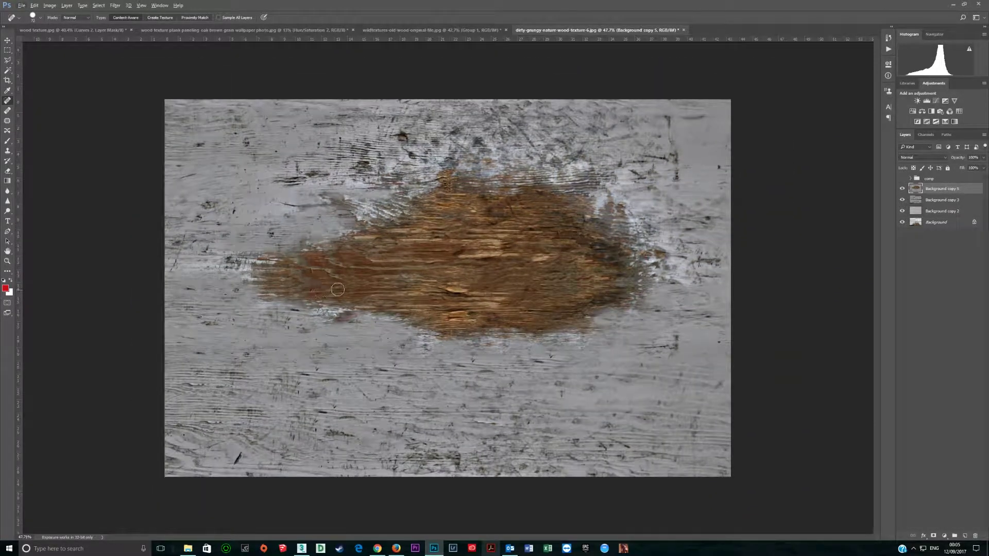
drag(355, 287, 309, 291)
click(338, 287)
drag(312, 285, 307, 286)
mouse_move(369, 287)
mouse_down()
mouse_move(399, 286)
mouse_move(373, 284)
mouse_up()
click(599, 280)
click(562, 282)
click(559, 281)
click(584, 277)
click(616, 282)
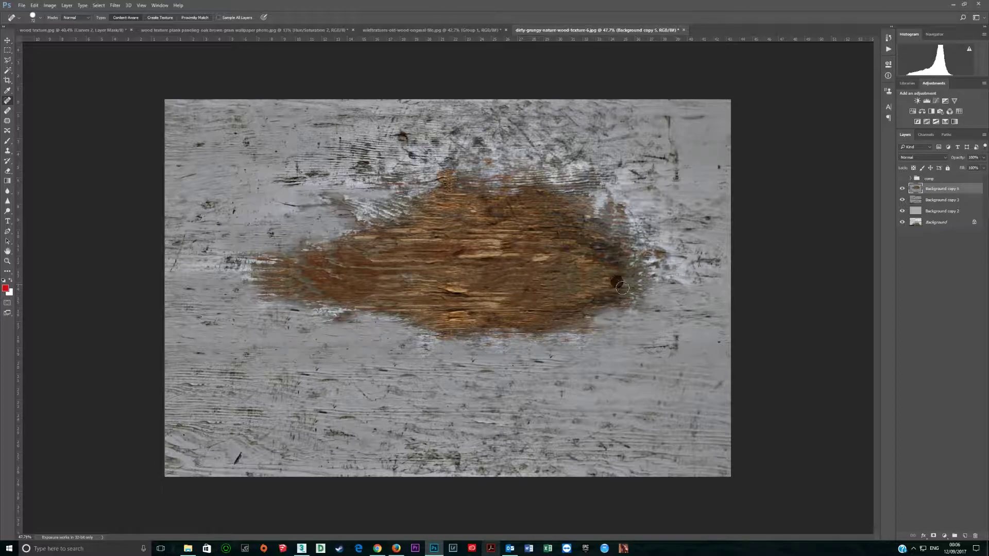
click(644, 279)
drag(652, 277, 657, 280)
- Clone plain plank texture over the bluish-white flaking along the patch's right and upper edges with the Clone Stamp
key(s)
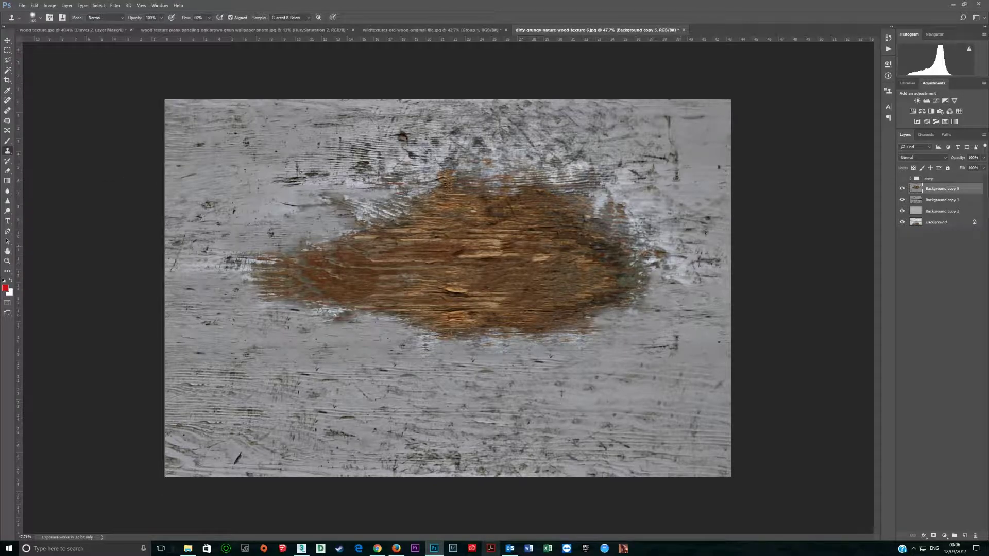
mouse_move(652, 240)
mouse_down()
mouse_move(639, 258)
mouse_move(664, 247)
mouse_move(615, 196)
mouse_move(644, 191)
mouse_move(613, 170)
mouse_move(634, 170)
mouse_move(650, 141)
mouse_up()
mouse_move(551, 185)
mouse_down()
mouse_move(589, 161)
mouse_move(557, 160)
mouse_move(582, 159)
mouse_move(609, 183)
mouse_move(562, 145)
mouse_move(505, 133)
mouse_up()
drag(469, 179, 448, 152)
- Heal the repeated dark marks in the white plank below the brown patch with the Spot Healing Brush
scroll(219, 329, down, 2)
scroll(351, 343, up, 1)
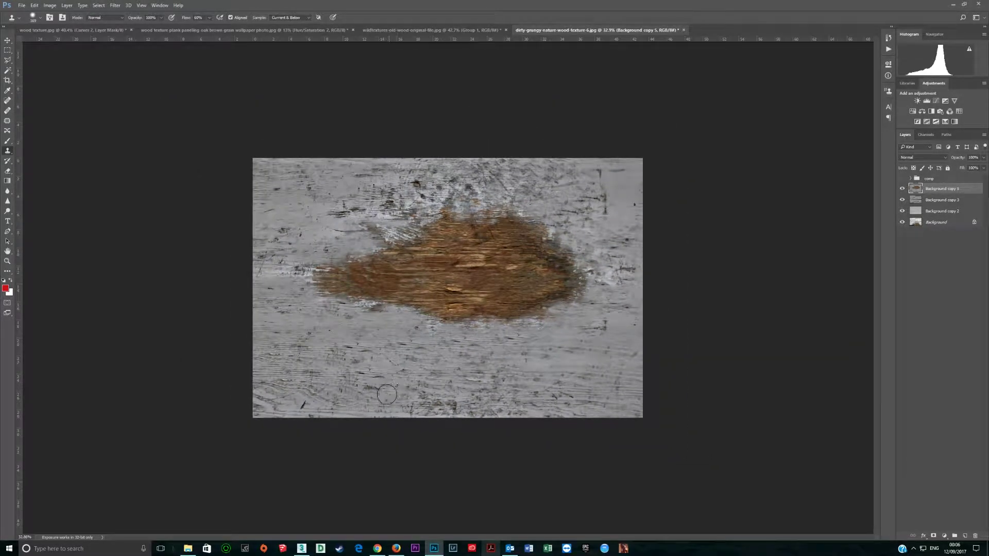
key(j)
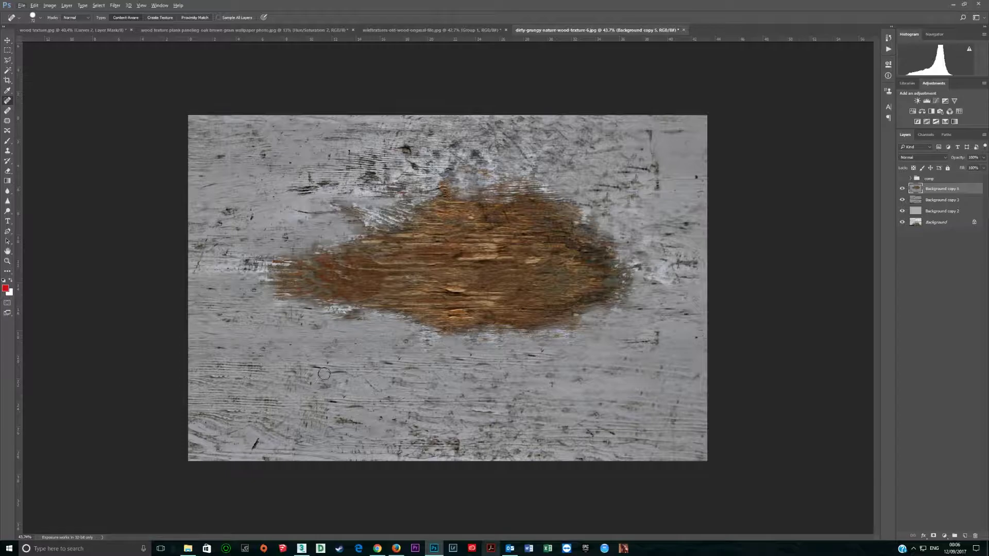
click(364, 375)
click(391, 383)
drag(381, 365, 412, 362)
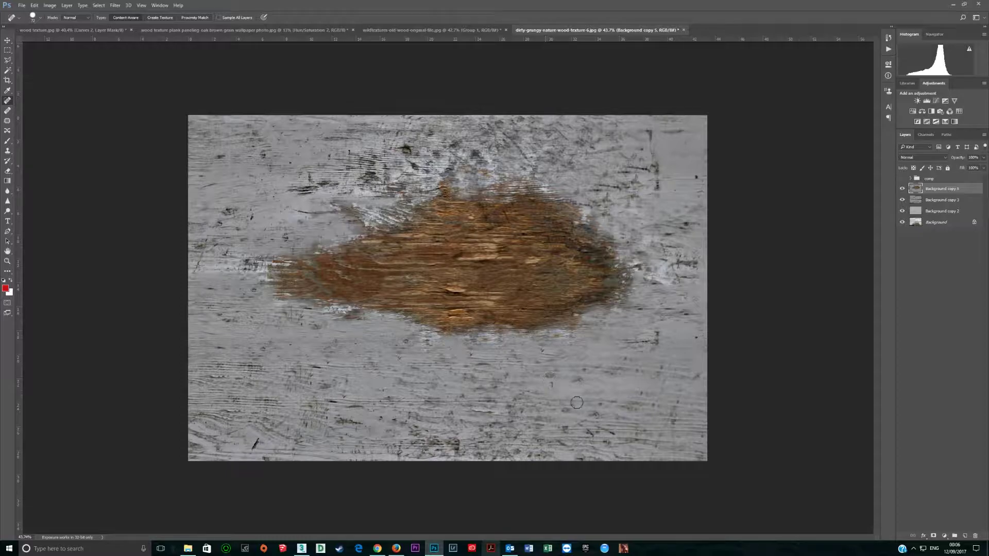
- Heal the short dark scratches below and beyond the right end of the brown patch in the white plank
drag(627, 340, 656, 338)
click(638, 370)
click(652, 406)
click(634, 365)
click(659, 368)
- Heal the dark grain marks across the lower middle and lower left of the white planks
mouse_move(485, 413)
mouse_down()
mouse_move(520, 416)
mouse_move(493, 410)
mouse_up()
drag(324, 402, 363, 403)
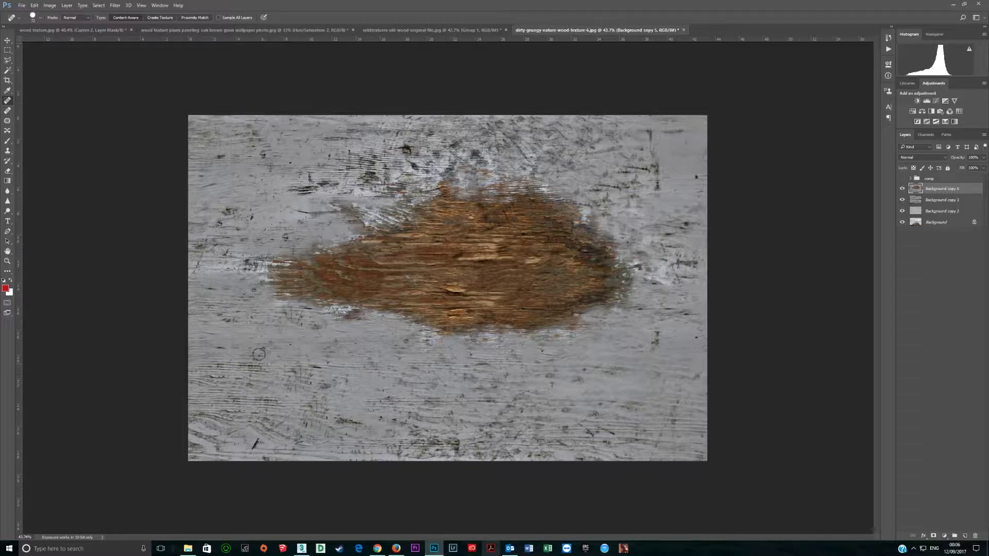
drag(242, 366, 275, 372)
drag(217, 364, 335, 374)
click(489, 415)
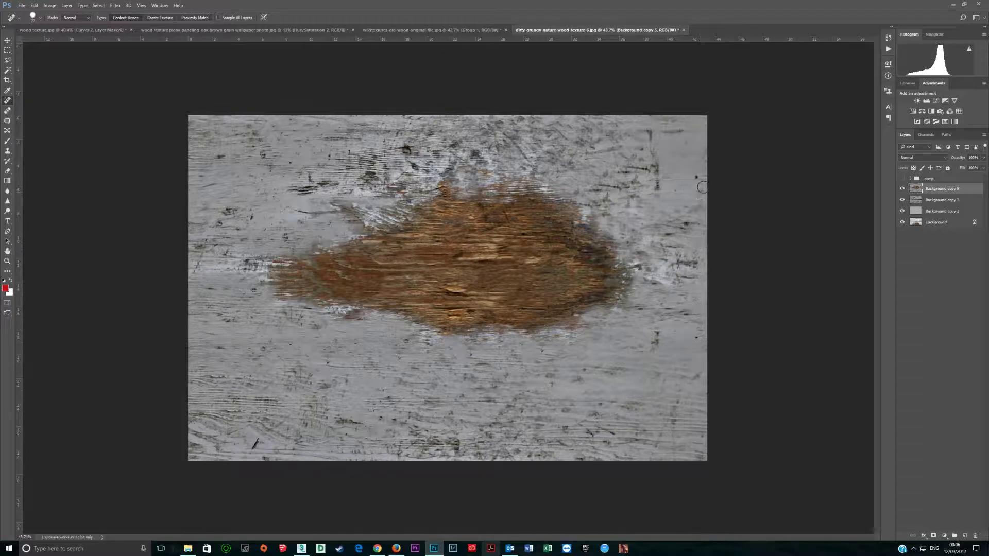
- Apply the Offset filter with horizontal 0, vertical 1020 pixels and Wrap Around to shift the texture vertically
scroll(356, 268, down, 3)
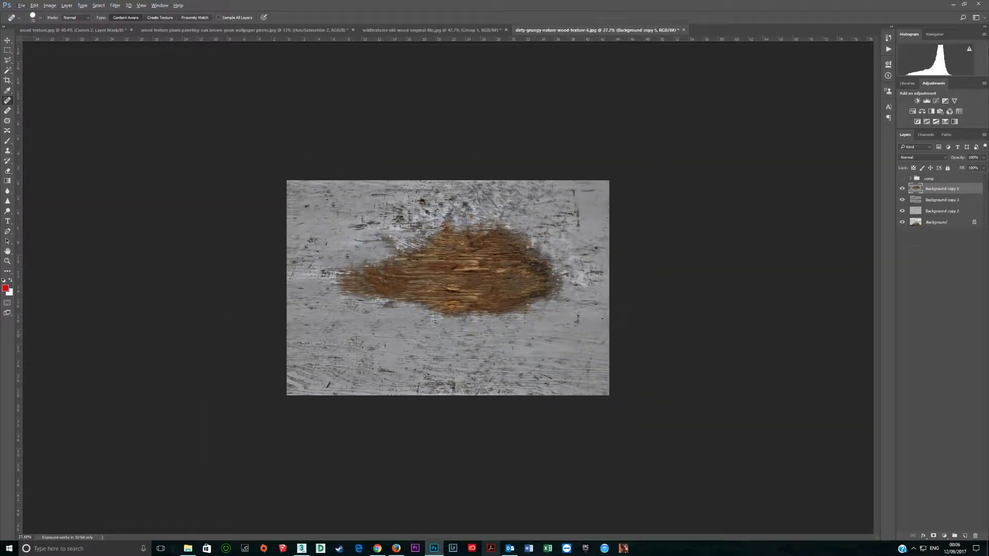
click(120, 7)
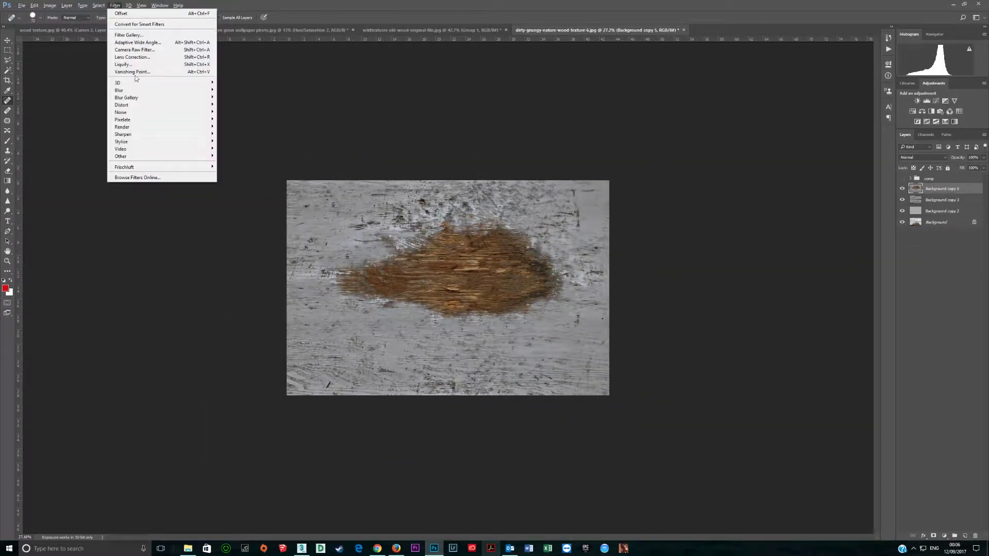
mouse_move(206, 156)
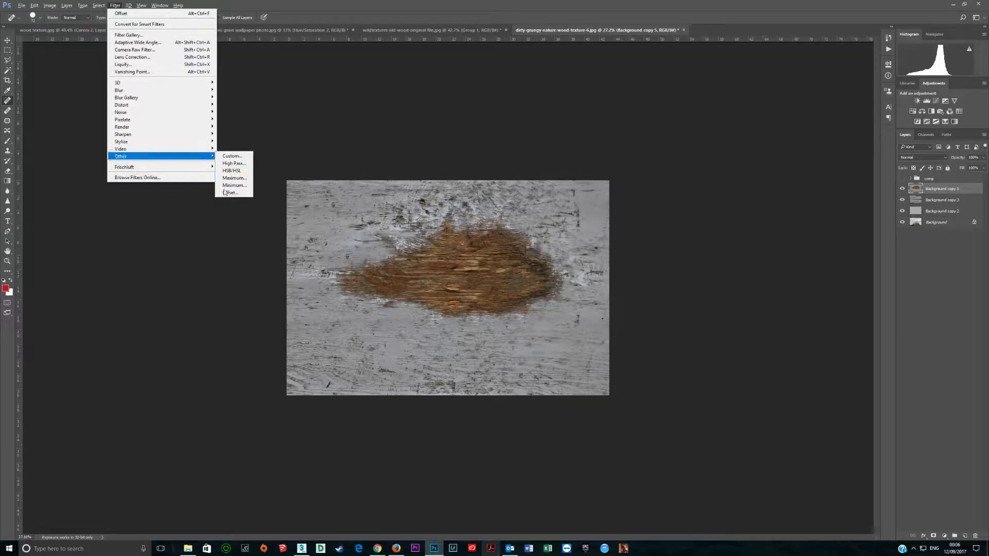
click(229, 193)
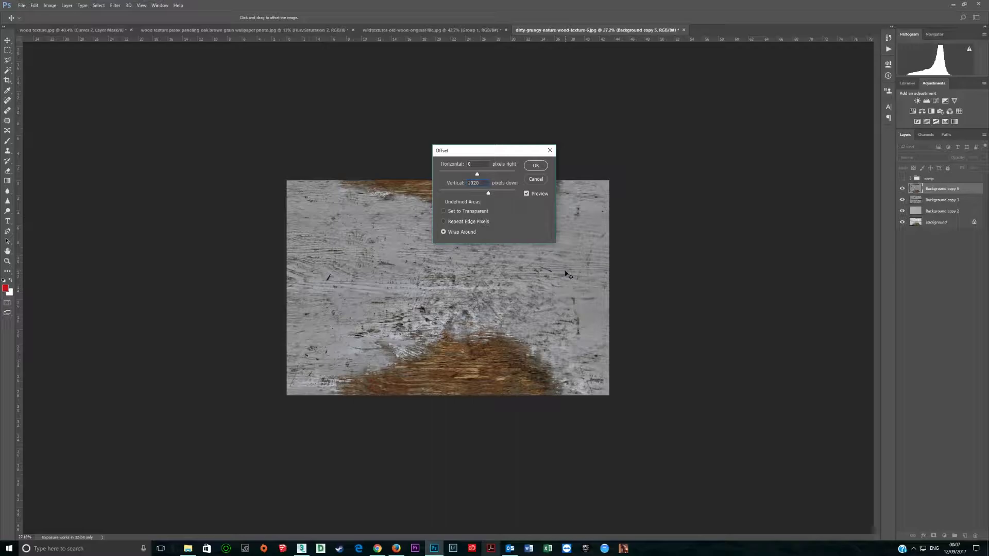
key(Return)
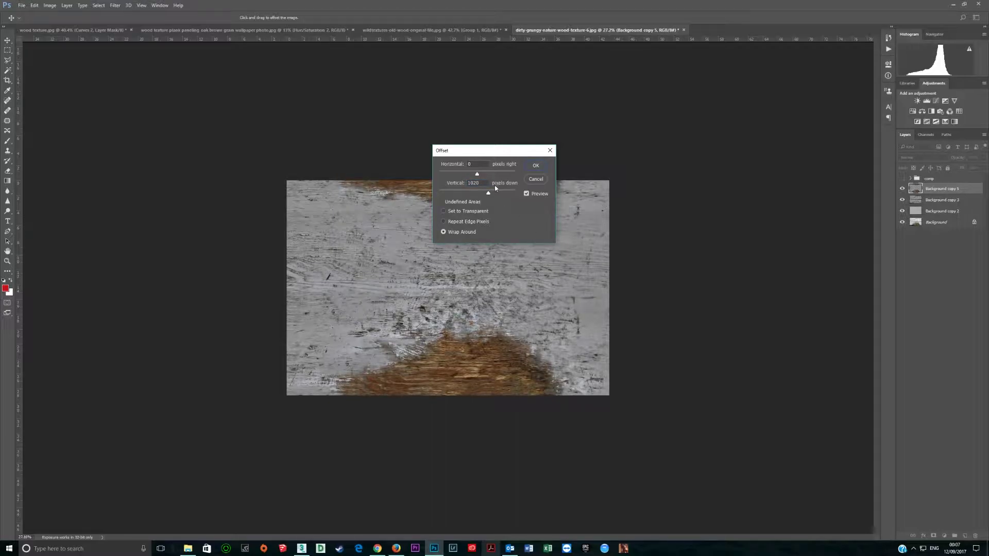
click(535, 166)
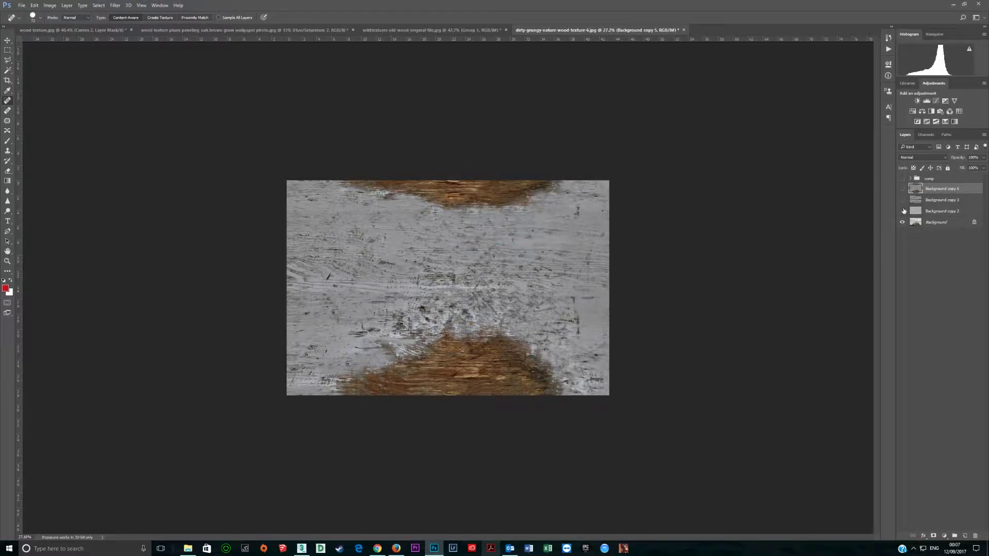
- Brighten the white plank texture with a Curves adjustment layer above the background copies and compare it with the original photo
click(903, 211)
click(901, 189)
click(939, 102)
drag(851, 120, 828, 139)
click(865, 61)
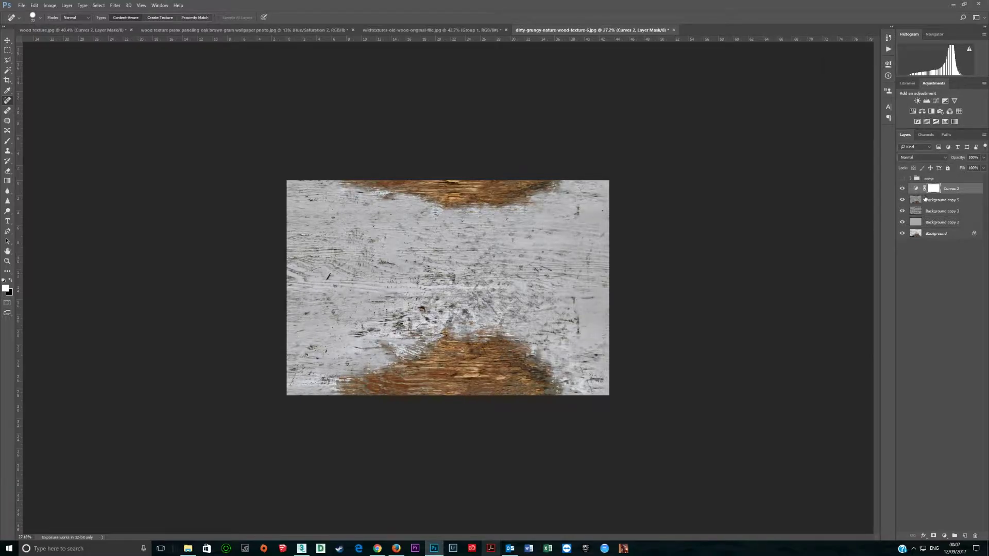
click(901, 222)
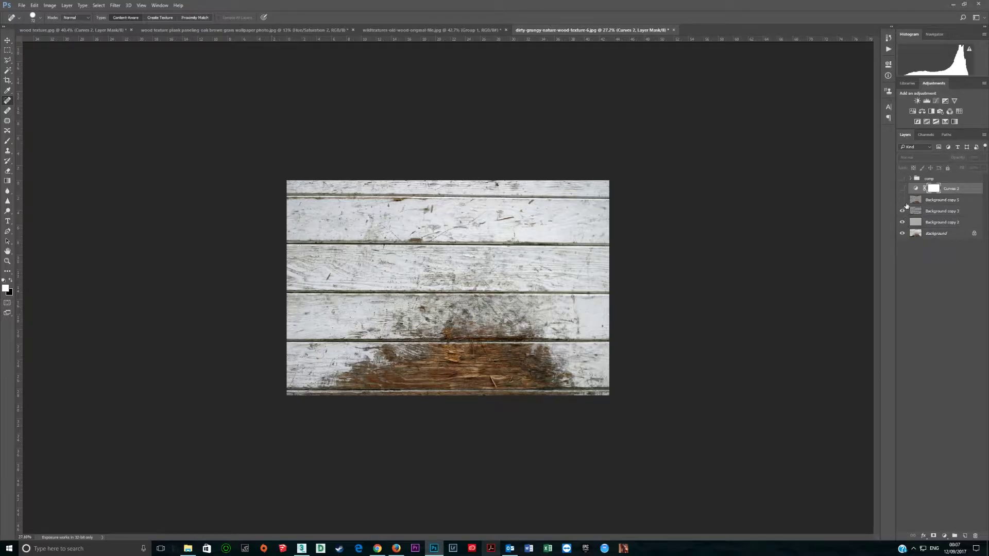
click(903, 200)
click(904, 189)
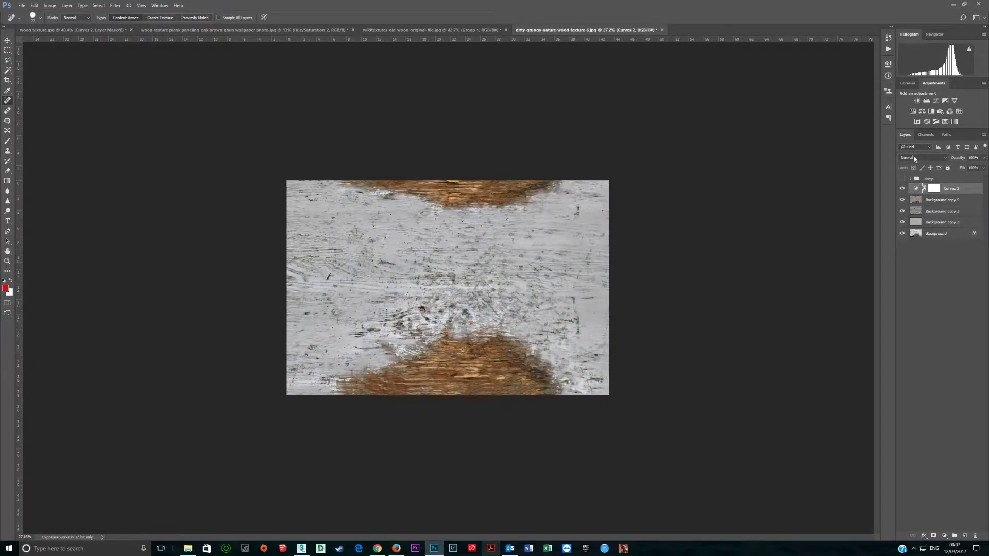
- Change the Curves layer's blend mode and group it with the three background copy layers below
click(915, 158)
click(907, 308)
shift+click(939, 227)
click(953, 536)
- Compare each of the four open wood textures with its original by hiding and showing its correction group
click(903, 188)
click(903, 188)
click(903, 189)
click(902, 189)
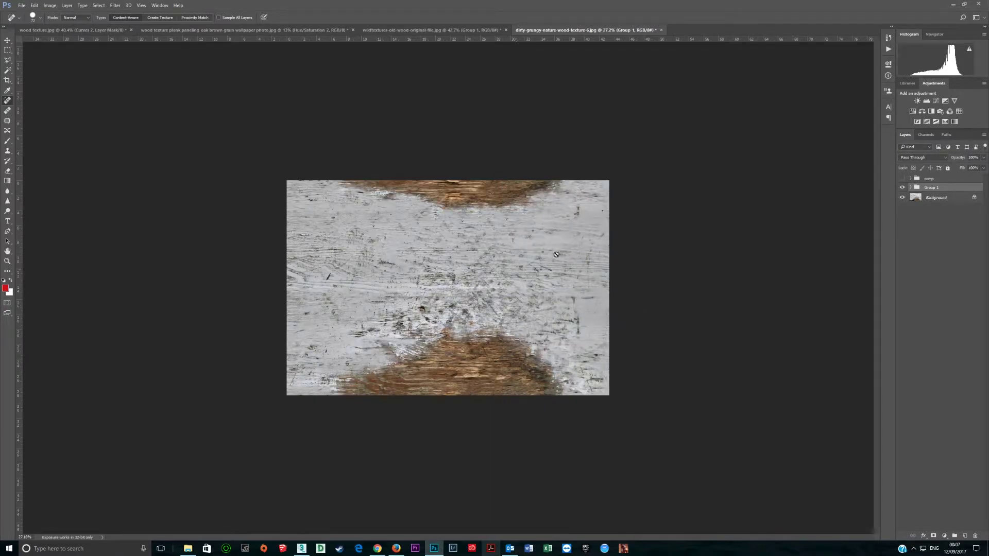
click(412, 30)
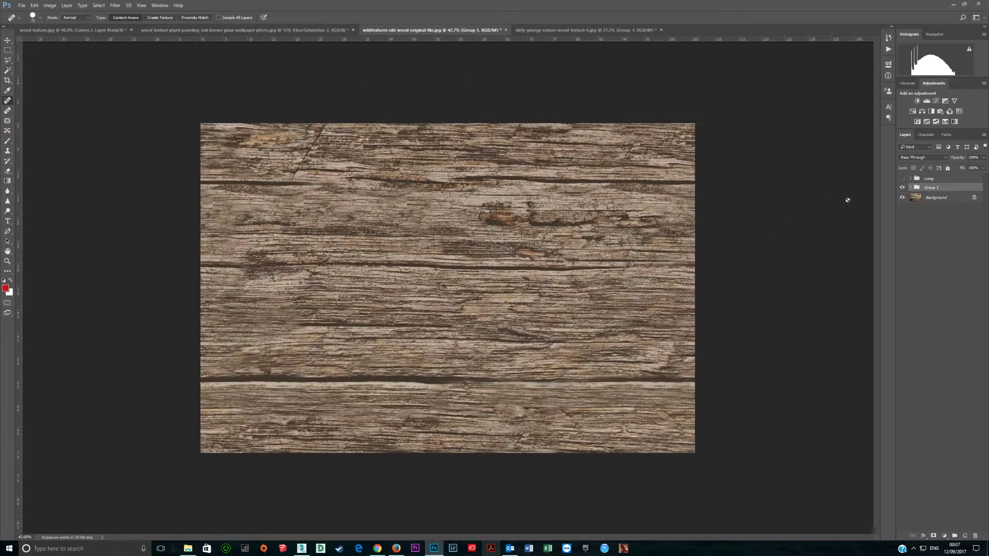
click(902, 189)
click(903, 188)
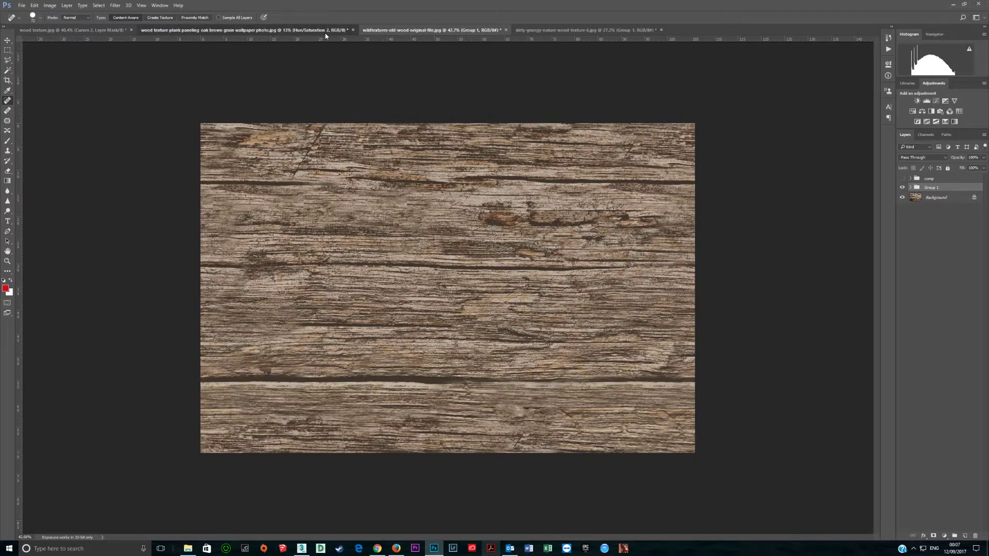
click(309, 30)
scroll(594, 290, up, 8)
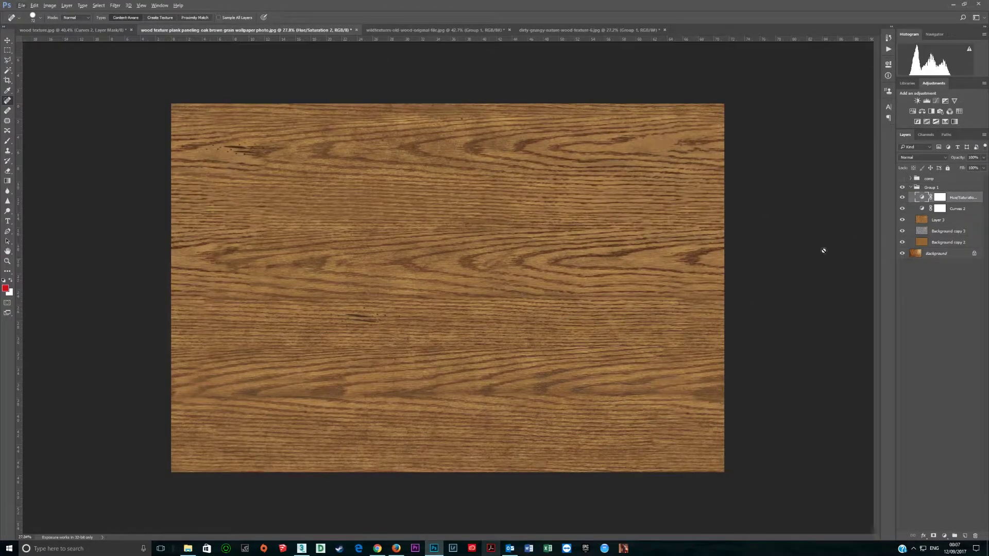
click(903, 189)
click(901, 188)
key(ctrl+shift+Tab)
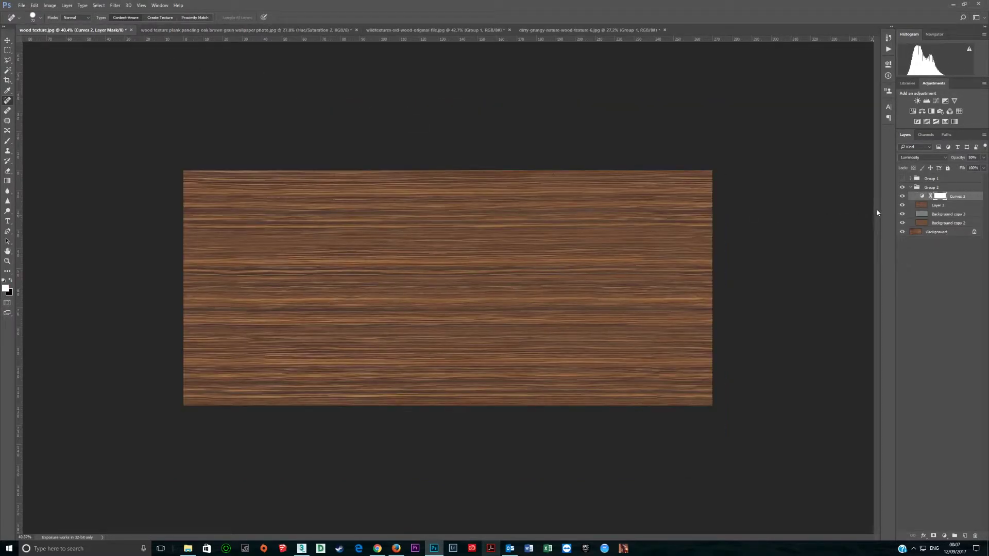
click(904, 189)
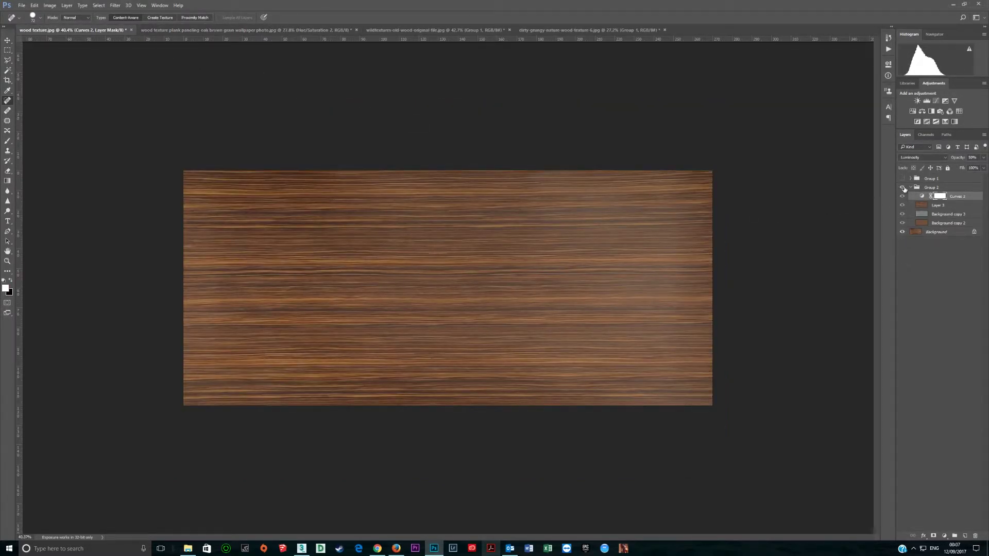
click(904, 188)
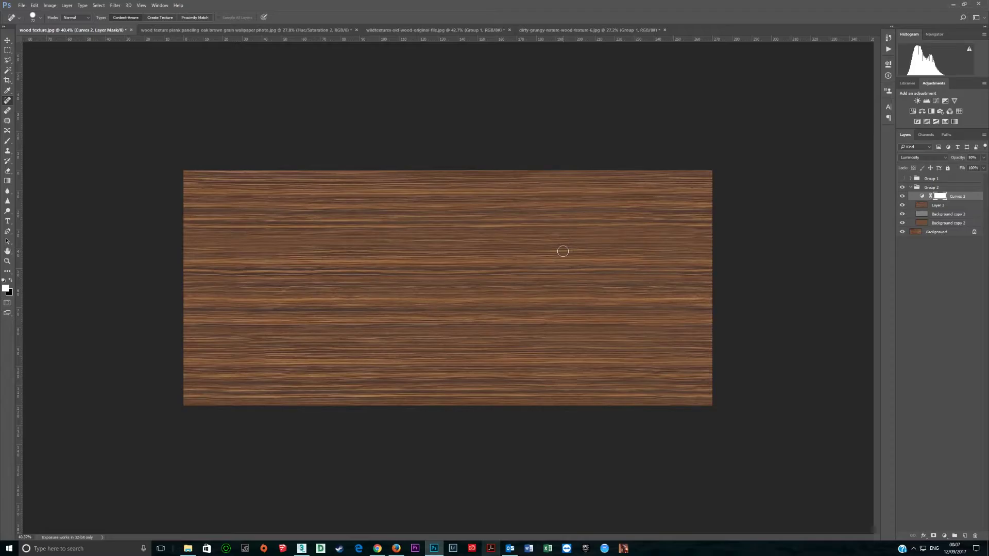